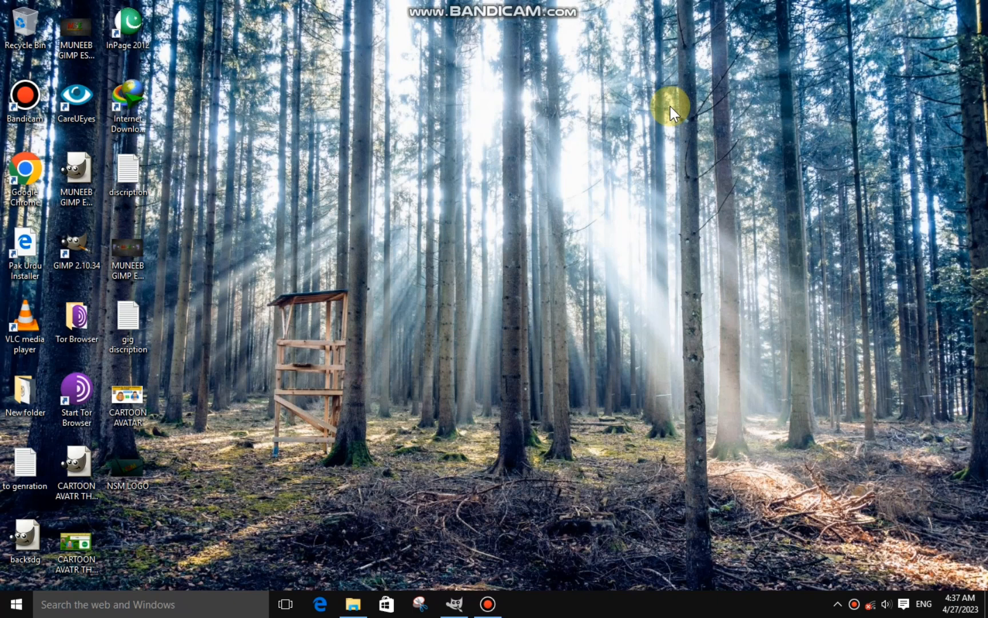
# - Switch to GIMP and create a new blank 1920 × 1080 px image
pyautogui.click(458, 604)
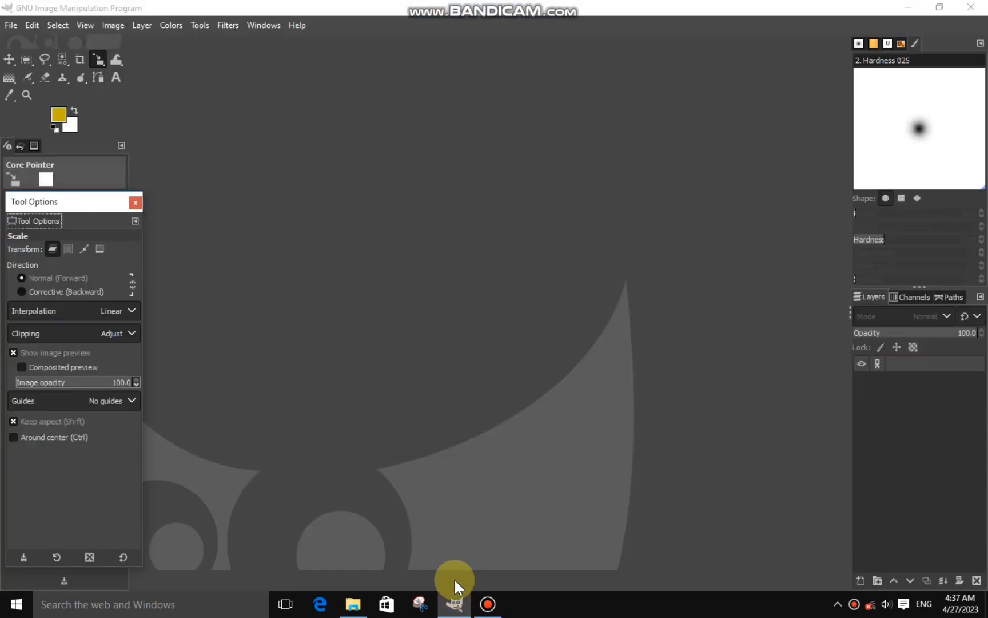
pyautogui.click(20, 26)
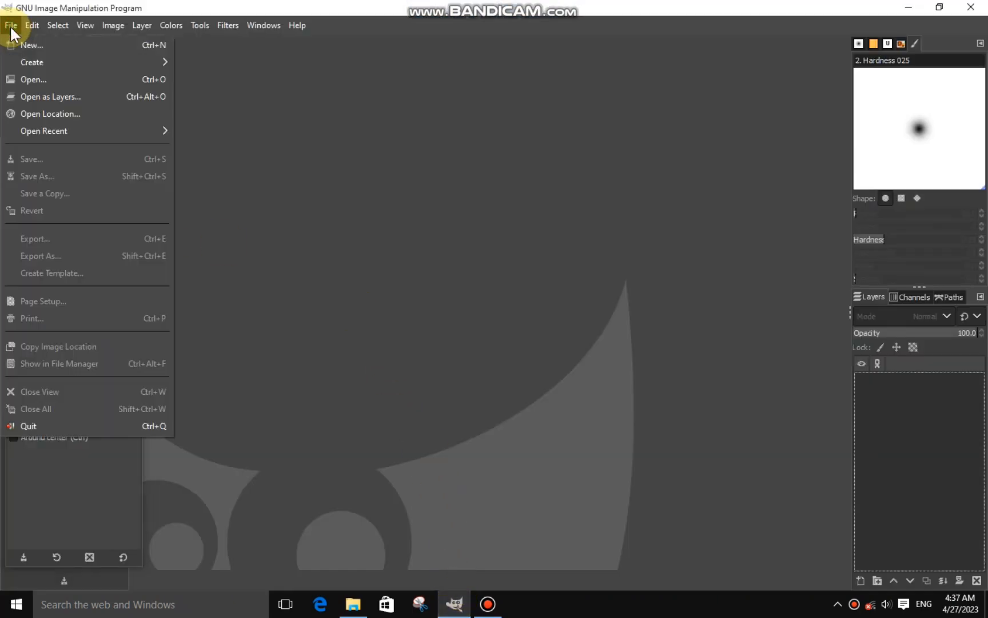
pyautogui.click(23, 44)
pyautogui.click(309, 221)
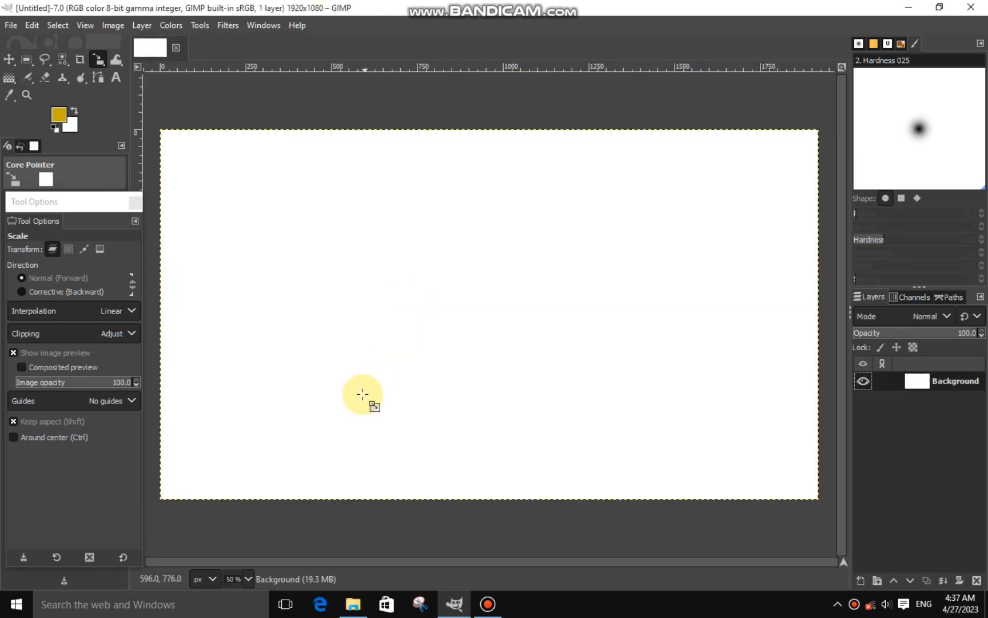
# - Set the foreground colour to black and add a text box with the capital letter N in Ebrima Bold on the canvas
pyautogui.click(116, 78)
pyautogui.moveTo(295, 223); pyautogui.dragTo(451, 367)
pyautogui.click(63, 116)
pyautogui.moveTo(52, 134); pyautogui.dragTo(41, 247)
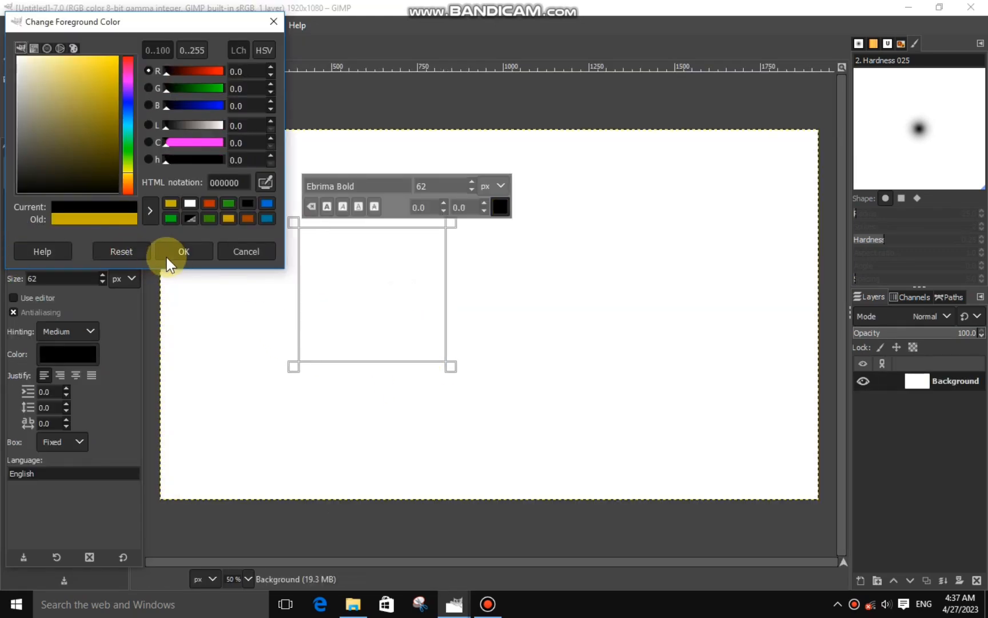
pyautogui.click(173, 255)
pyautogui.click(318, 279)
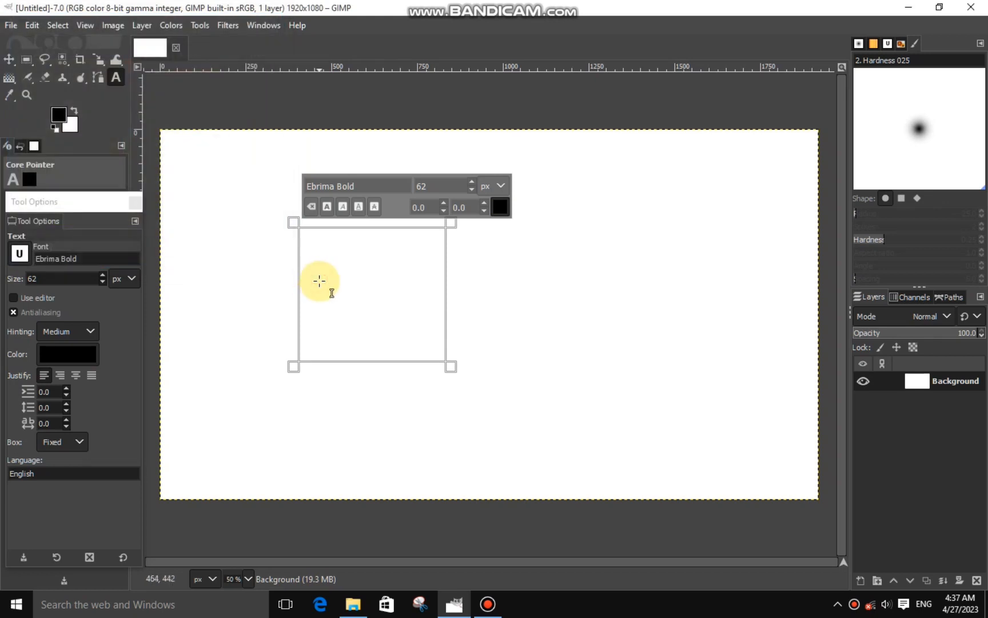
pyautogui.write('n')
pyautogui.press('BackSpace')
pyautogui.write('N')
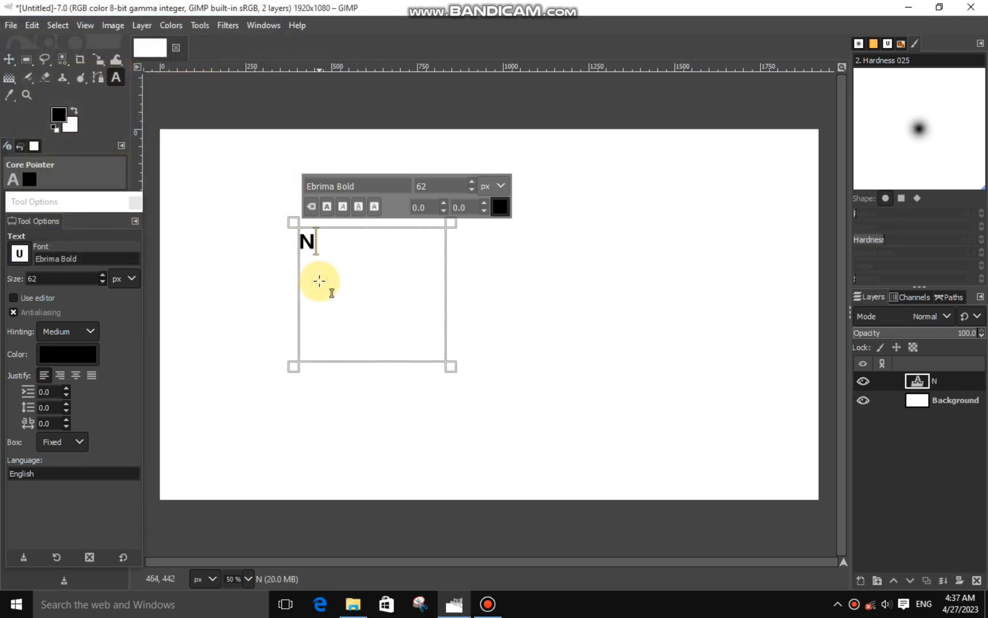
# - Set the letter N's font size to 370 px and enlarge its text box to about 578 × 592 px
pyautogui.moveTo(318, 279); pyautogui.dragTo(447, 198)
pyautogui.click(470, 182)
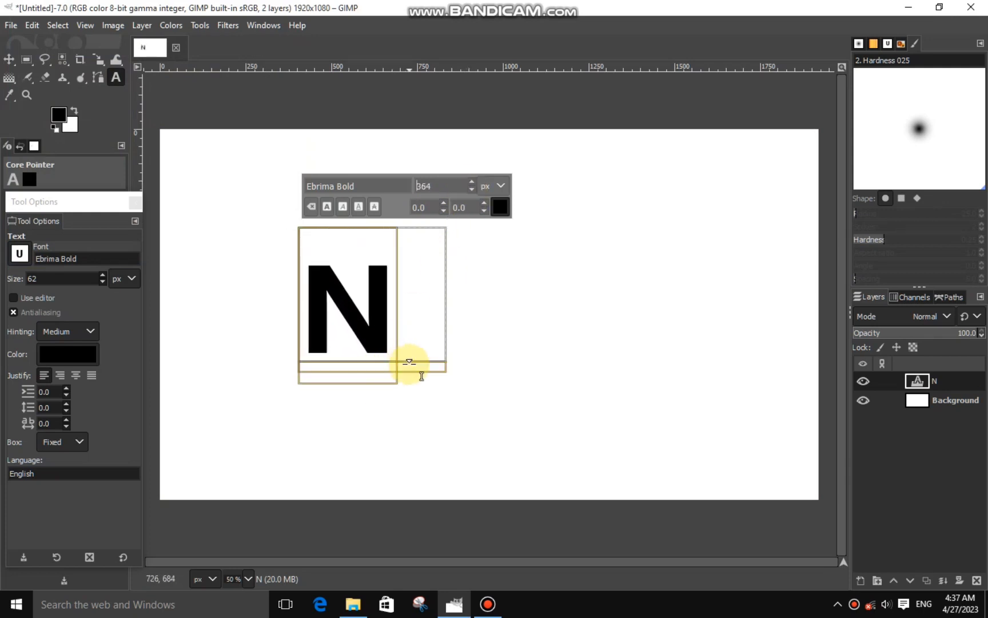
pyautogui.moveTo(450, 366); pyautogui.dragTo(500, 434)
pyautogui.click(472, 184)
pyautogui.click(472, 183)
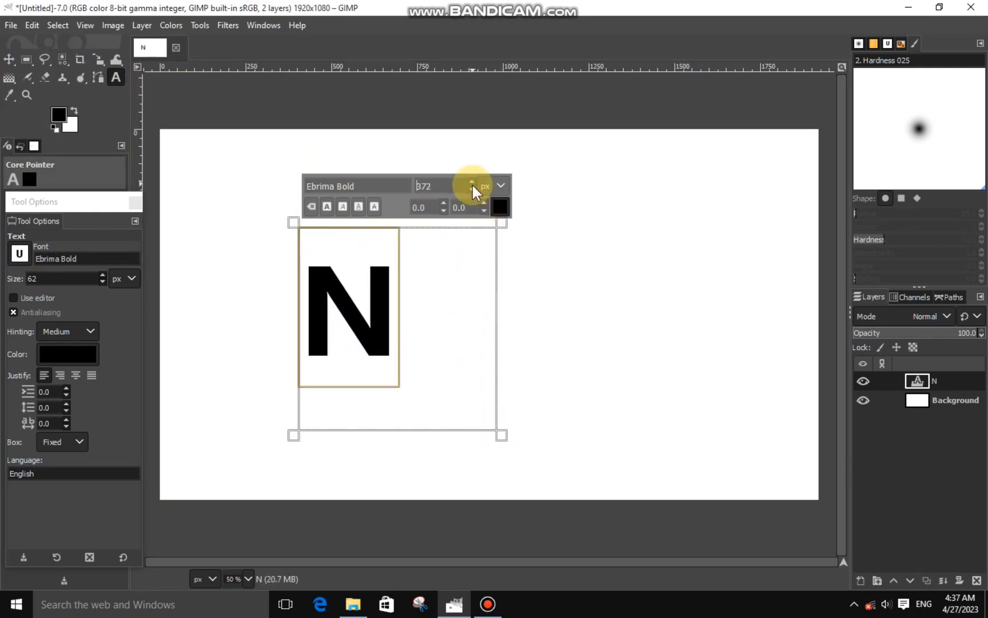
pyautogui.click(472, 185)
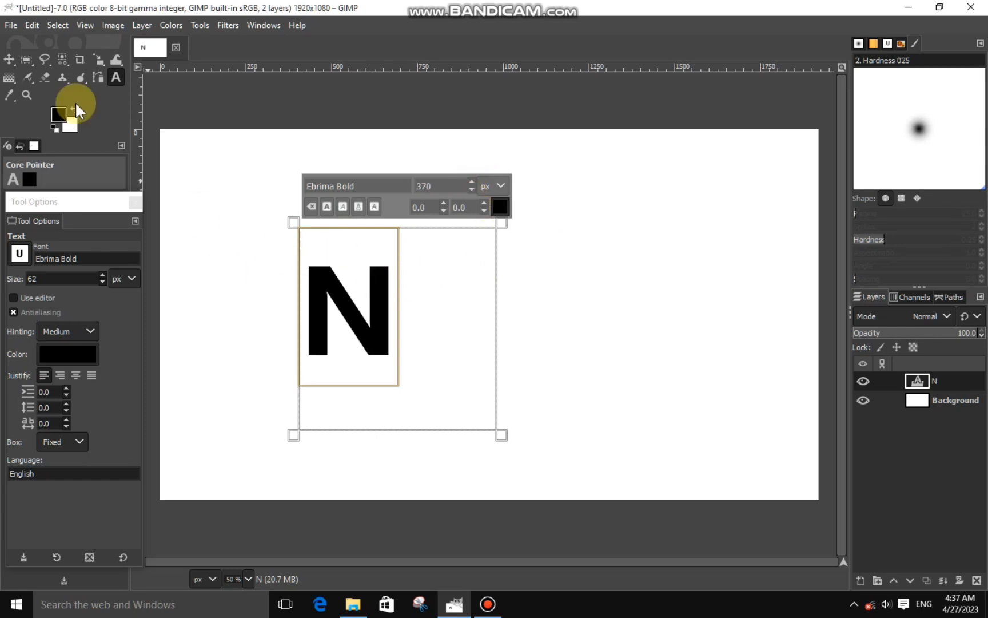
# - Shift the N layer slightly up and to the left with the Scale tool, keeping its size
pyautogui.click(105, 61)
pyautogui.click(323, 342)
pyautogui.moveTo(401, 329); pyautogui.dragTo(395, 308)
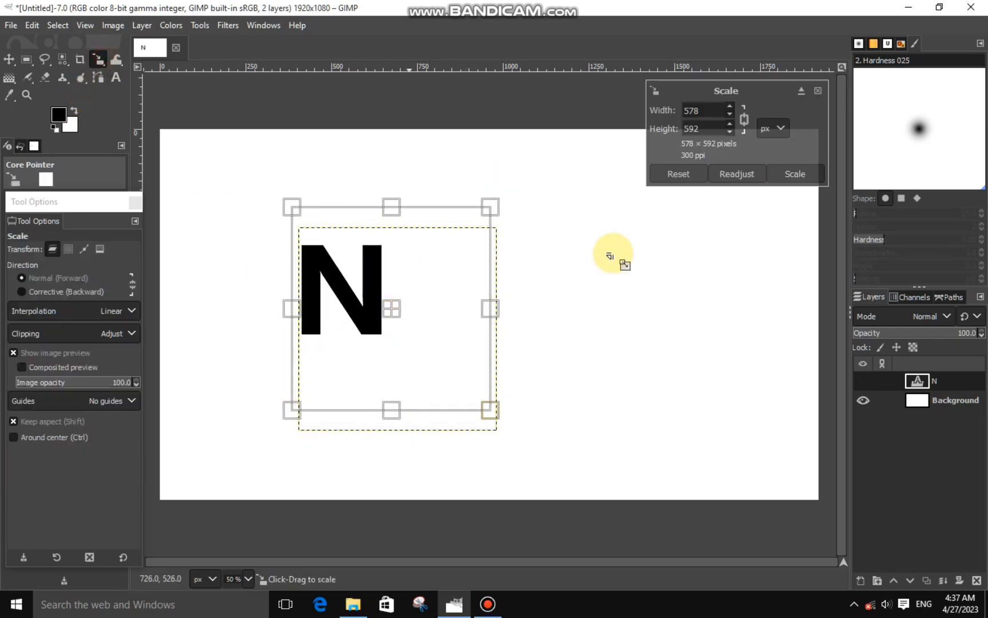
pyautogui.click(804, 175)
# - On a new transparent layer, make a rounded rectangle selection about 530 × 138 px across the N's lower half and fill it with black
pyautogui.click(860, 579)
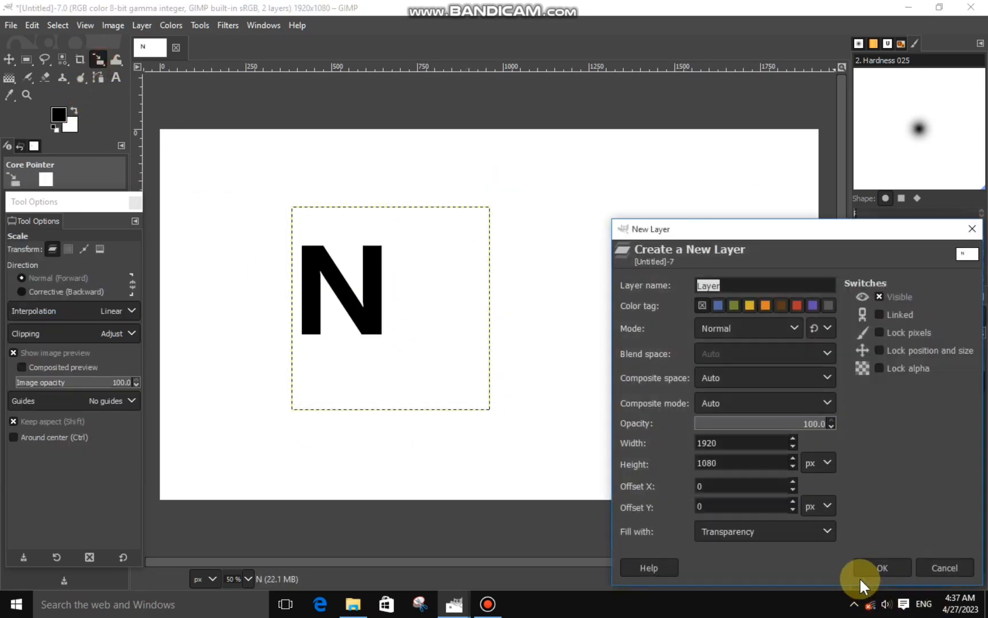
pyautogui.press('Return')
pyautogui.click(26, 59)
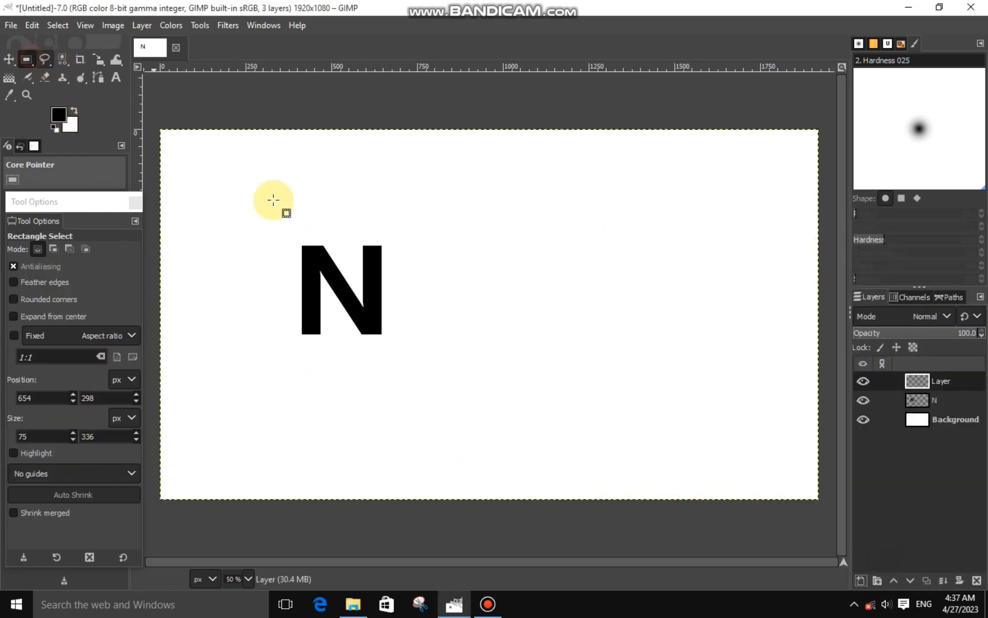
pyautogui.click(13, 298)
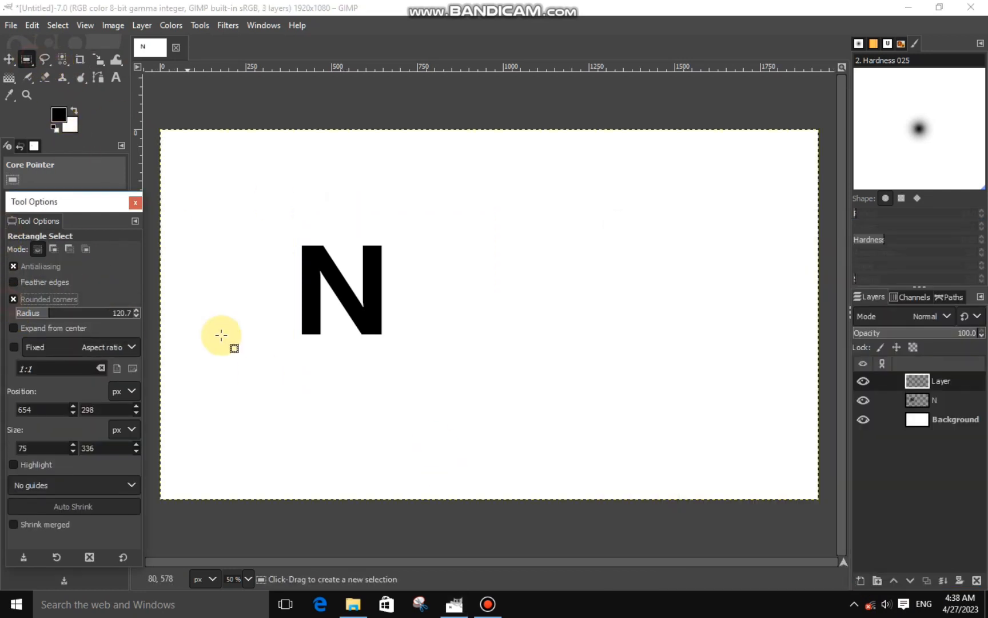
pyautogui.moveTo(372, 286); pyautogui.dragTo(498, 336)
pyautogui.moveTo(393, 312); pyautogui.dragTo(337, 310)
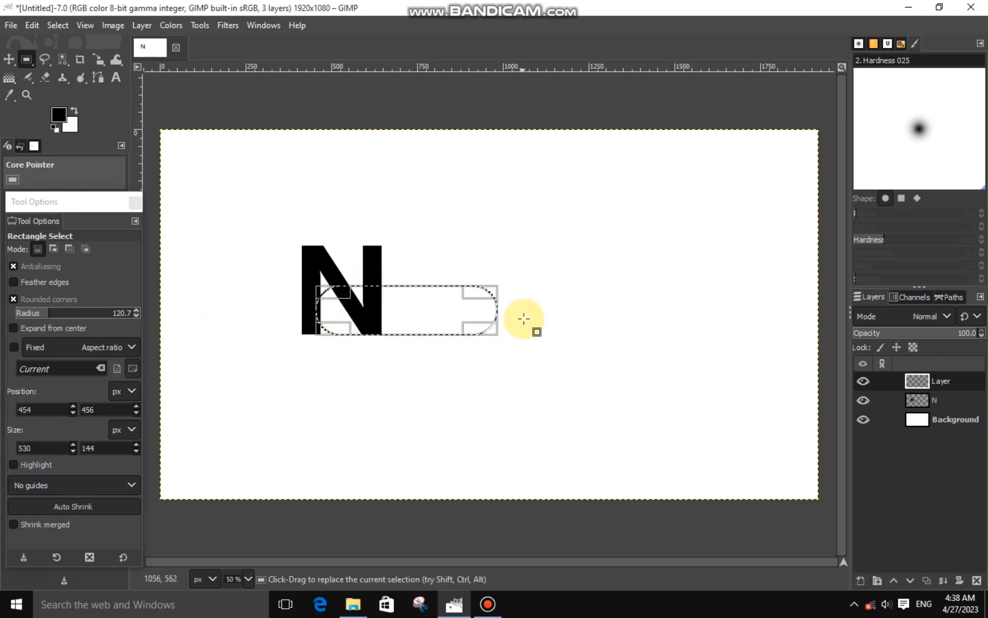
pyautogui.moveTo(421, 294); pyautogui.dragTo(419, 294)
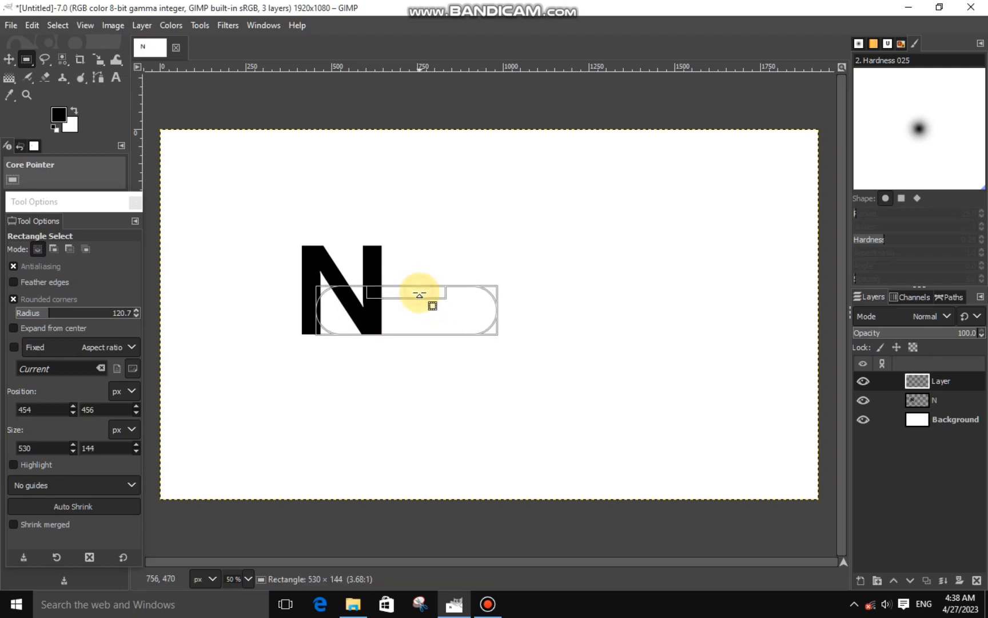
pyautogui.rightClick(430, 313)
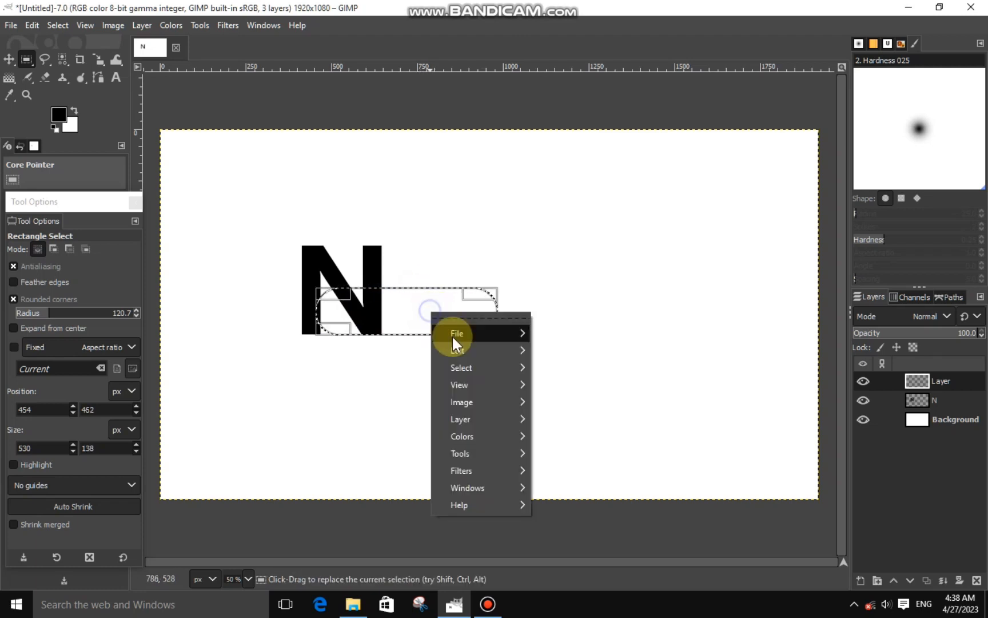
pyautogui.moveTo(452, 348)
pyautogui.click(575, 402)
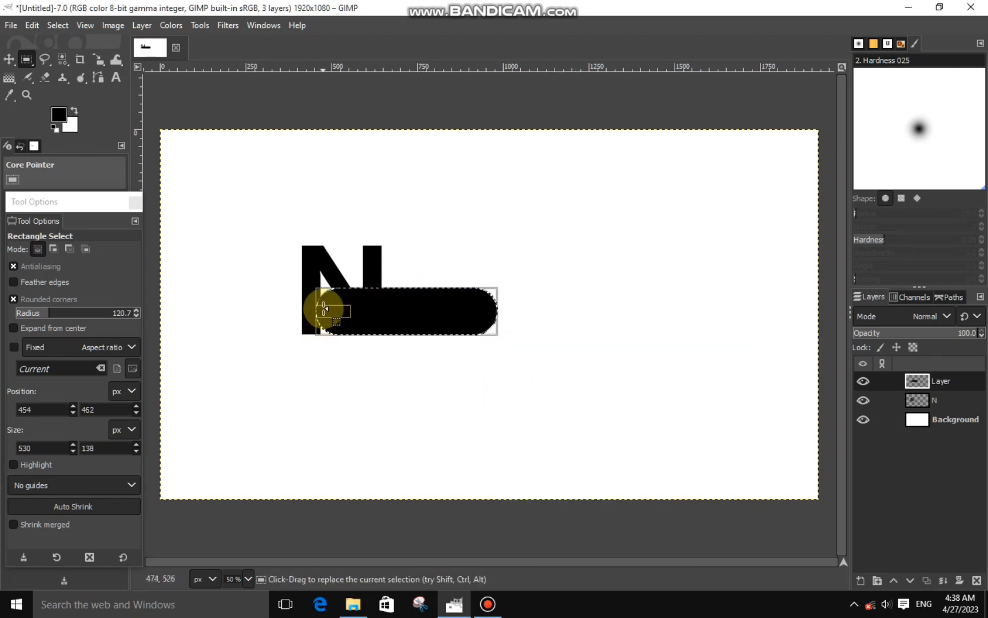
# - Cut a rounded slot about 378 × 38 px, selected from the center, out of the middle of the black bar
pyautogui.click(14, 329)
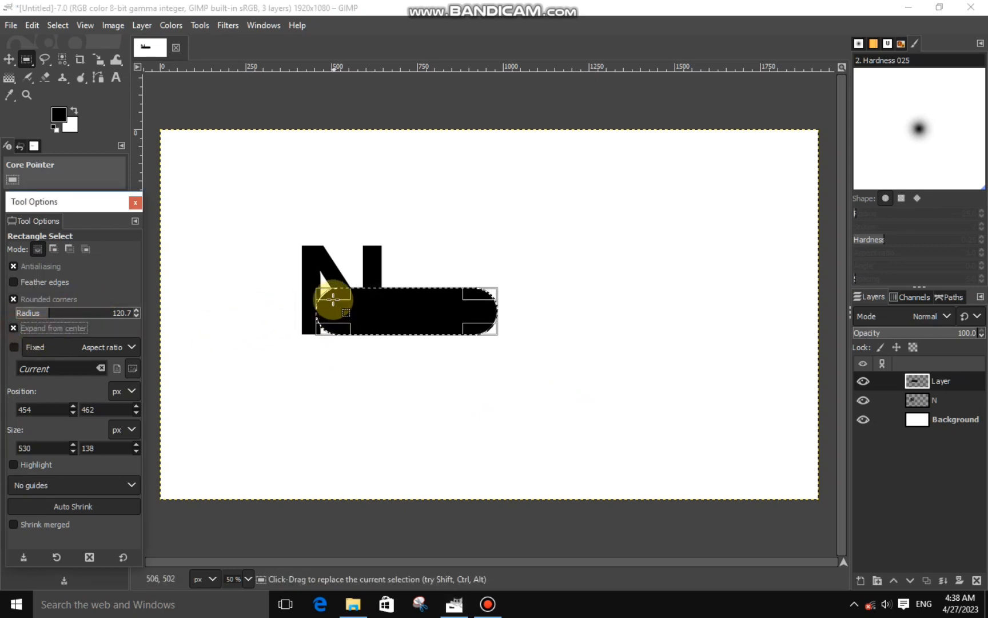
pyautogui.moveTo(331, 294); pyautogui.dragTo(362, 317)
pyautogui.rightClick(437, 310)
pyautogui.moveTo(467, 345)
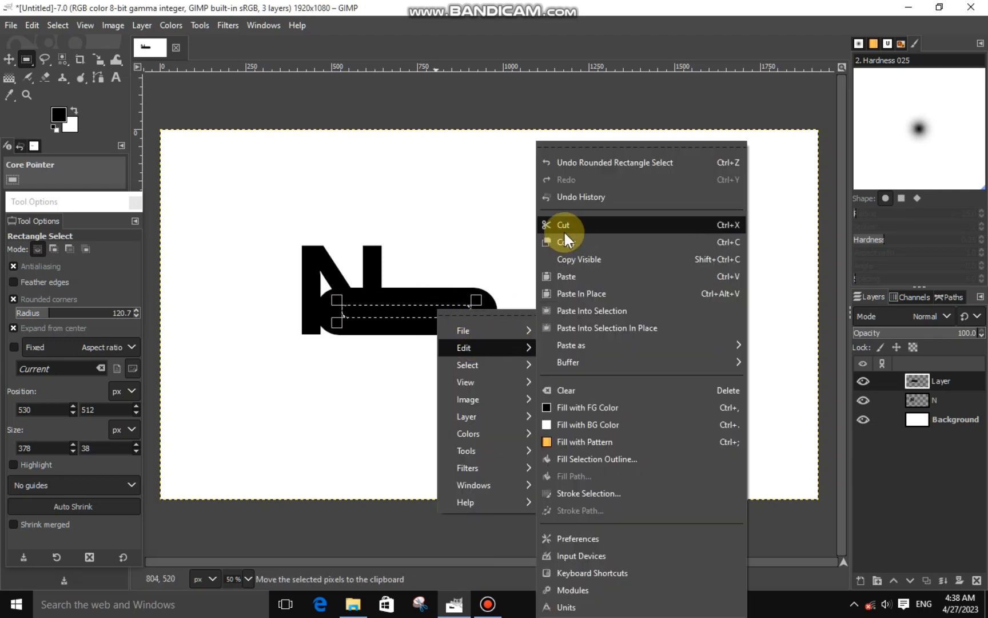
pyautogui.click(565, 227)
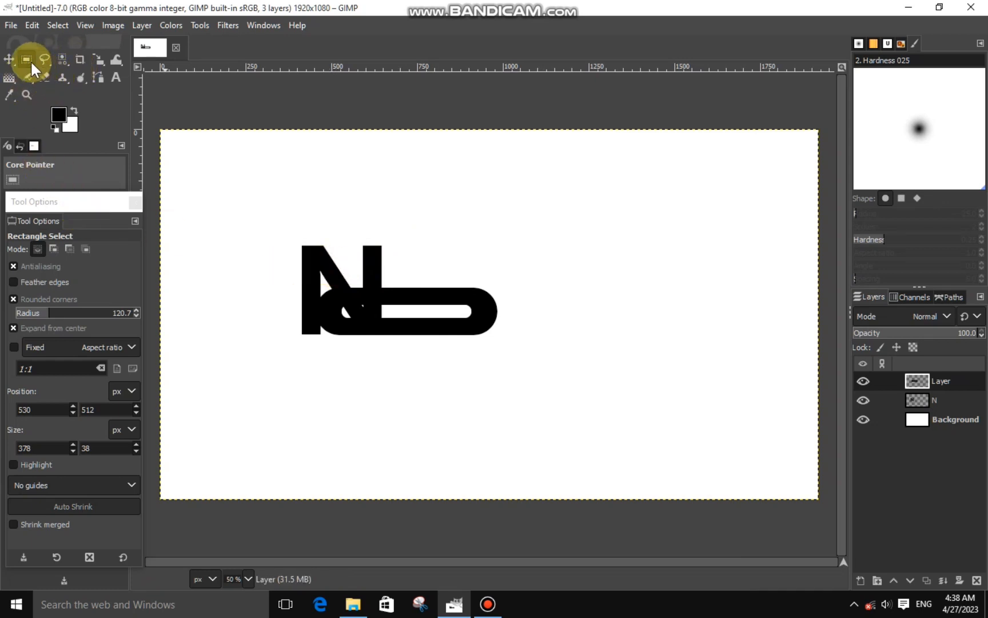
# - Cut away the bar's part overlapping the N using a plain square-cornered selection about 322 × 490 px, and clear the selection
pyautogui.click(15, 299)
pyautogui.click(17, 316)
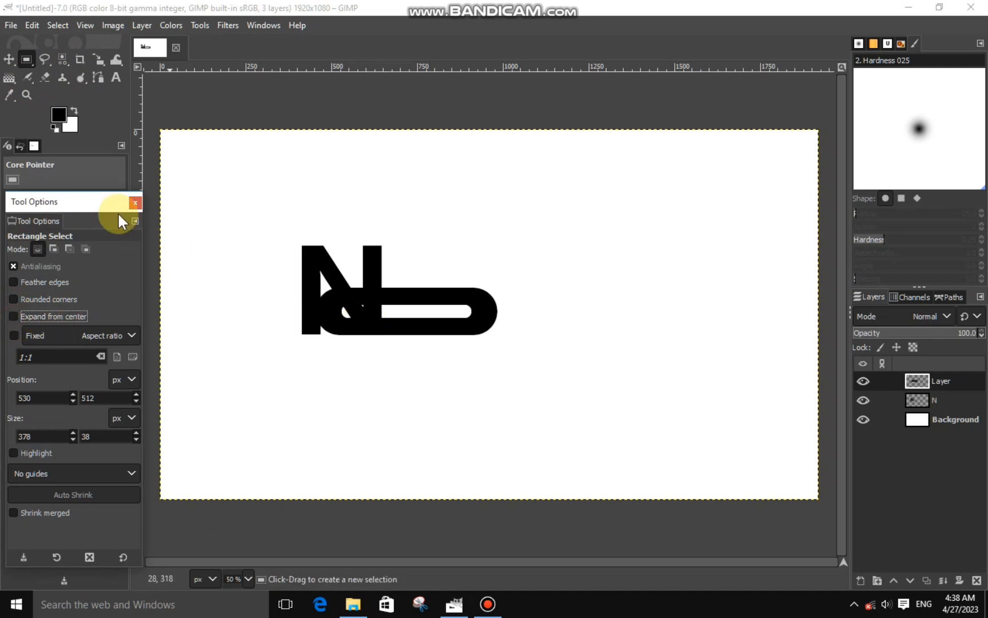
pyautogui.moveTo(276, 201); pyautogui.dragTo(386, 369)
pyautogui.rightClick(362, 323)
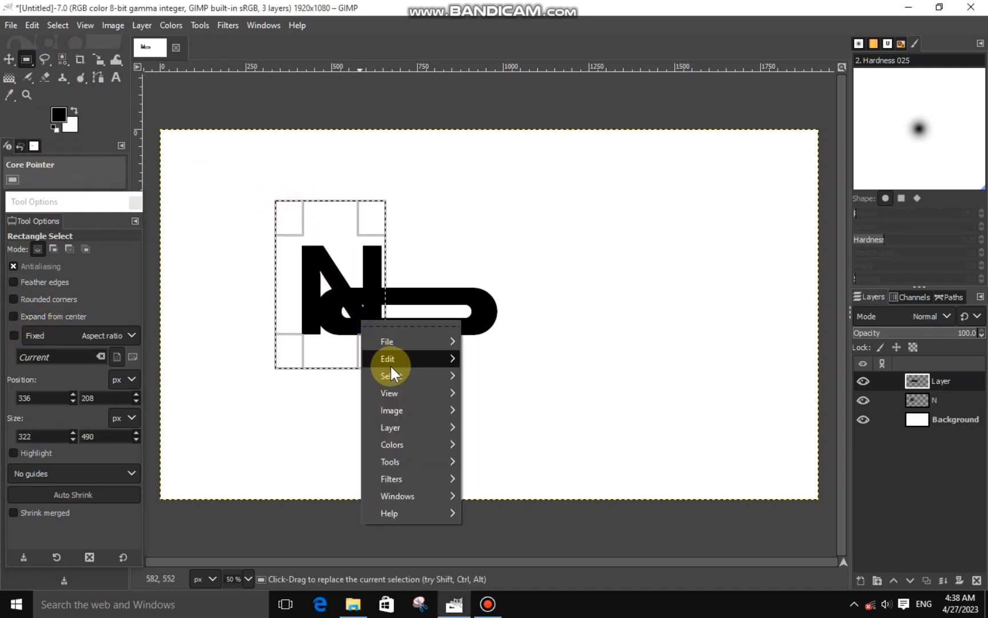
pyautogui.moveTo(386, 358)
pyautogui.click(490, 227)
pyautogui.hotkey('ctrl', 'shift', 'a')
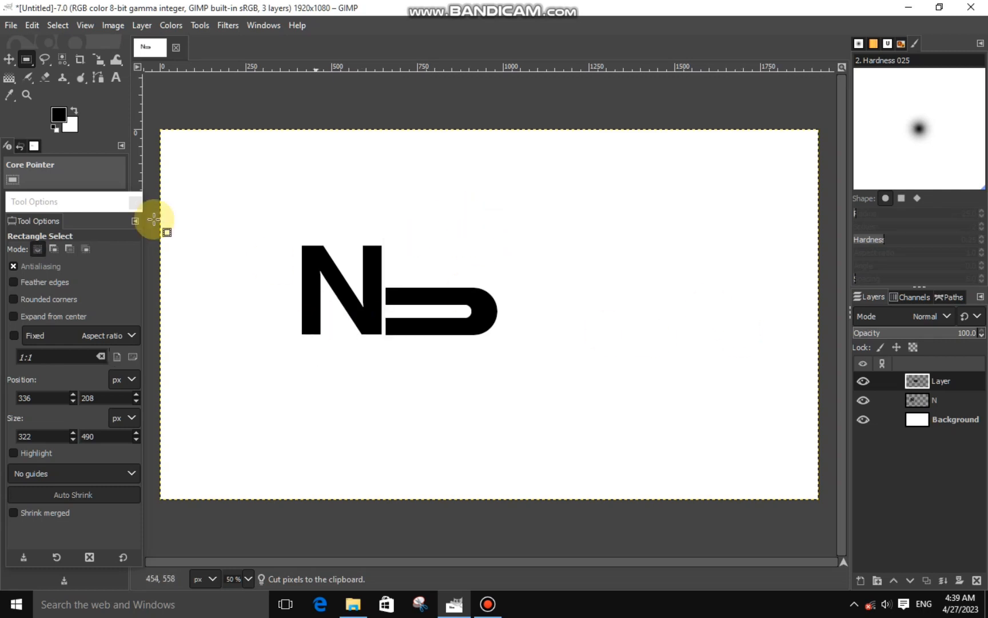
# - On the N layer, draw a curved path from the inner edge of the N's right stem to the lower corner of the upper bar arm
pyautogui.click(912, 402)
pyautogui.click(98, 77)
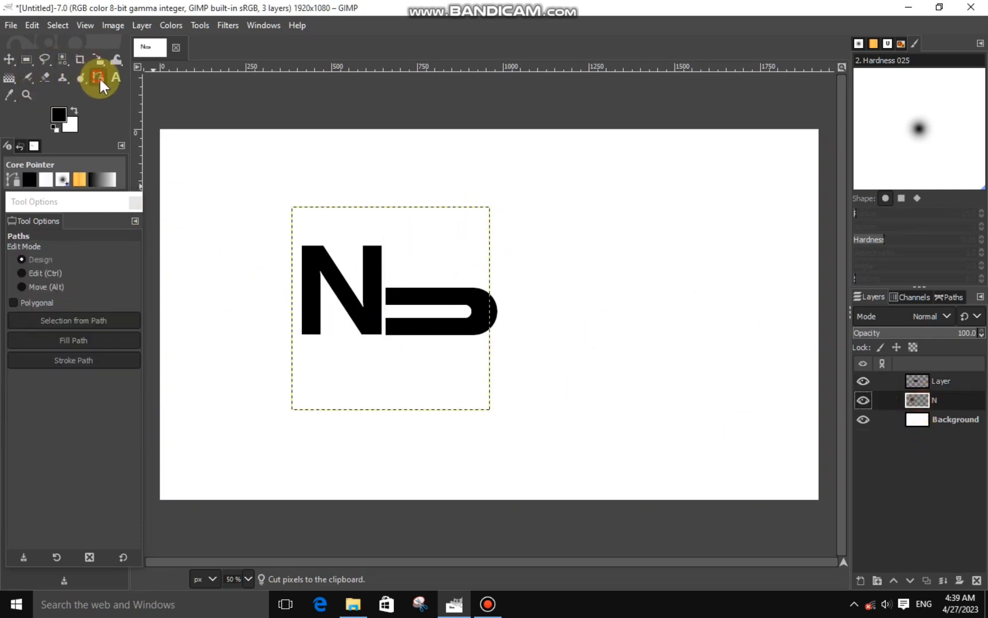
pyautogui.scroll(3, 435, 342)
pyautogui.scroll(2, 269, 222)
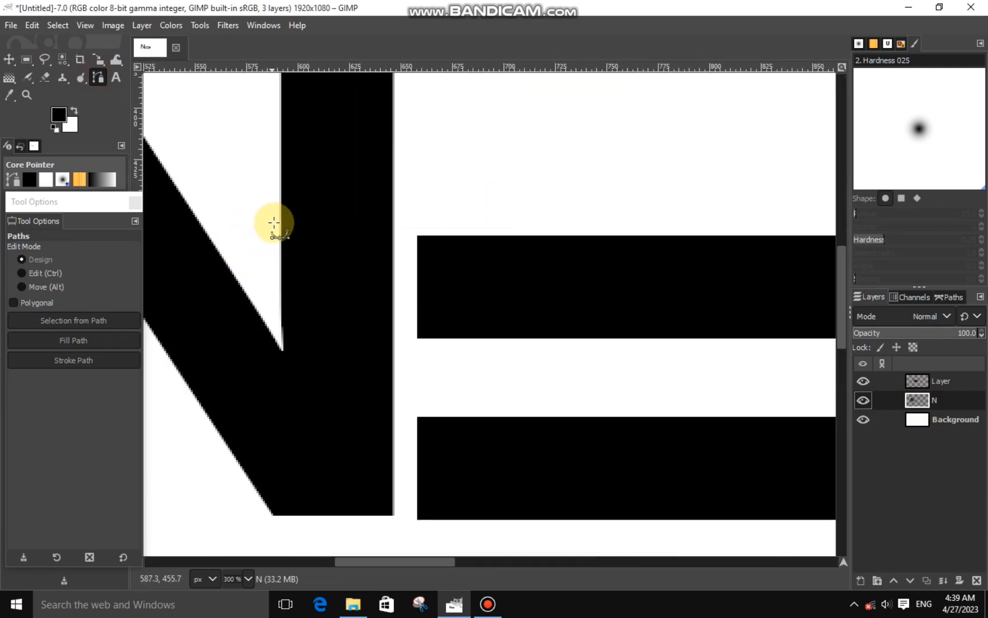
pyautogui.click(267, 208)
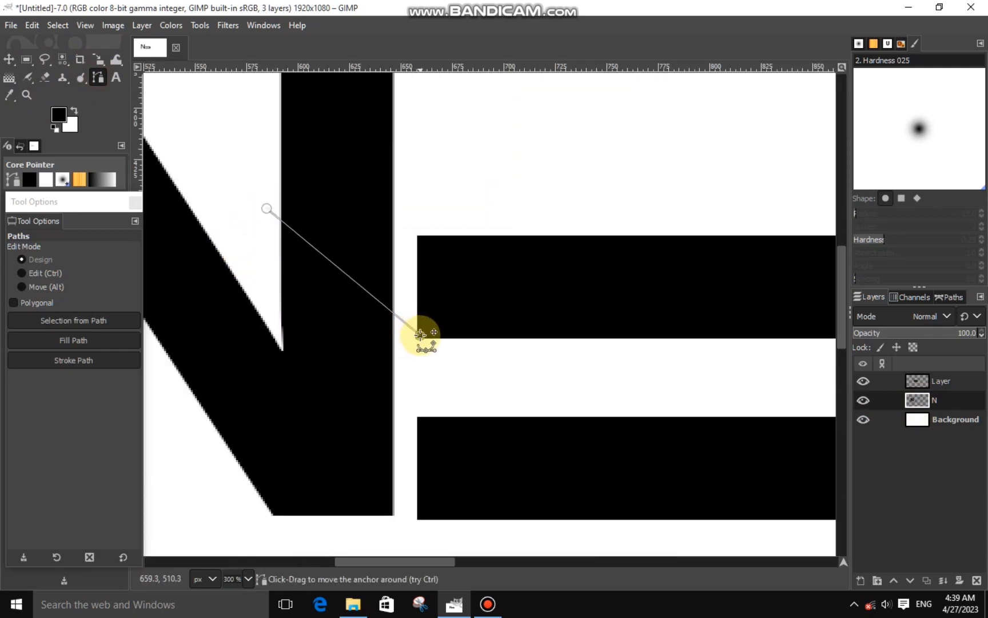
pyautogui.click(420, 334)
pyautogui.moveTo(315, 260); pyautogui.dragTo(367, 328)
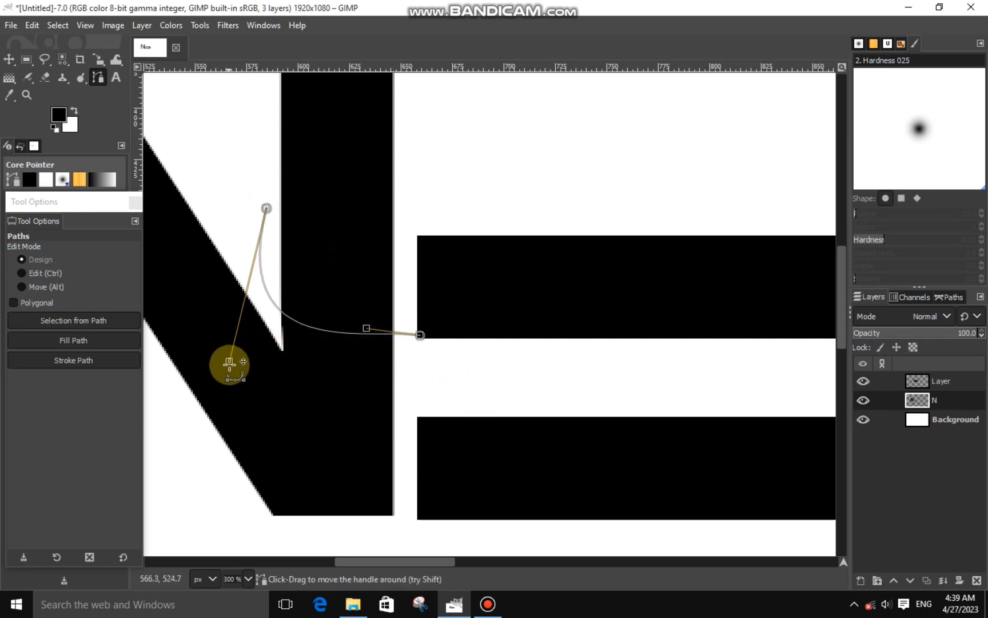
pyautogui.moveTo(229, 362); pyautogui.dragTo(266, 331)
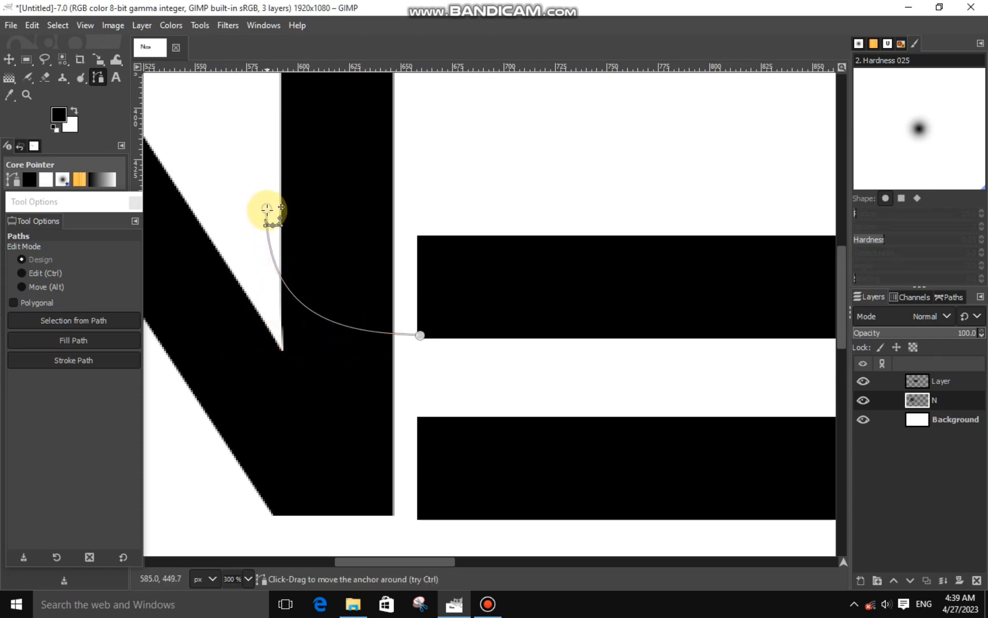
pyautogui.moveTo(266, 209); pyautogui.dragTo(279, 206)
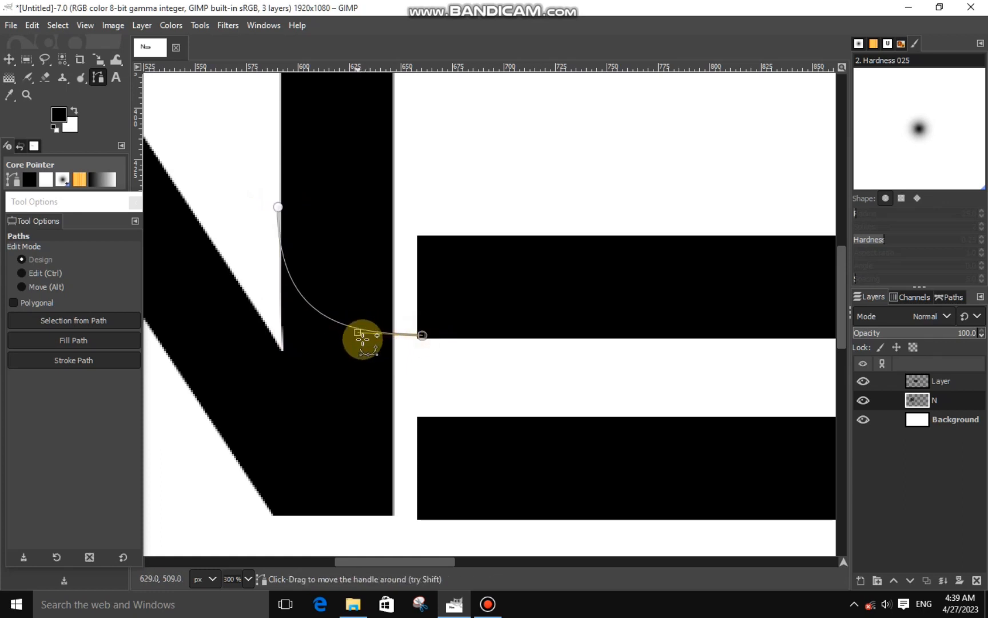
pyautogui.hotkey('ctrl', 'z')
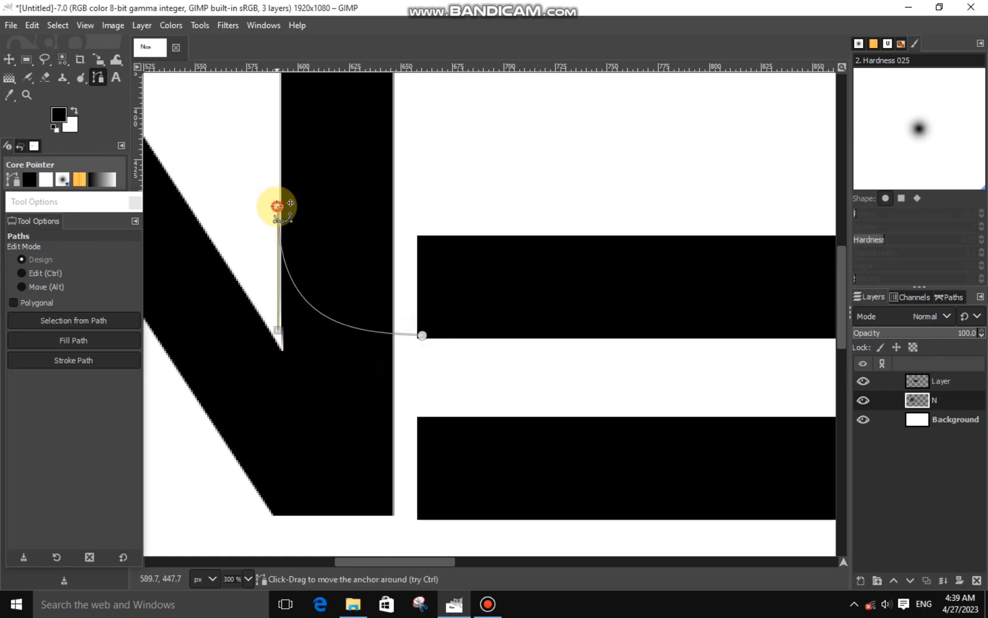
# - Close the path with a second curve running just beside the first, forming a thin tapered sliver across the N's right stem
pyautogui.click(313, 262)
pyautogui.moveTo(312, 262); pyautogui.dragTo(421, 338)
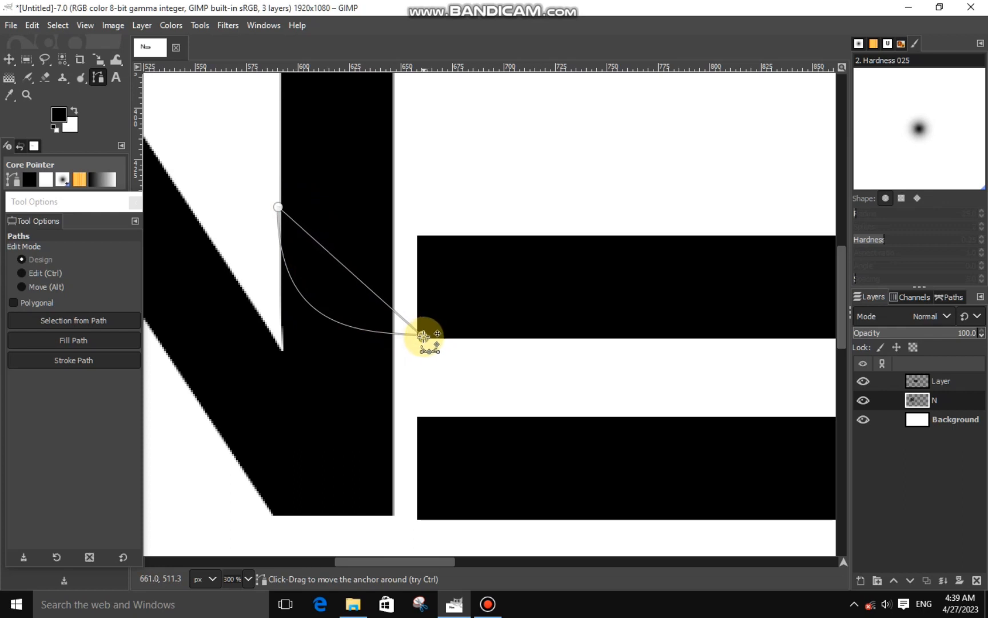
pyautogui.moveTo(333, 261); pyautogui.dragTo(277, 322)
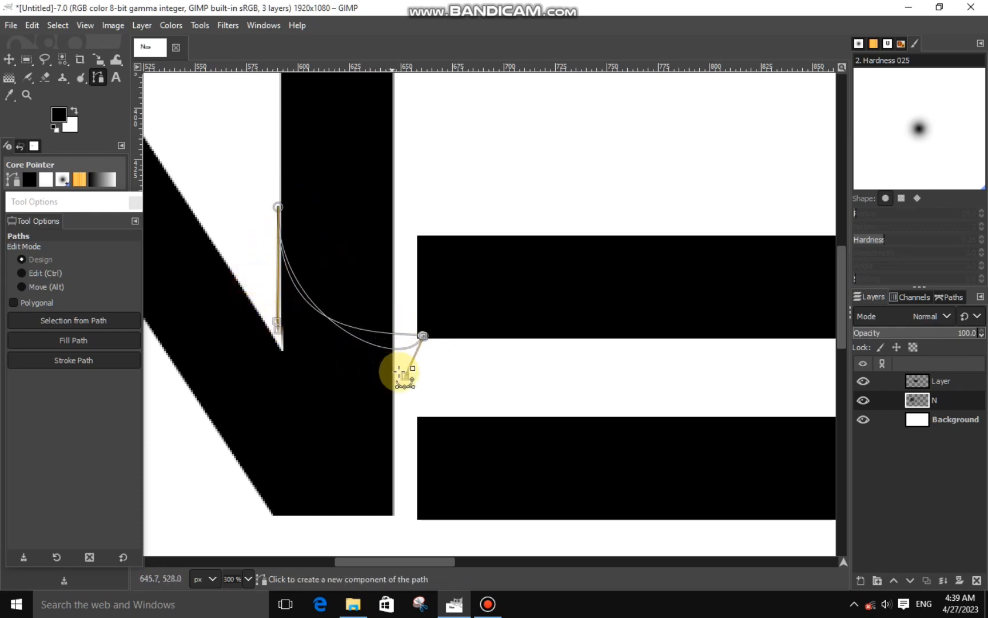
pyautogui.moveTo(407, 374); pyautogui.dragTo(362, 331)
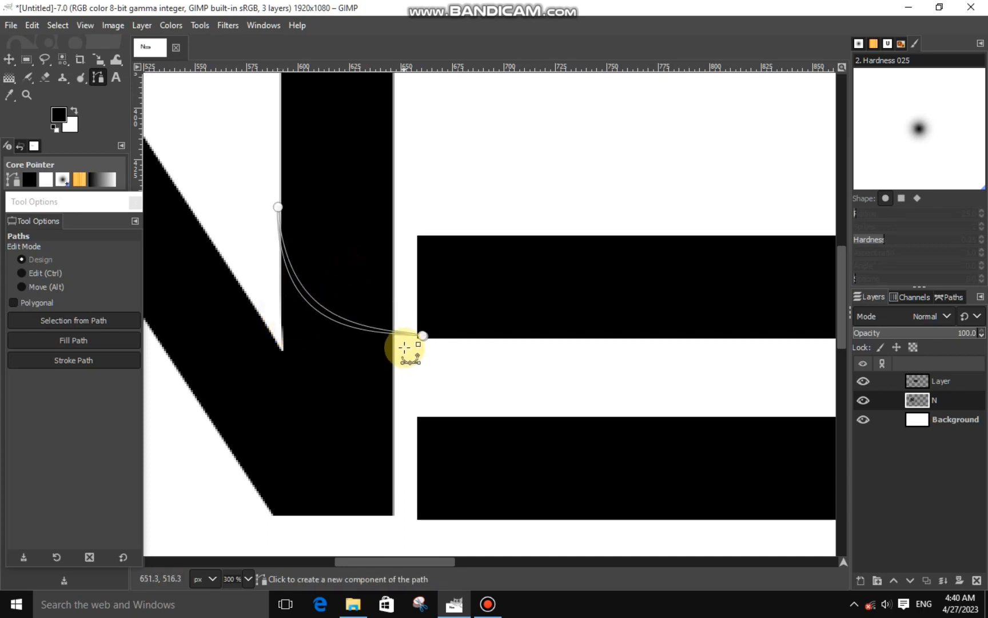
# - Turn the curved path into a selection and cut that sliver out of the N layer
pyautogui.scroll(3, 410, 329)
pyautogui.moveTo(444, 308); pyautogui.dragTo(280, 309)
pyautogui.scroll(-4, 328, 337)
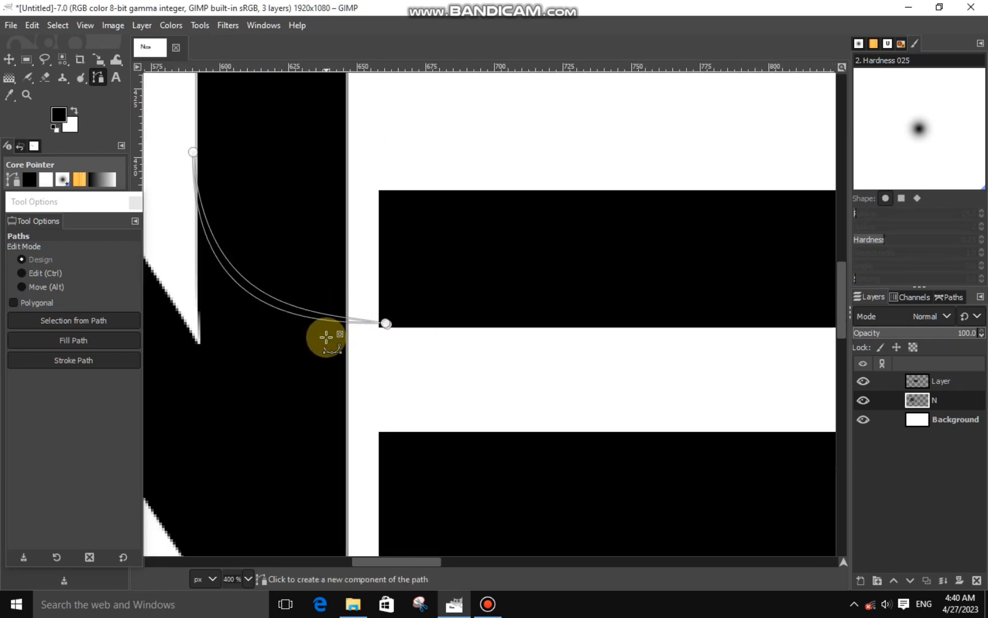
pyautogui.press('Return')
pyautogui.rightClick(329, 330)
pyautogui.moveTo(372, 365)
pyautogui.click(453, 225)
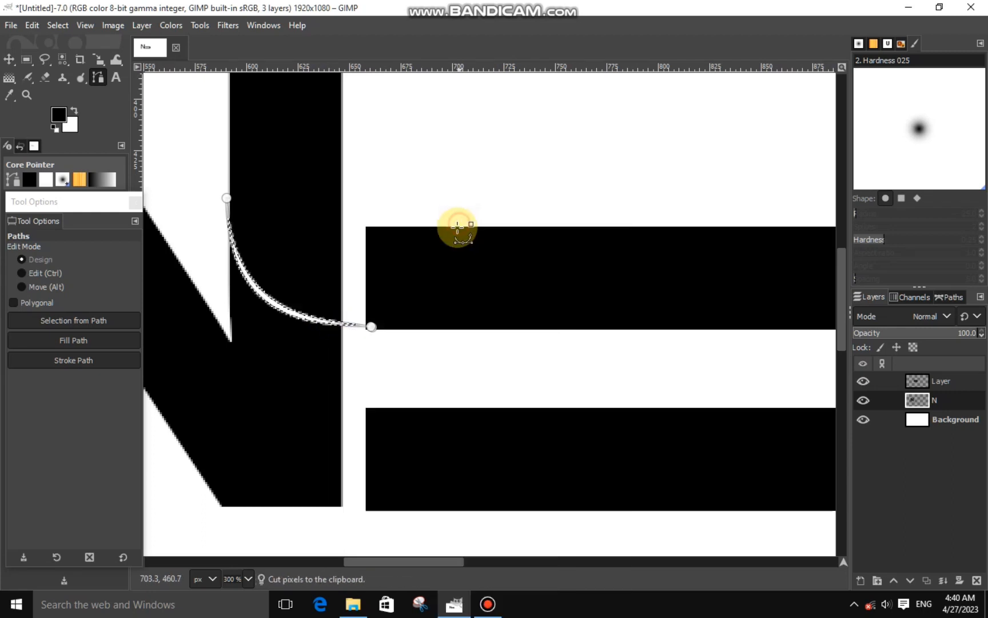
# - Clean up the curved cut in the N's right stem with the Eraser, using the 2. Hardness 025 brush at size 2
pyautogui.click(8, 59)
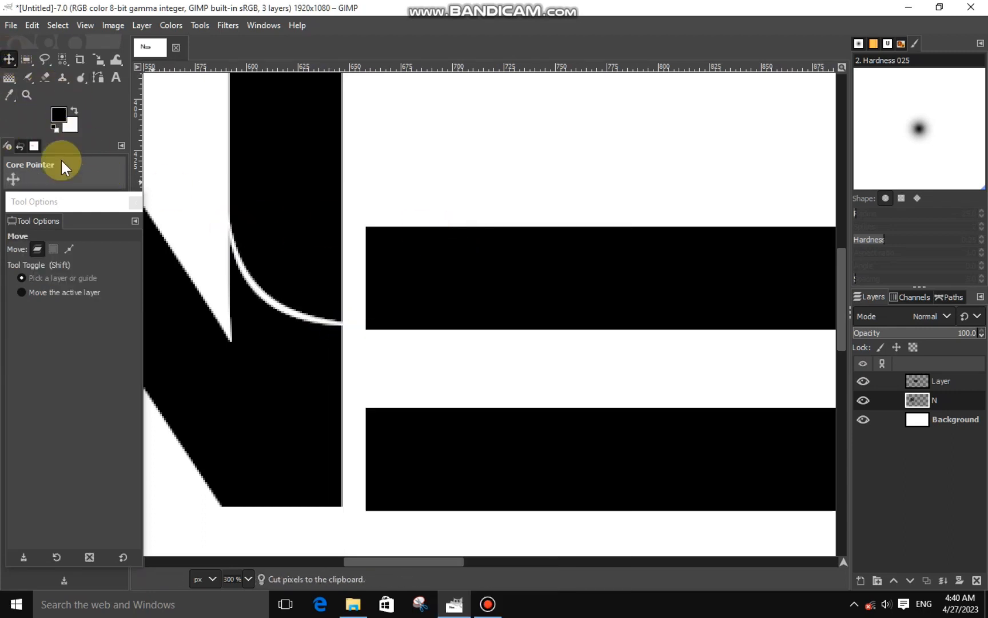
pyautogui.click(41, 78)
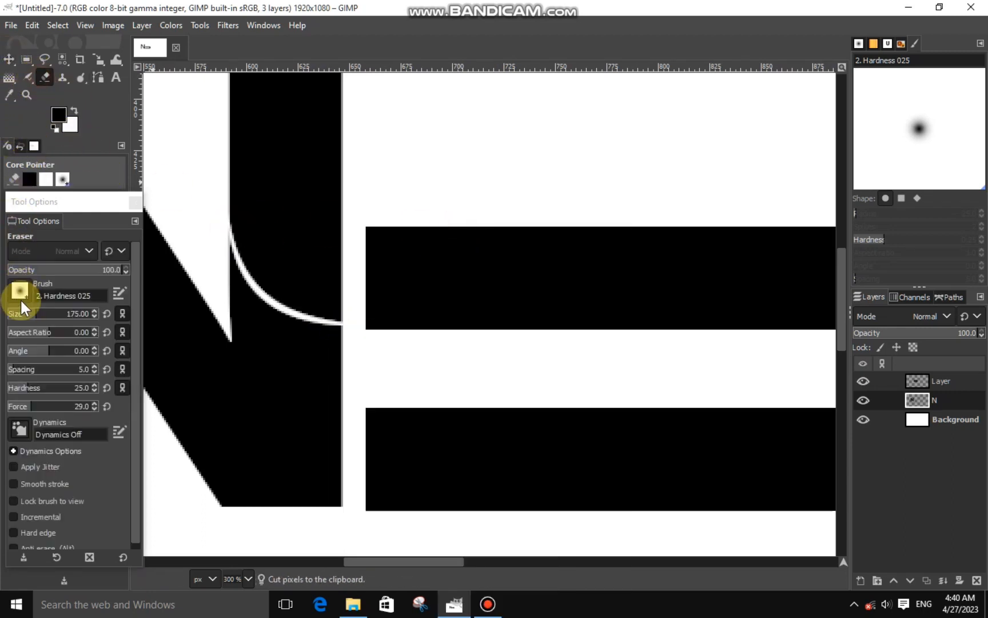
pyautogui.scroll(4, 342, 329)
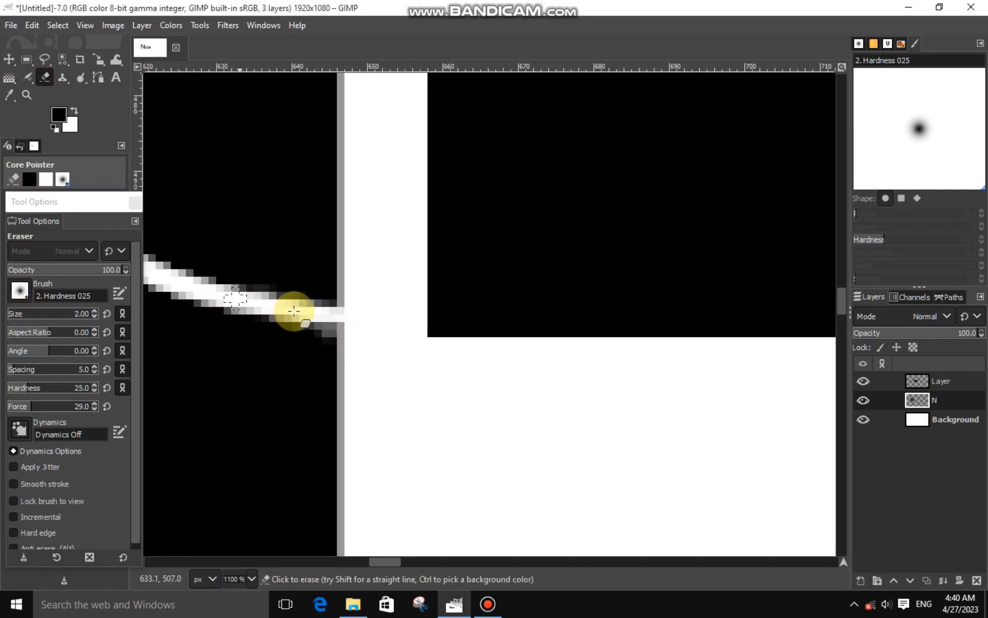
pyautogui.scroll(-4, 283, 303)
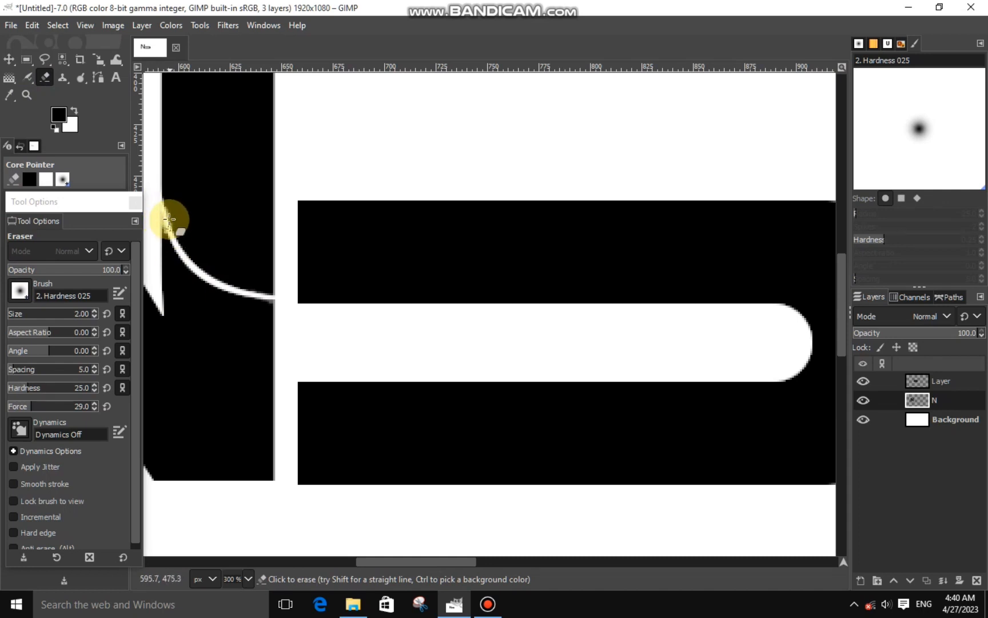
pyautogui.scroll(2, 155, 225)
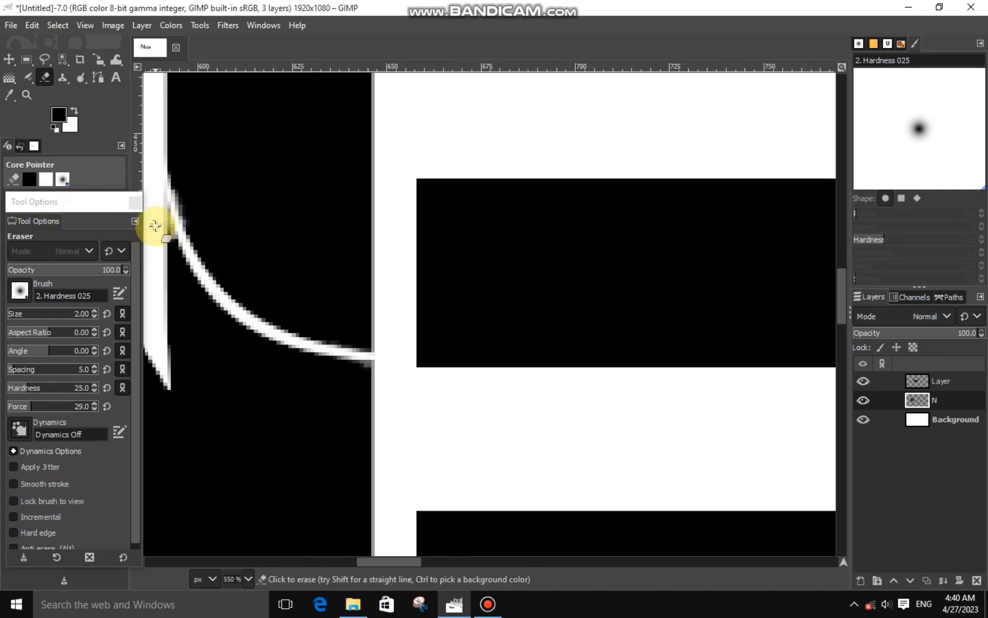
pyautogui.scroll(4, 155, 225)
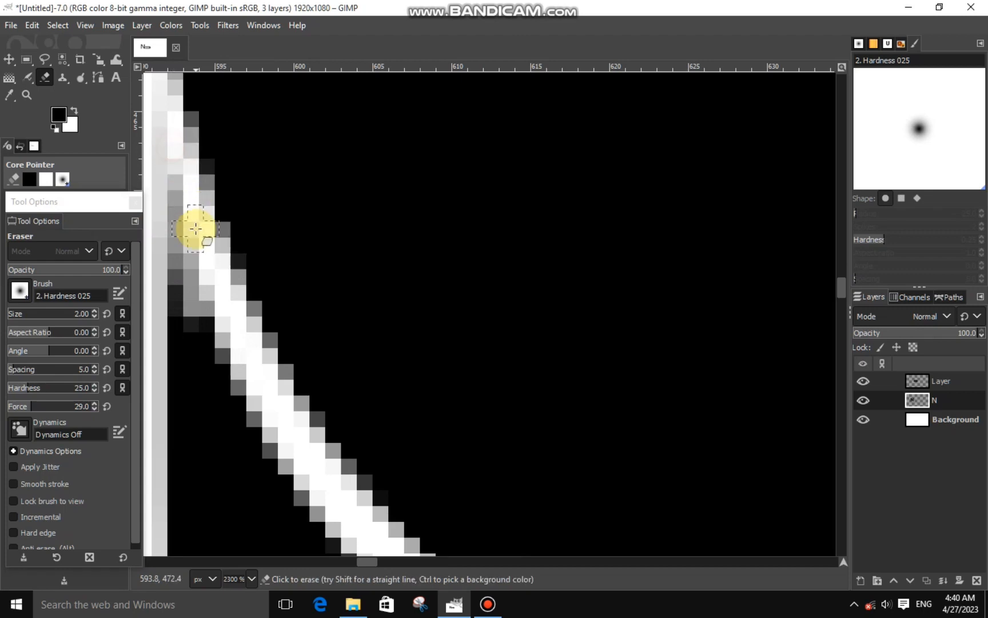
pyautogui.moveTo(196, 229); pyautogui.dragTo(169, 132)
# - Erase the remaining grey pixels at the cut's upper tip with the 2. Hardness 075 brush at size 1
pyautogui.click(19, 291)
pyautogui.click(47, 325)
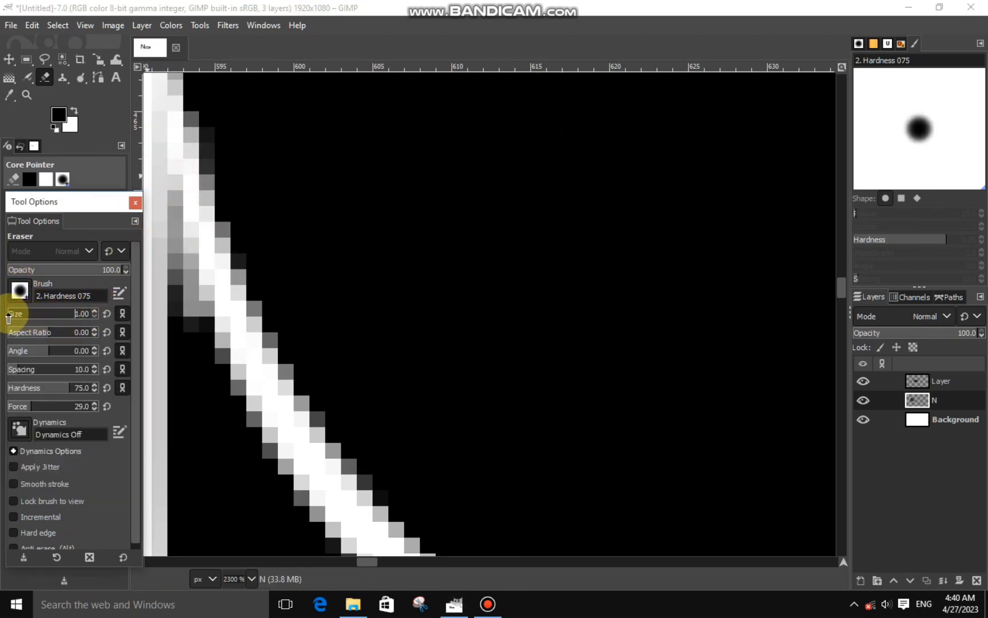
pyautogui.moveTo(161, 131)
pyautogui.mouseDown()
pyautogui.moveTo(163, 205)
pyautogui.moveTo(194, 262)
pyautogui.moveTo(216, 277)
pyautogui.mouseUp()
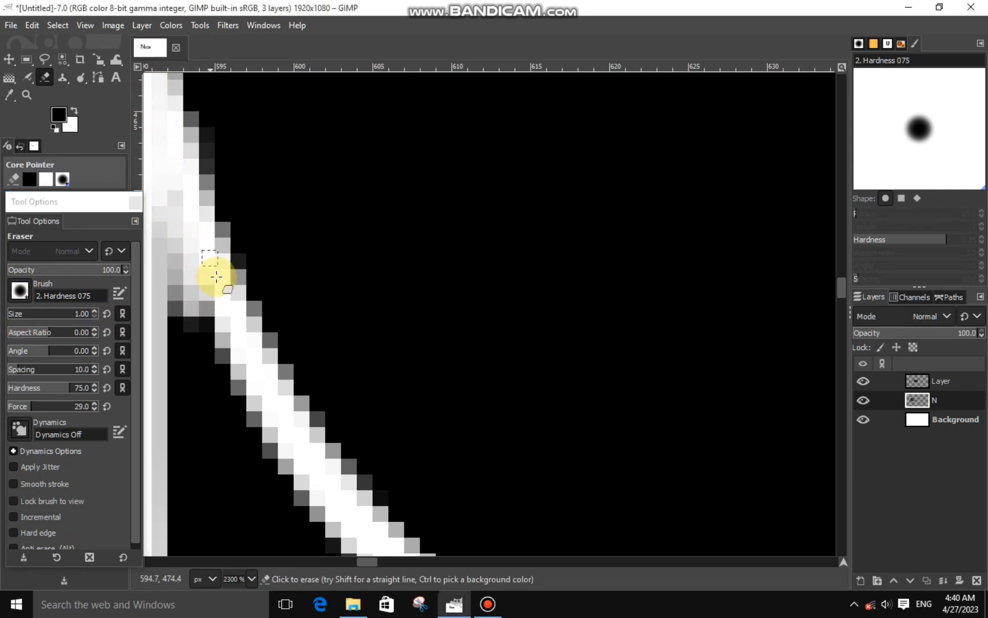
pyautogui.scroll(-1, 190, 230)
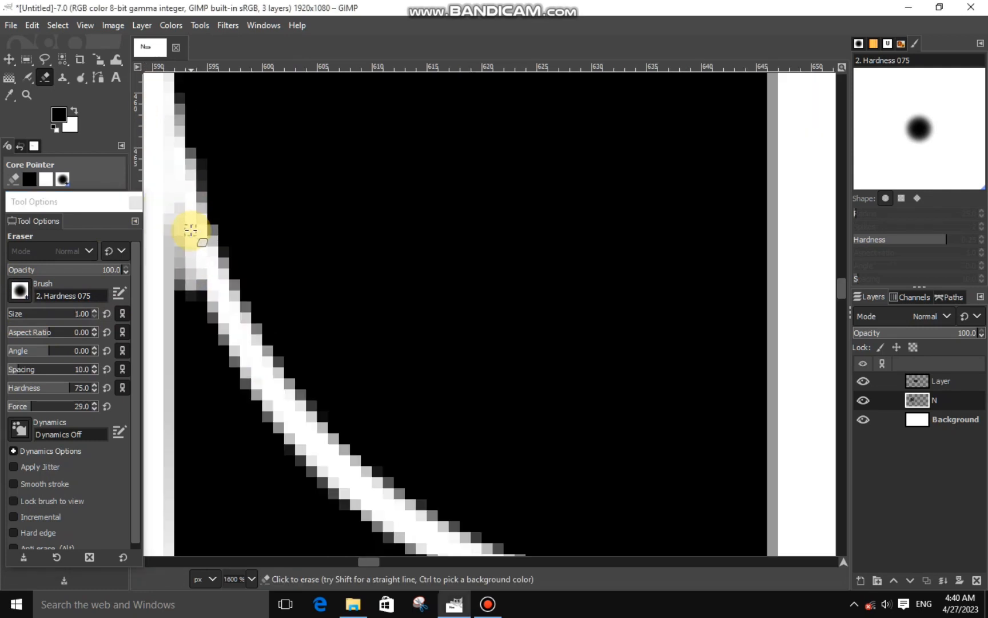
pyautogui.scroll(-8, 190, 230)
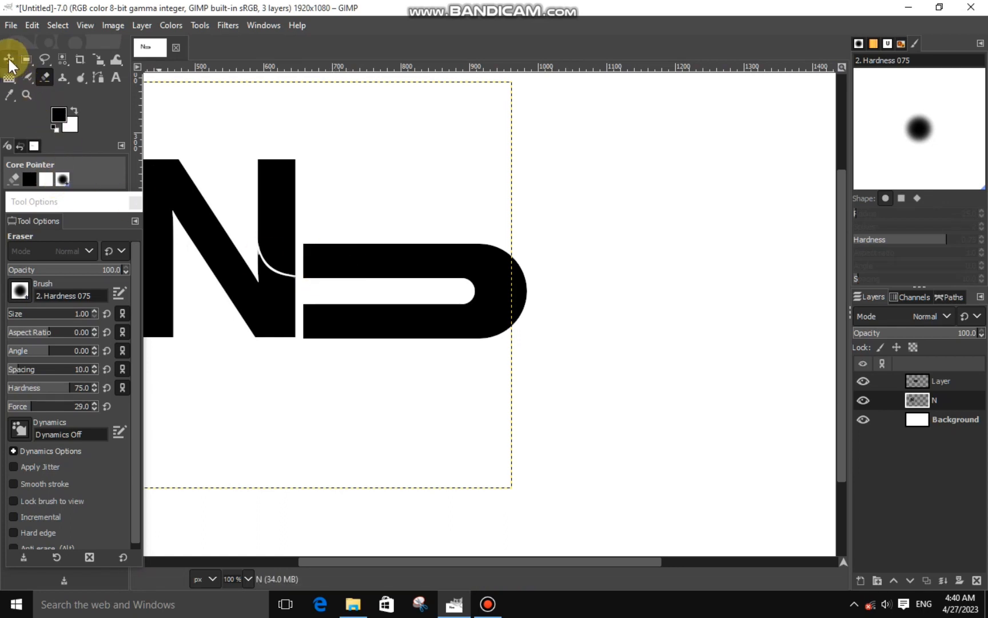
pyautogui.click(10, 60)
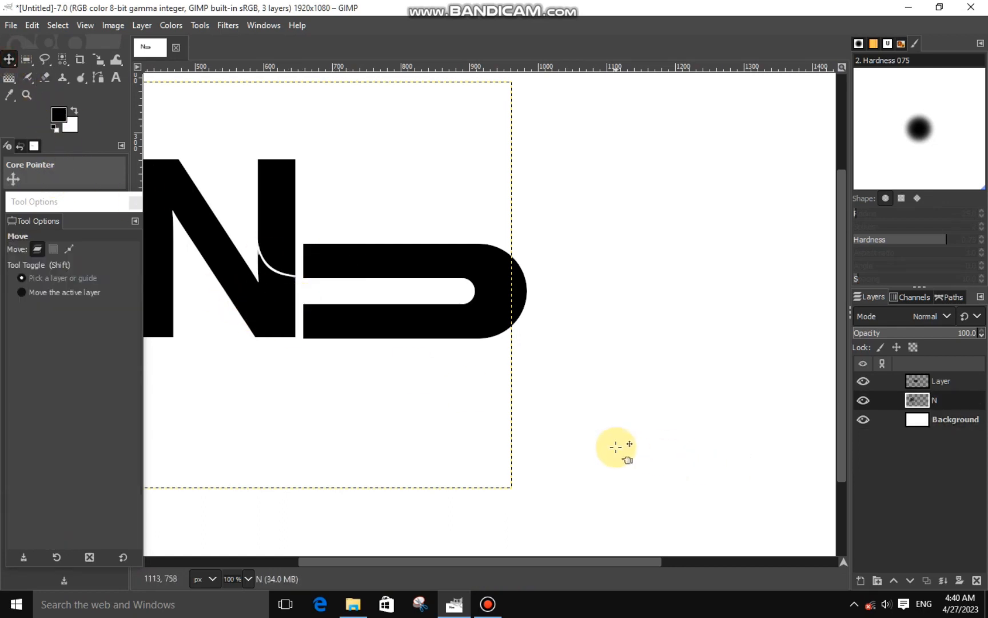
pyautogui.scroll(-2, 613, 444)
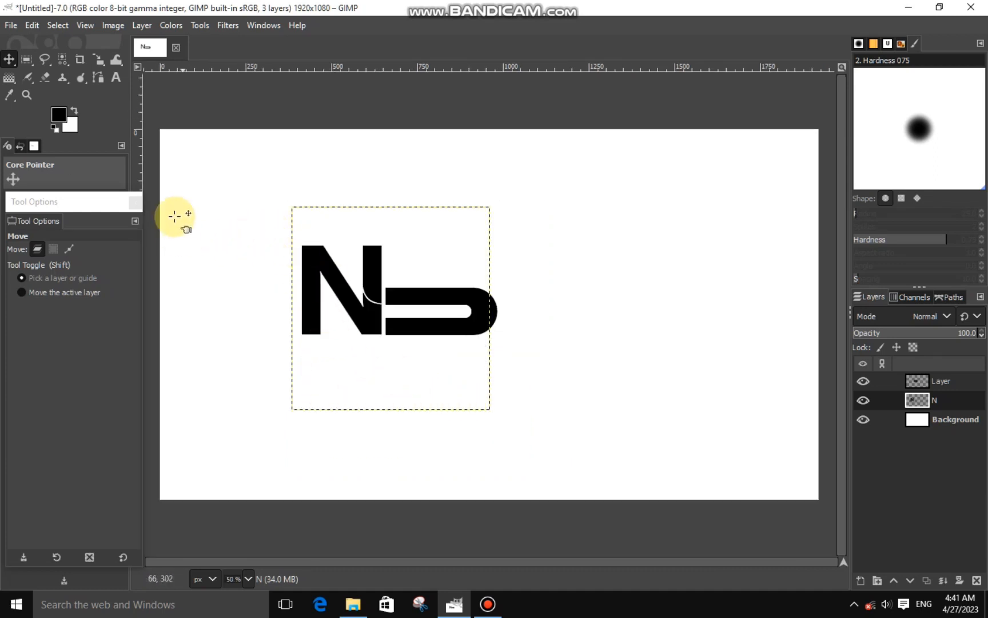
# - Add a new transparent layer directly above the rounded bar's layer
pyautogui.click(26, 59)
pyautogui.click(944, 381)
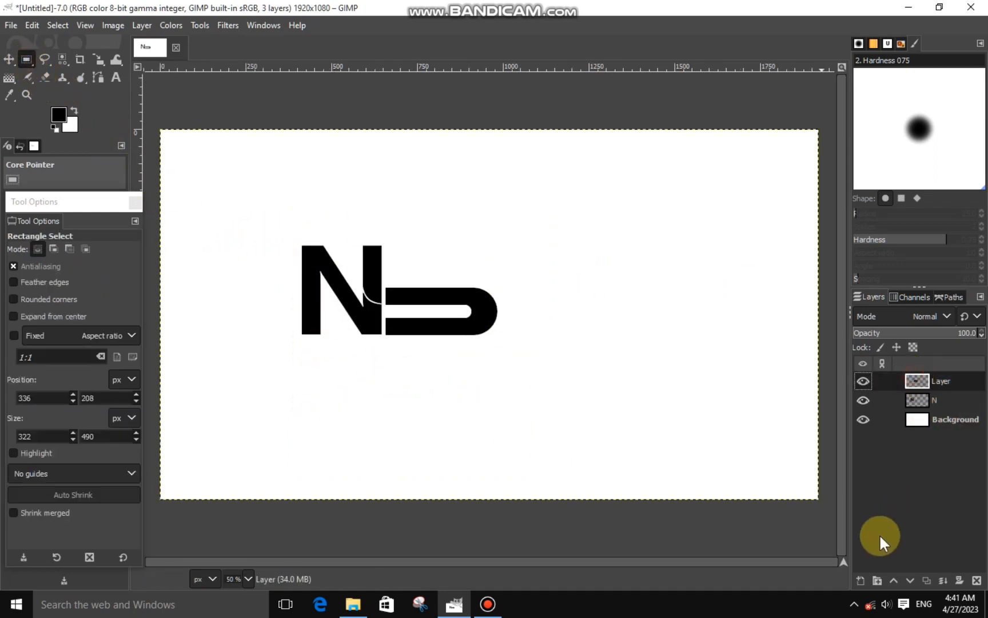
pyautogui.click(860, 581)
pyautogui.click(871, 565)
# - Fill a rectangular selection of about 315 × 71 px with black, extending from the top of the N's right stem, and clear the selection
pyautogui.scroll(2, 397, 268)
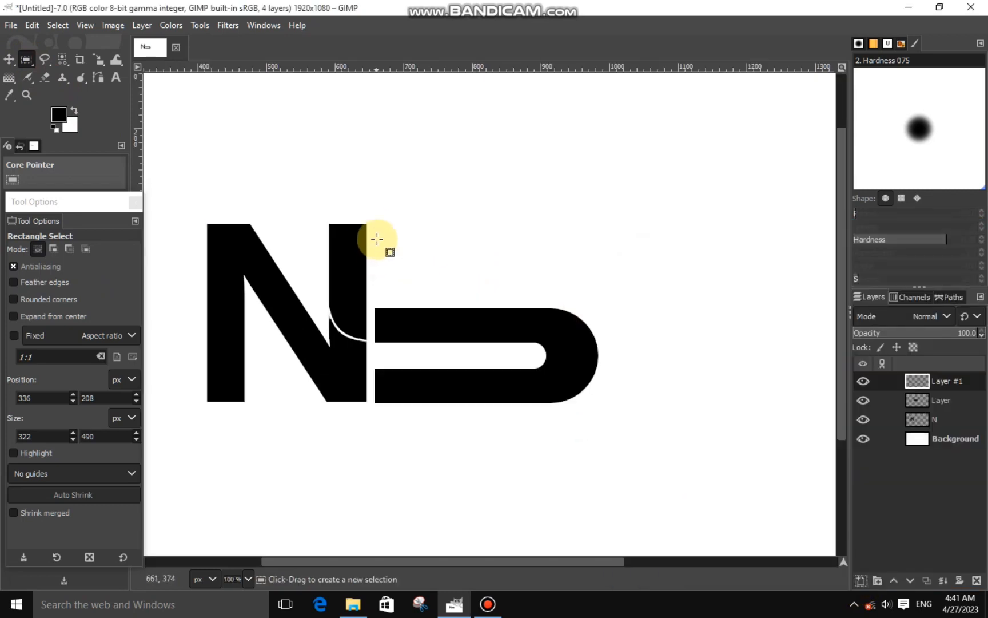
pyautogui.moveTo(366, 222); pyautogui.dragTo(582, 269)
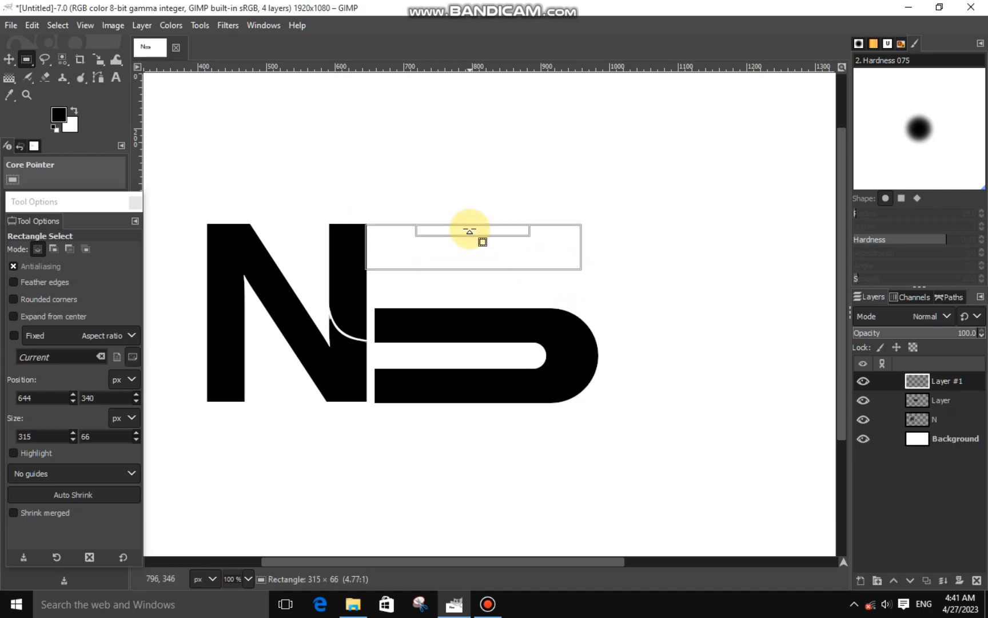
pyautogui.moveTo(470, 260); pyautogui.dragTo(470, 263)
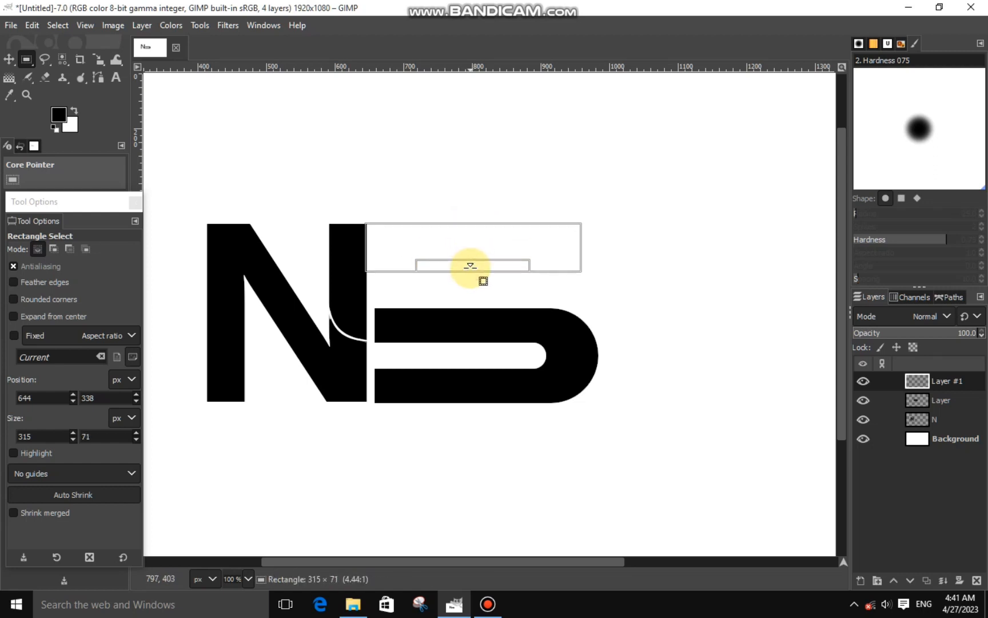
pyautogui.rightClick(477, 259)
pyautogui.moveTo(502, 295)
pyautogui.click(591, 408)
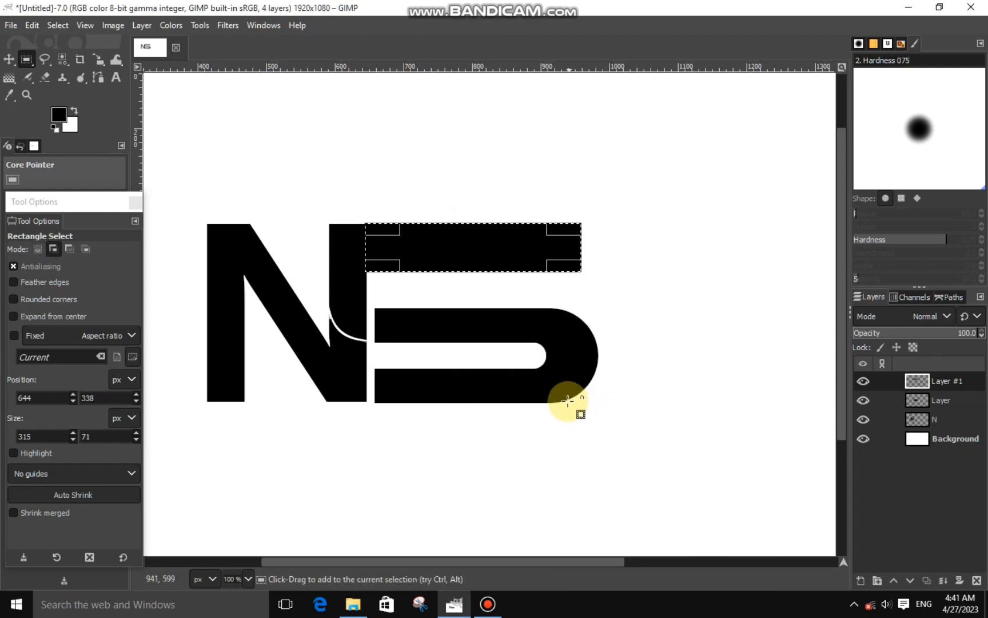
pyautogui.hotkey('ctrl', 'shift', 'a')
# - Trim the new bar's top edge level with the N by cutting a selection about 387 × 35 px above it, and clear the selection
pyautogui.press('2')
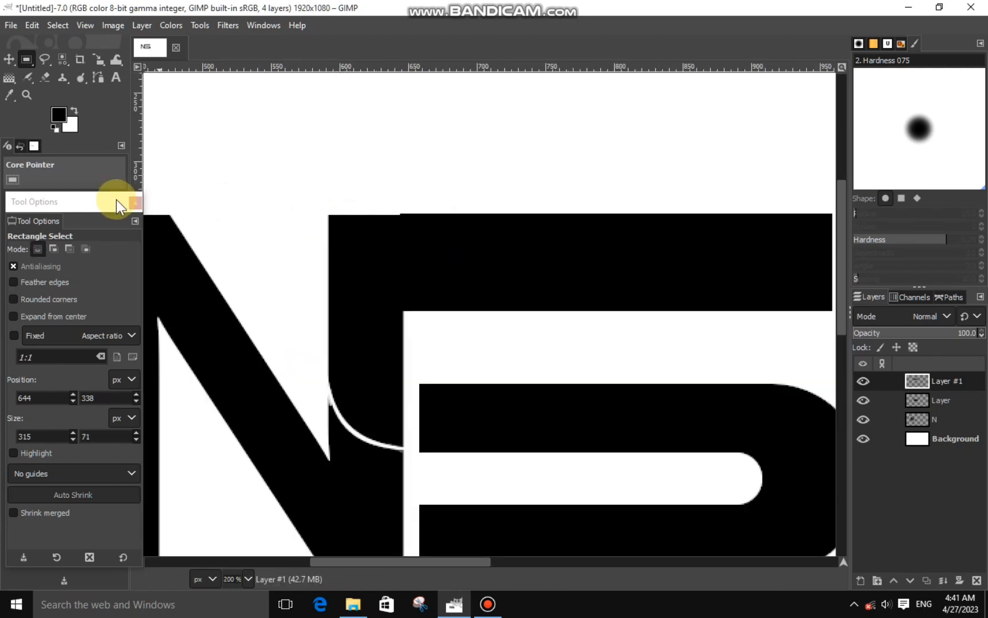
pyautogui.moveTo(342, 560); pyautogui.dragTo(373, 561)
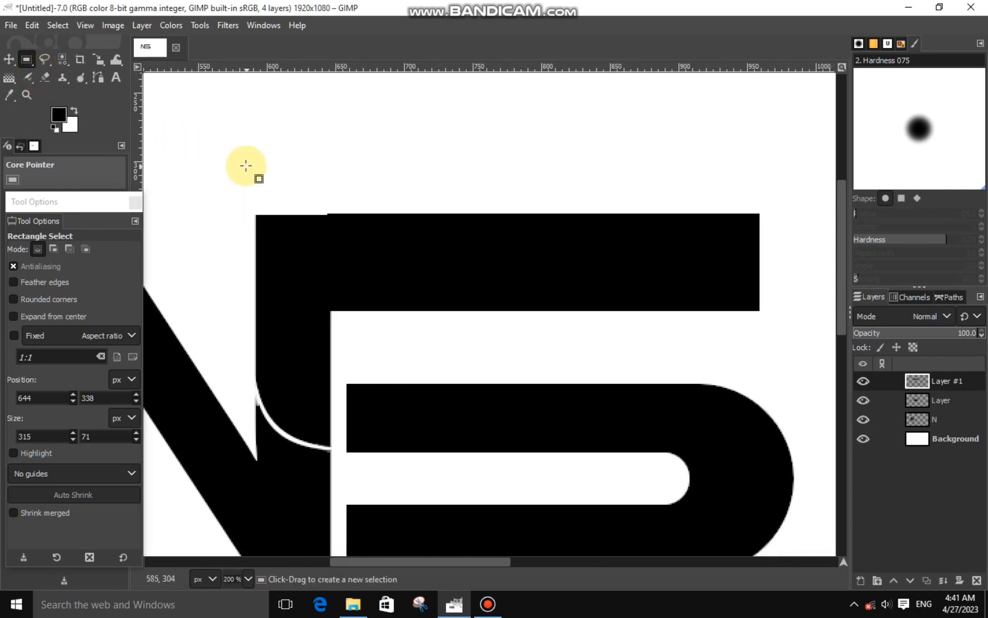
pyautogui.moveTo(247, 167); pyautogui.dragTo(775, 215)
pyautogui.press('3')
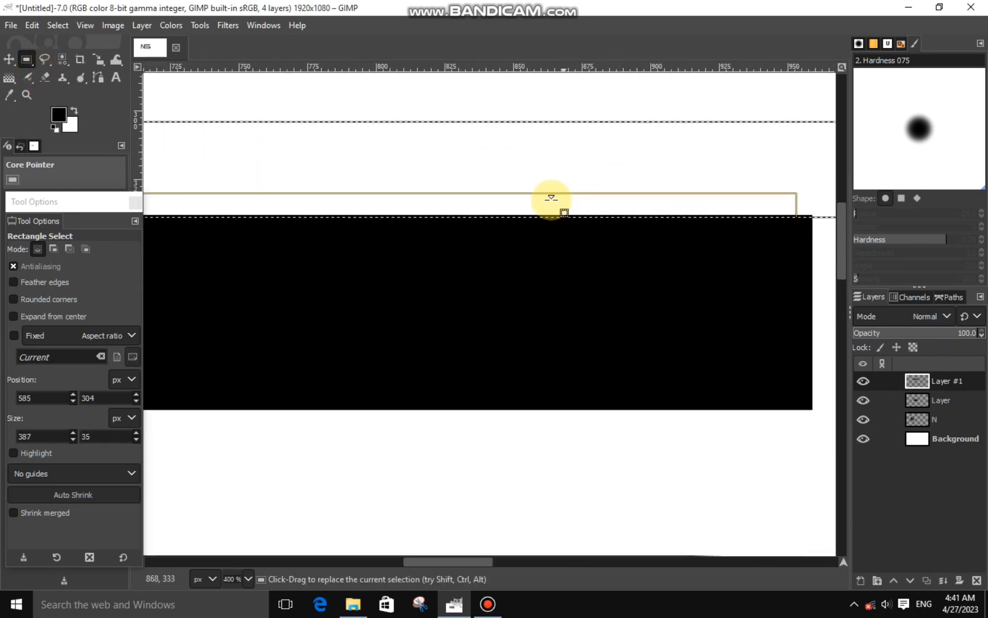
pyautogui.rightClick(553, 200)
pyautogui.moveTo(578, 238)
pyautogui.click(668, 225)
pyautogui.hotkey('ctrl', 'shift', 'a')
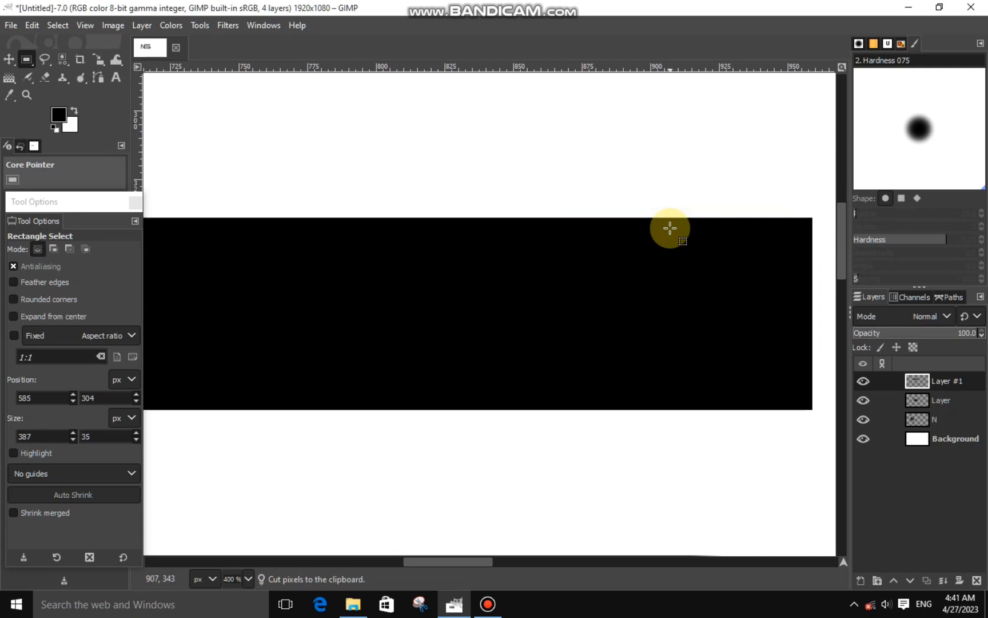
# - Check the new top bar by toggling its visibility, and merge its layer down into the rounded bar's layer
pyautogui.press('-')
pyautogui.press('-')
pyautogui.press('-')
pyautogui.press('-')
pyautogui.press('-')
pyautogui.press('-')
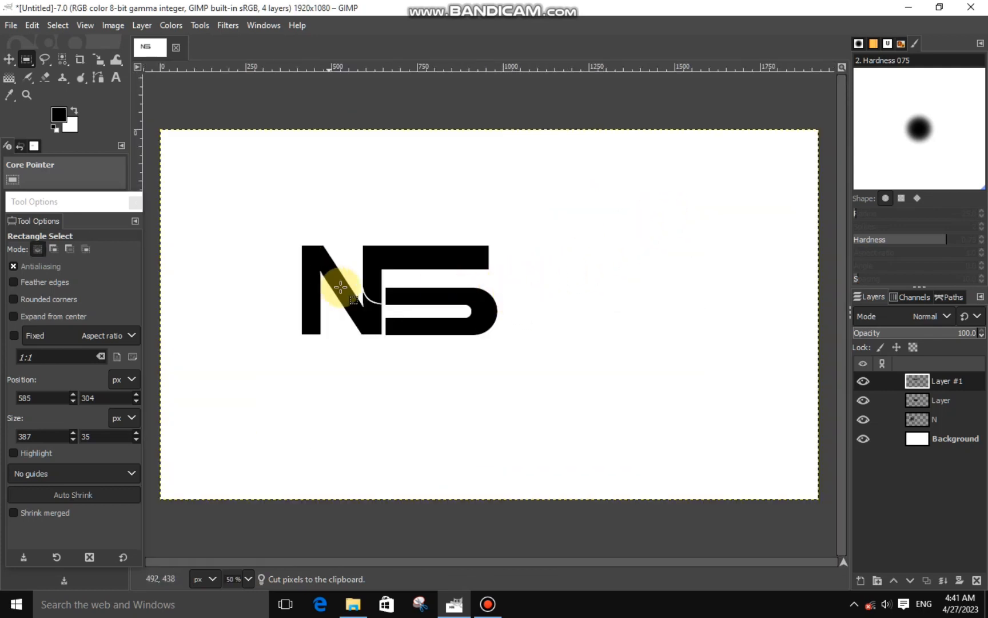
pyautogui.click(863, 381)
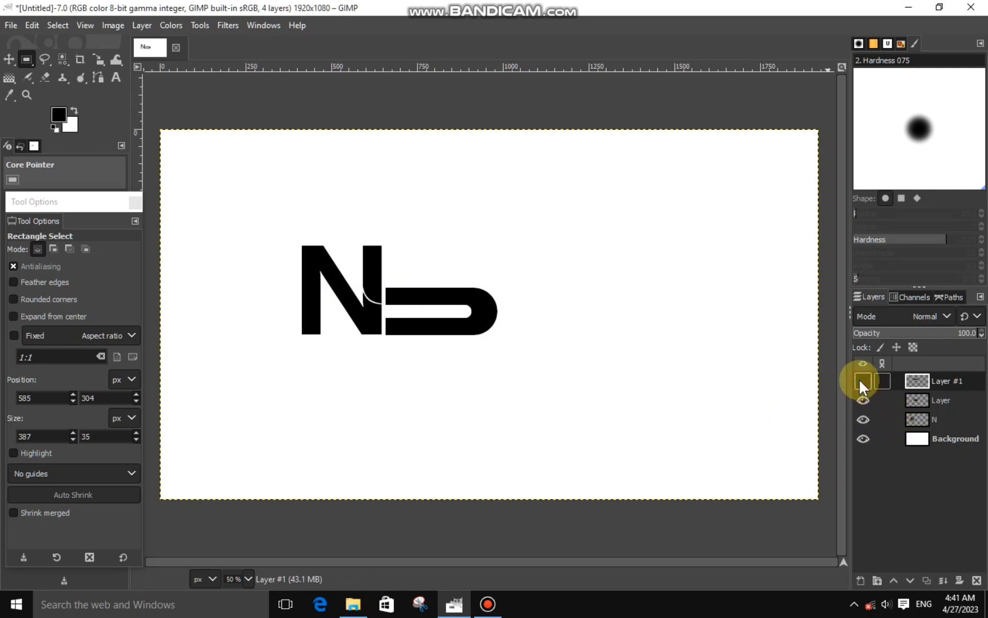
pyautogui.click(863, 381)
pyautogui.rightClick(864, 380)
pyautogui.click(828, 180)
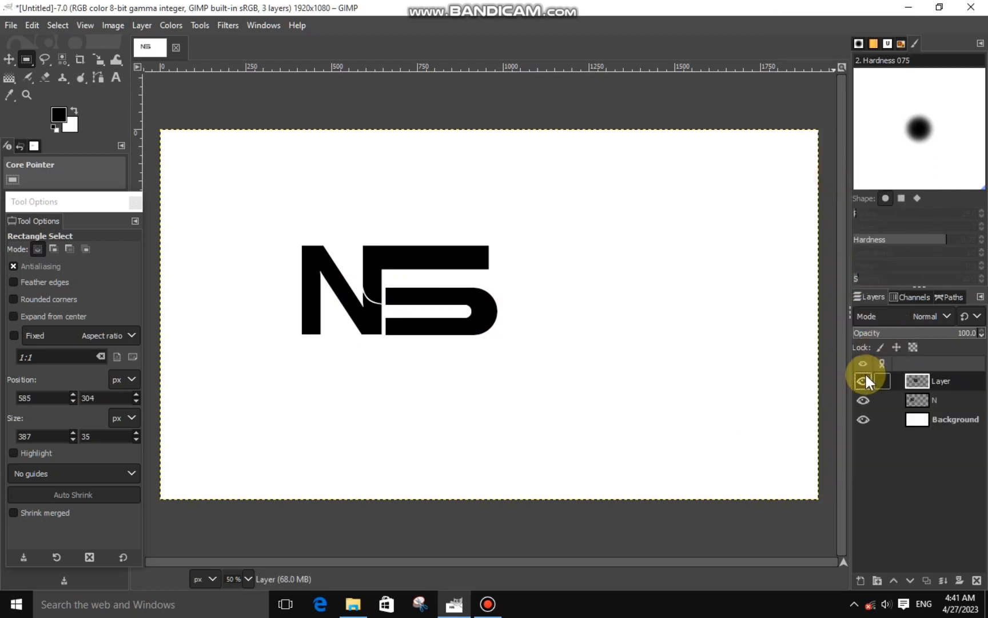
pyautogui.click(864, 381)
pyautogui.click(863, 381)
# - Add a text box beside the NS shape containing the letter M in Ebrima Bold
pyautogui.click(116, 77)
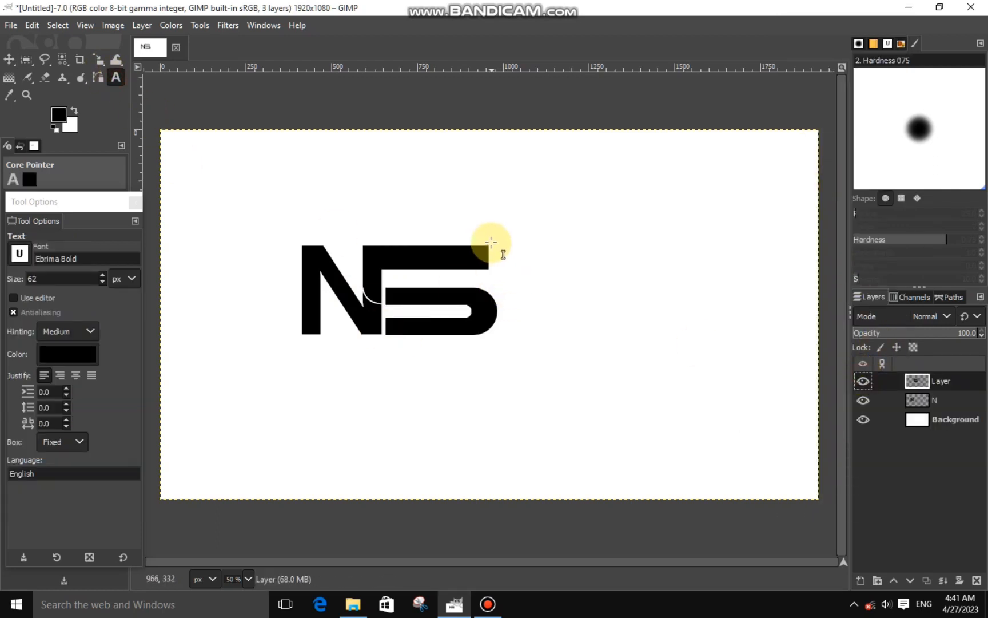
pyautogui.moveTo(489, 243); pyautogui.dragTo(644, 356)
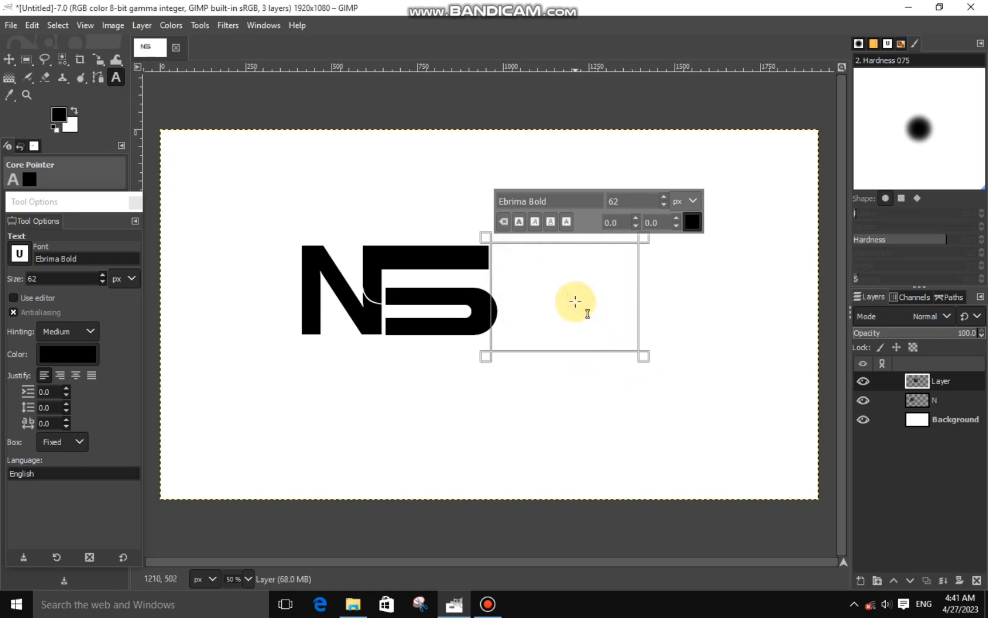
pyautogui.write('m')
pyautogui.press('BackSpace')
pyautogui.write('MK')
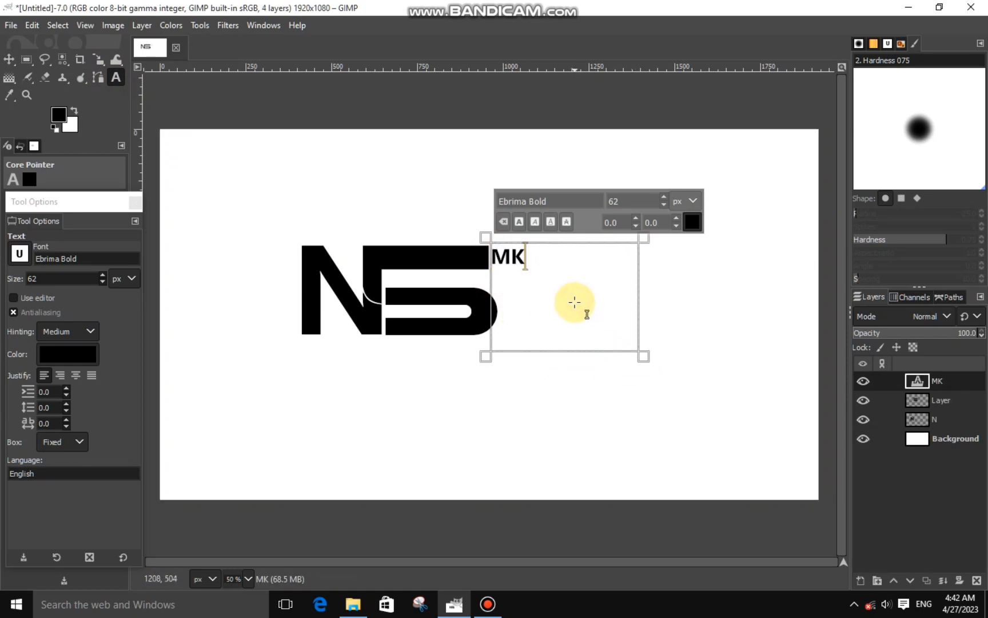
pyautogui.press('BackSpace')
# - Set the M's font size to 370 px and enlarge its text box to fit the letter
pyautogui.moveTo(547, 297); pyautogui.dragTo(488, 283)
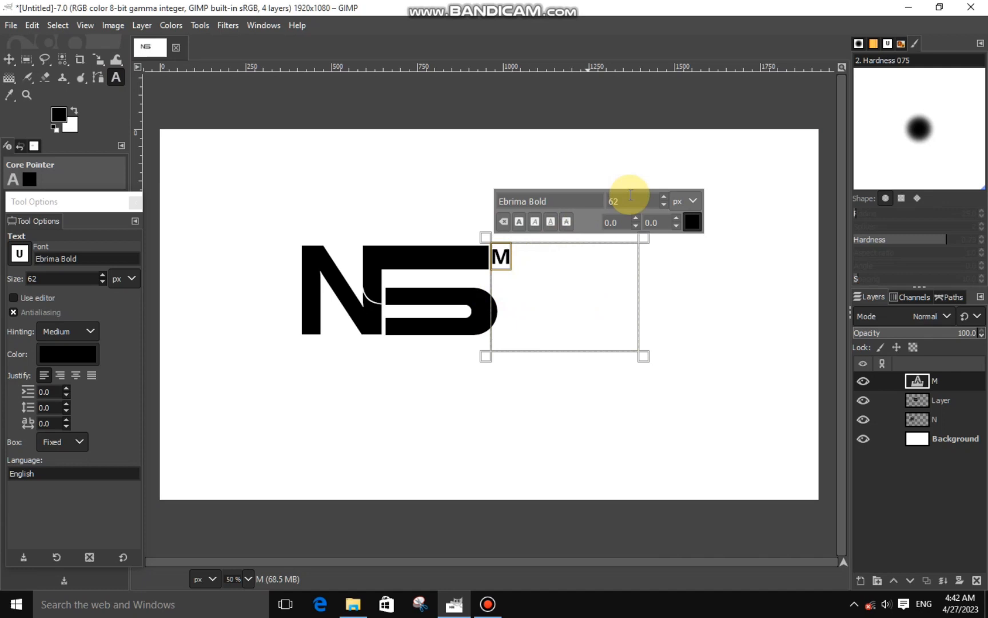
pyautogui.click(663, 197)
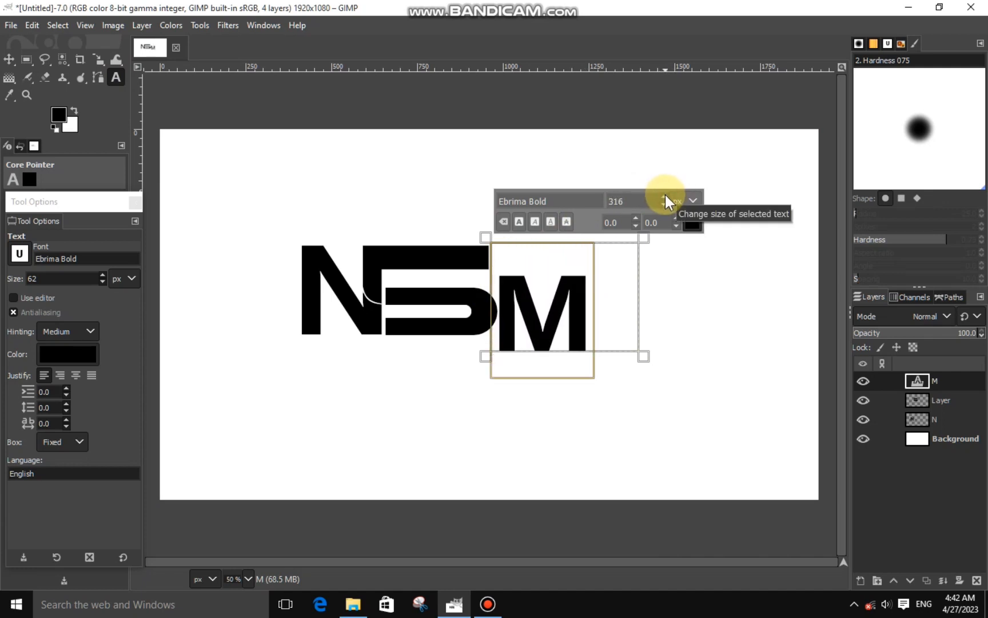
pyautogui.click(664, 204)
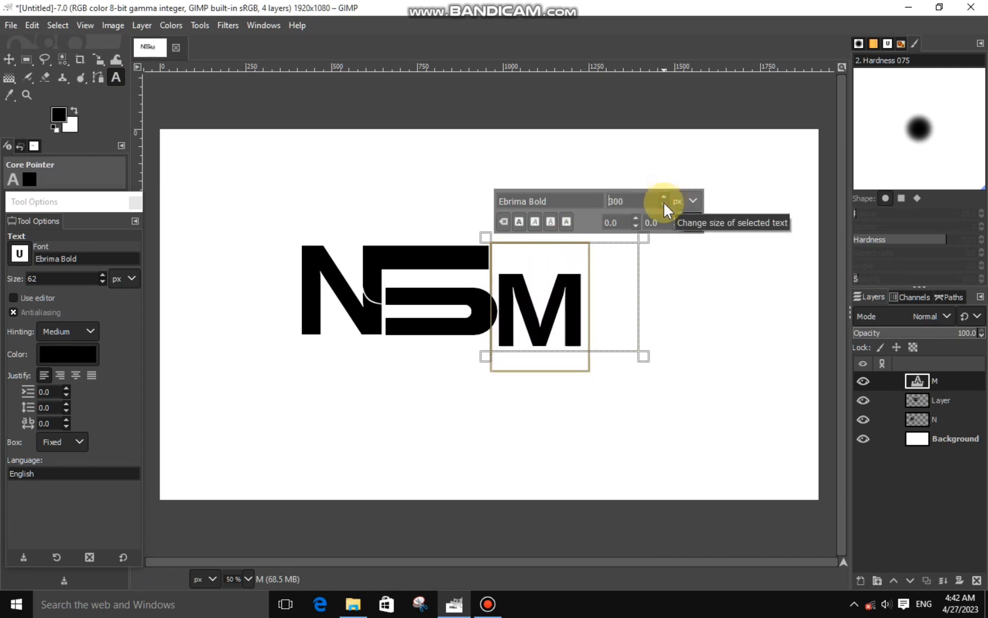
pyautogui.moveTo(641, 357); pyautogui.dragTo(688, 407)
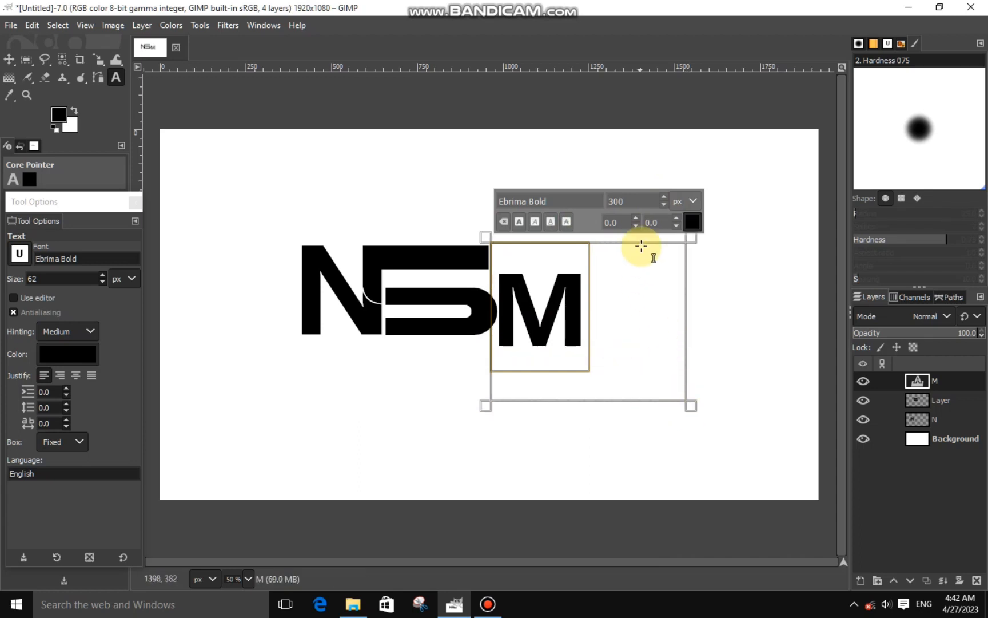
pyautogui.click(663, 197)
pyautogui.moveTo(661, 198); pyautogui.dragTo(660, 198)
pyautogui.click(662, 198)
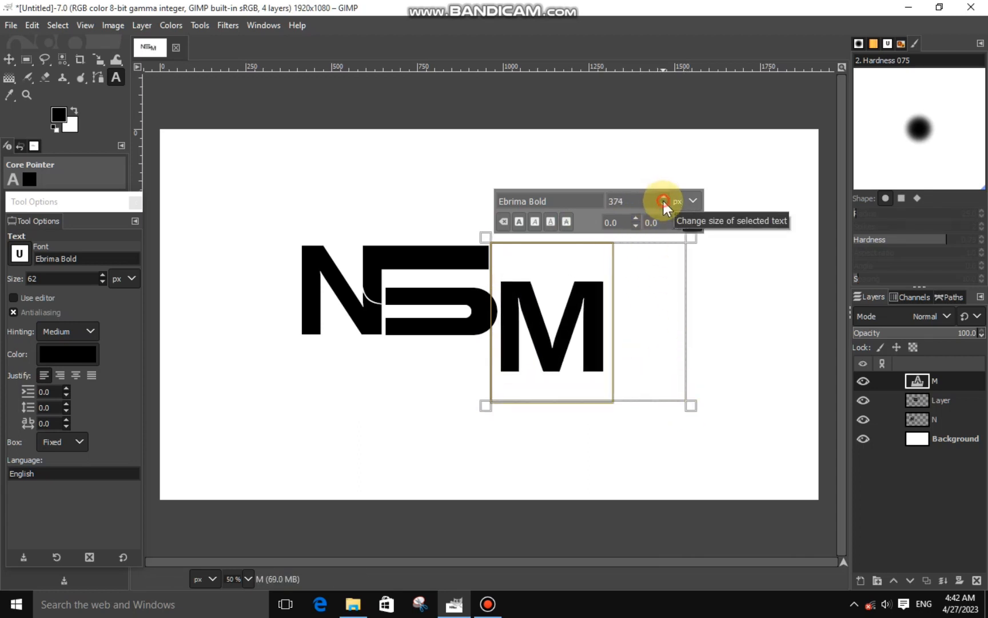
pyautogui.click(663, 199)
pyautogui.click(663, 200)
pyautogui.click(664, 204)
pyautogui.click(664, 203)
pyautogui.click(664, 204)
pyautogui.click(664, 204)
pyautogui.click(665, 204)
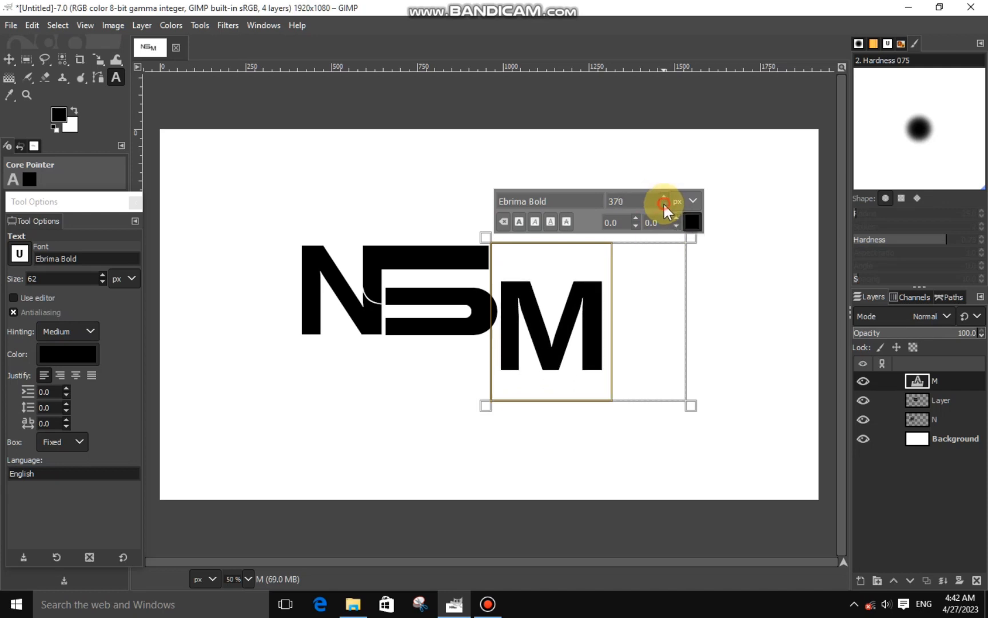
# - Reposition the M with the Scale tool at 573 × 464 px, level with the N and overlapping the S's outer end
pyautogui.click(98, 60)
pyautogui.click(548, 298)
pyautogui.moveTo(590, 317); pyautogui.dragTo(578, 286)
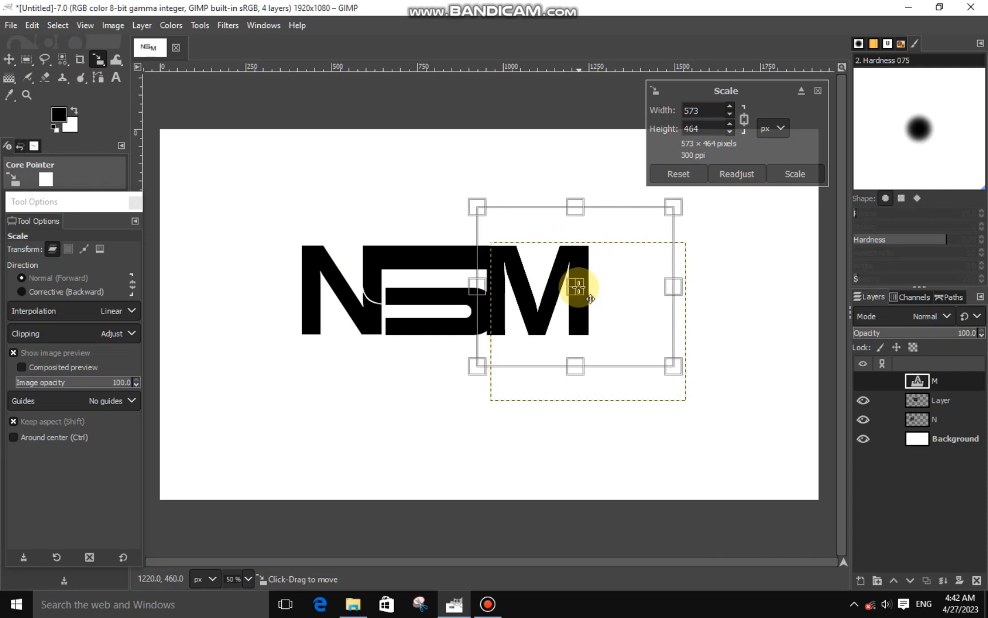
pyautogui.click(772, 174)
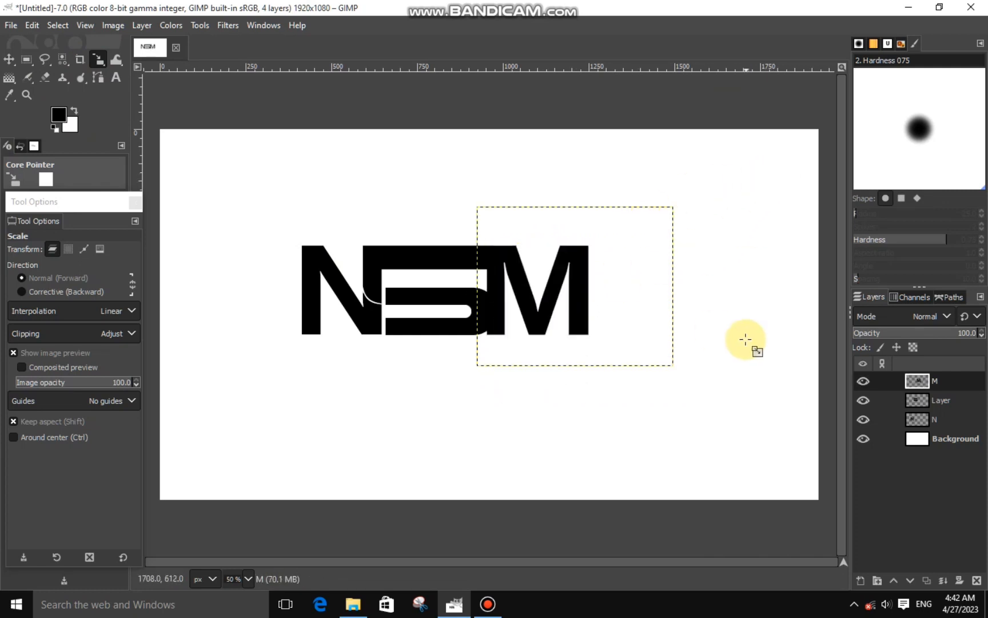
# - Select the black S bars on their layer by color and grow the selection by 8 px
pyautogui.click(933, 398)
pyautogui.doubleClick(863, 400)
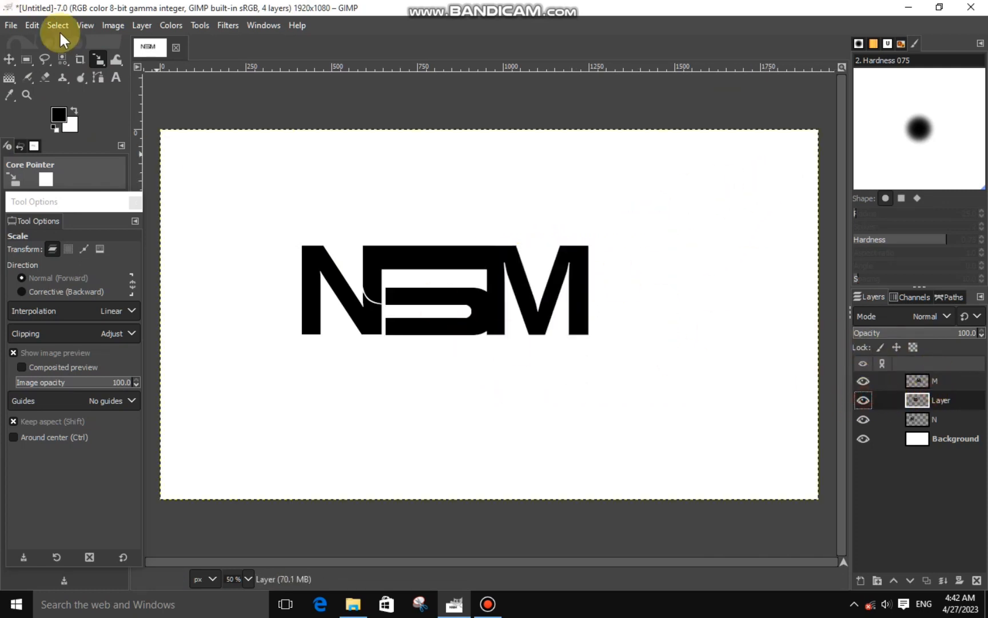
pyautogui.click(62, 59)
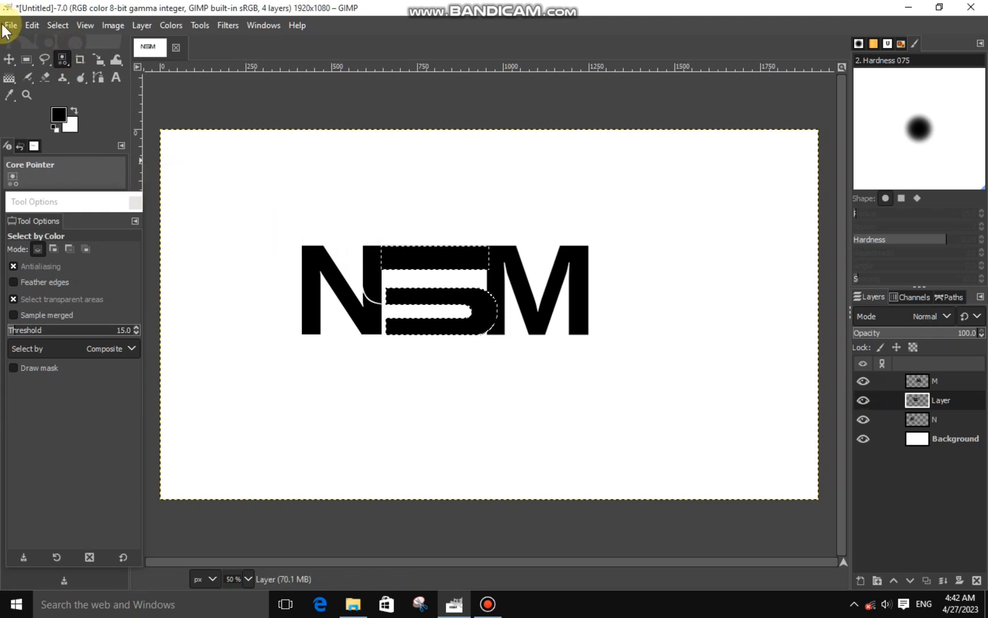
pyautogui.click(56, 27)
pyautogui.click(77, 227)
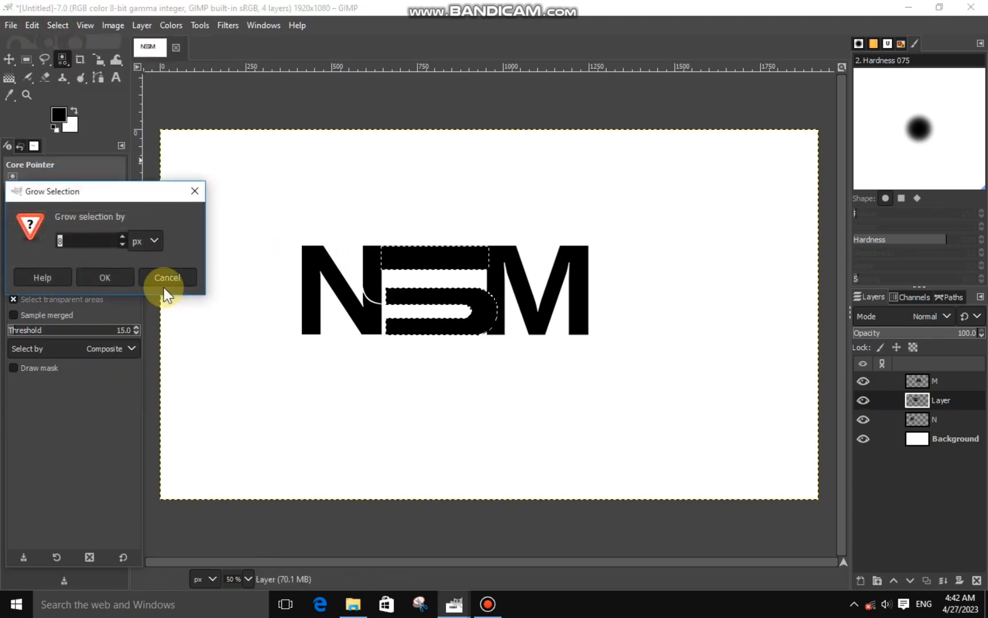
pyautogui.click(123, 276)
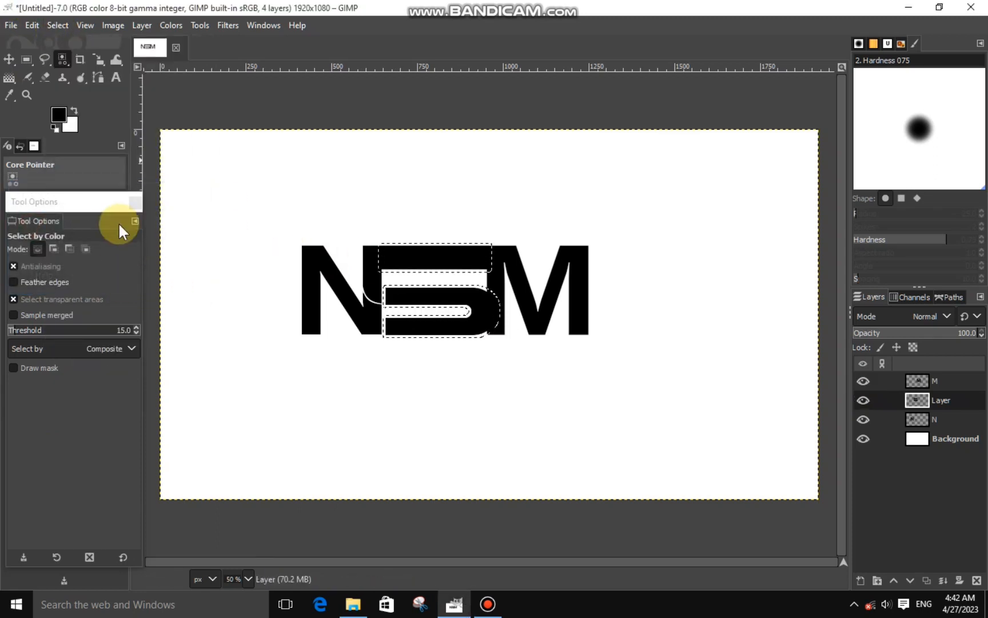
# - Erase the parts of the M inside the grown selection with a 72 px eraser, cutting a gap around the S
pyautogui.click(41, 78)
pyautogui.scroll(3, 492, 298)
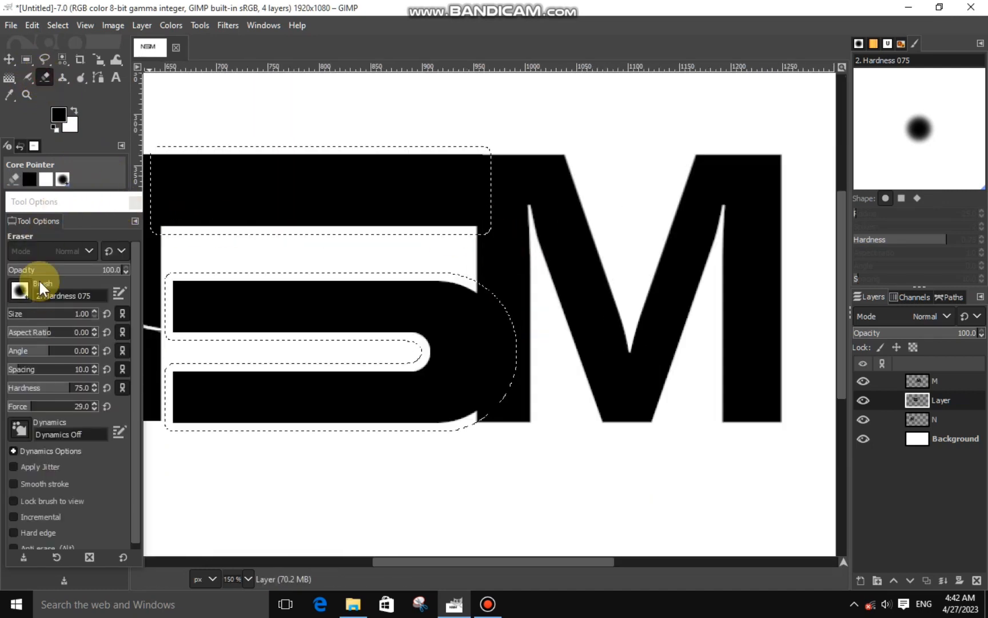
pyautogui.moveTo(23, 316); pyautogui.dragTo(36, 316)
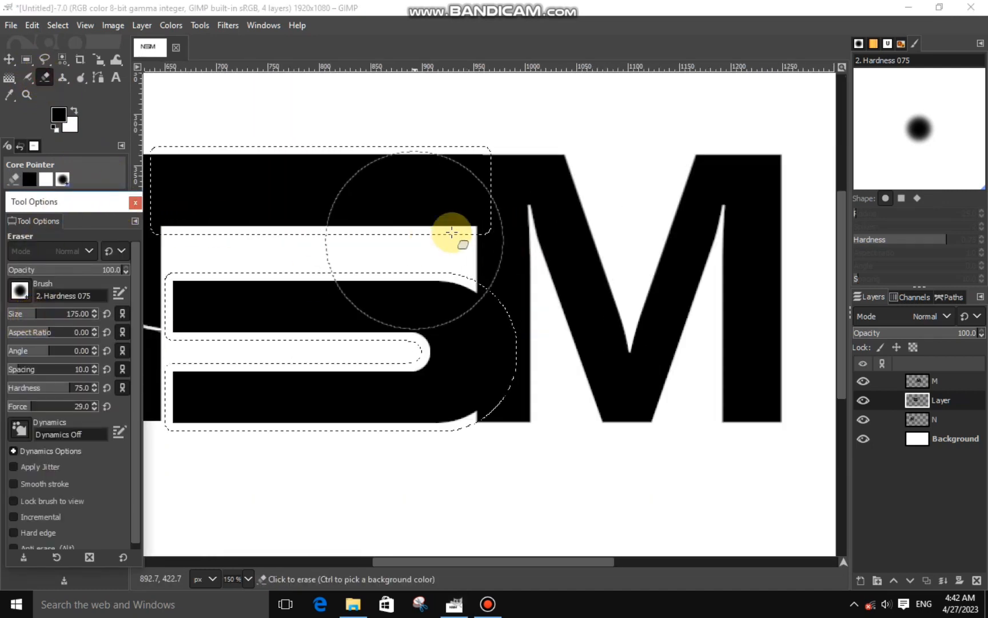
pyautogui.click(24, 311)
pyautogui.moveTo(502, 173)
pyautogui.mouseDown()
pyautogui.moveTo(498, 210)
pyautogui.moveTo(495, 163)
pyautogui.moveTo(526, 218)
pyautogui.moveTo(495, 209)
pyautogui.moveTo(492, 179)
pyautogui.moveTo(492, 218)
pyautogui.moveTo(494, 171)
pyautogui.mouseUp()
pyautogui.click(938, 381)
pyautogui.moveTo(489, 299)
pyautogui.mouseDown()
pyautogui.moveTo(502, 336)
pyautogui.moveTo(499, 391)
pyautogui.moveTo(484, 421)
pyautogui.moveTo(486, 249)
pyautogui.moveTo(465, 234)
pyautogui.moveTo(525, 217)
pyautogui.mouseUp()
pyautogui.keyDown('ctrl'); pyautogui.scroll(-3, 585, 215); pyautogui.keyUp('ctrl')
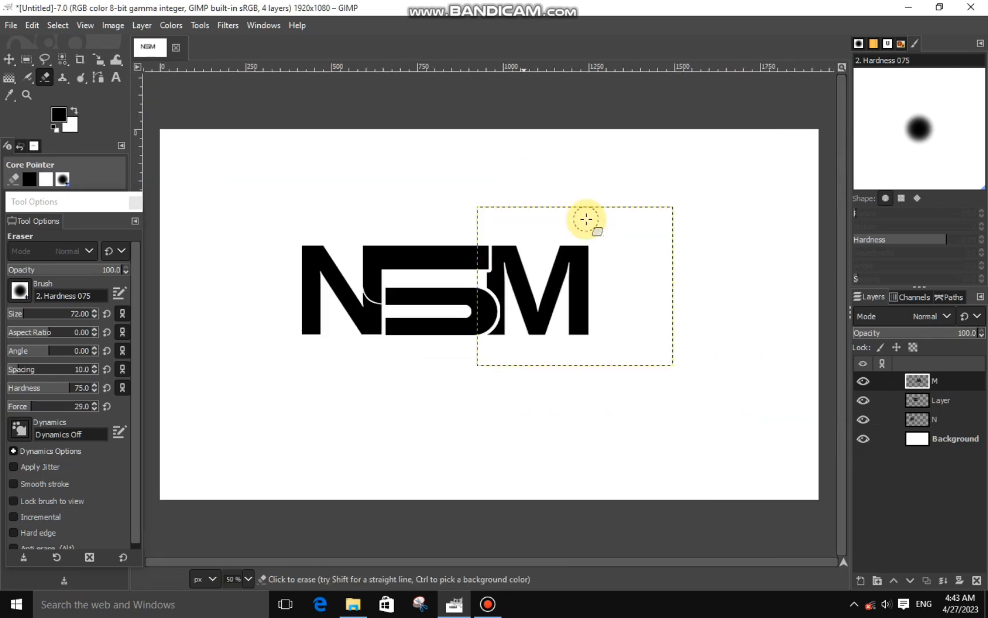
pyautogui.keyDown('ctrl'); pyautogui.scroll(-1, 684, 281); pyautogui.keyUp('ctrl')
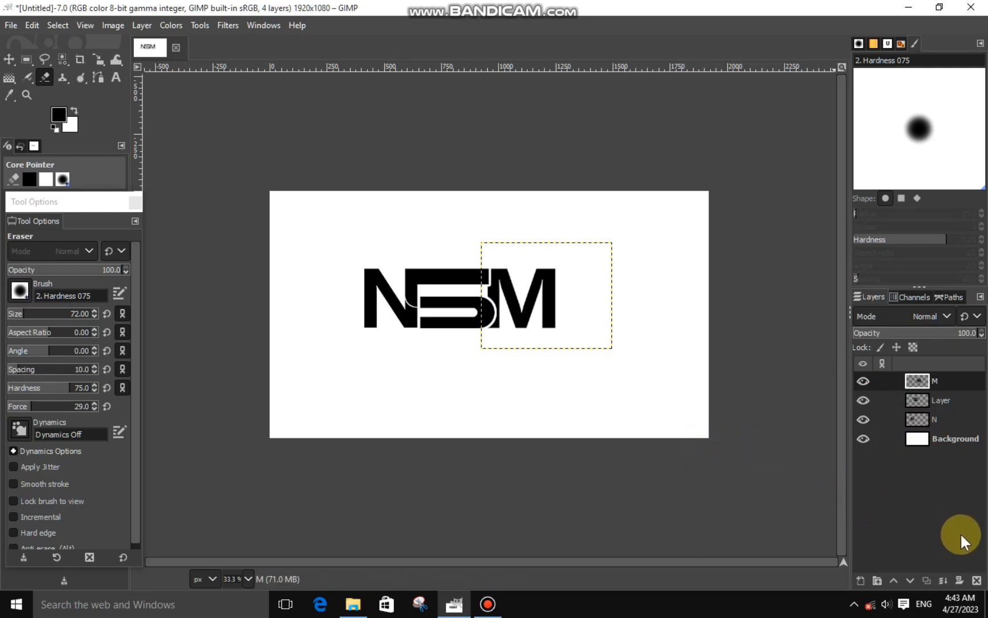
# - Draw a text box about 1005 × 228 px just below the NSM letters, above the M layer
pyautogui.click(116, 79)
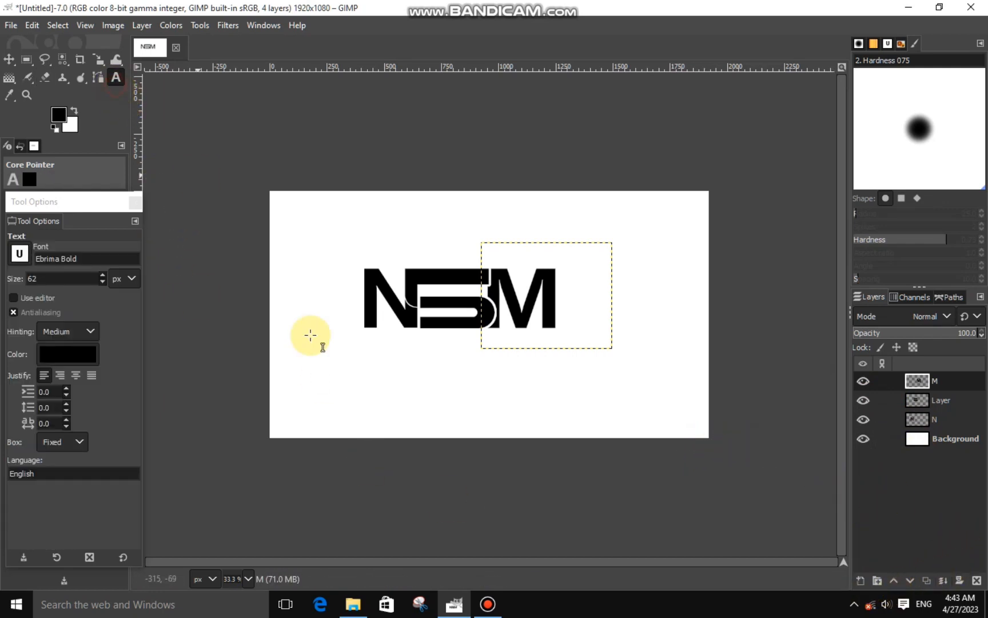
pyautogui.click(355, 342)
pyautogui.click(483, 415)
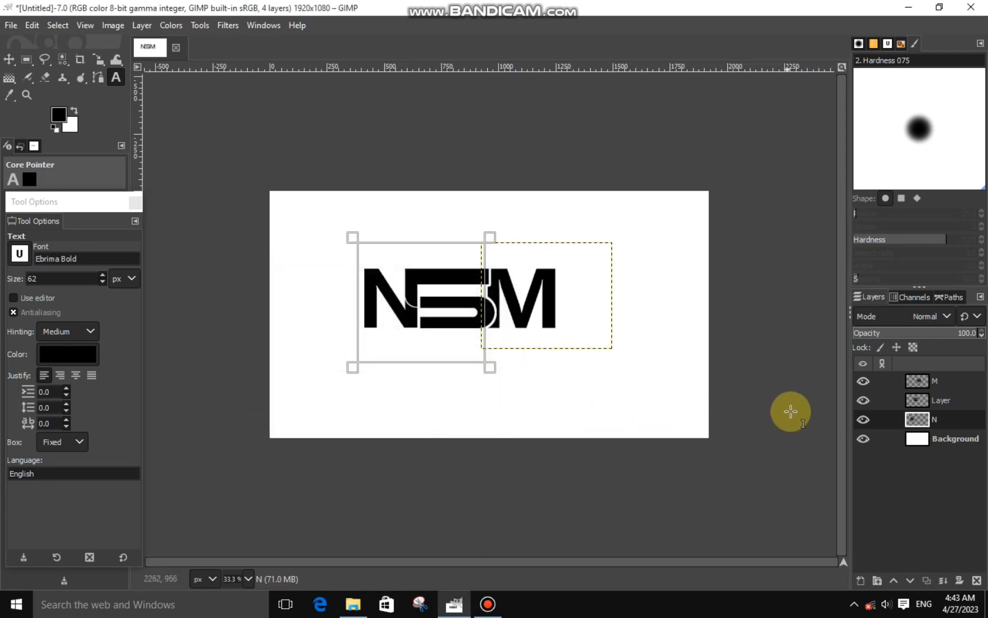
pyautogui.click(895, 383)
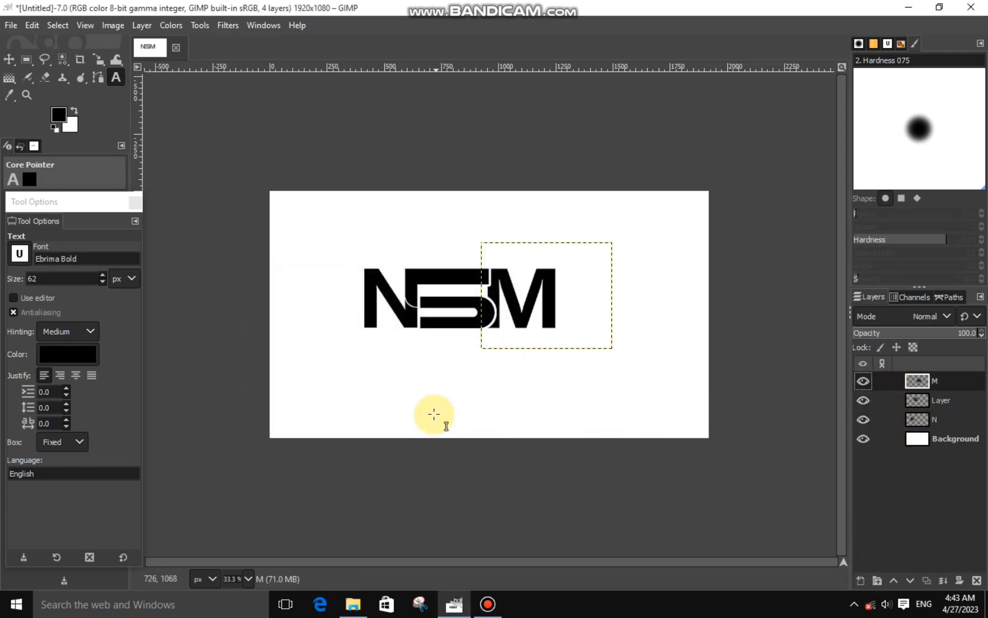
pyautogui.moveTo(577, 383); pyautogui.dragTo(348, 332)
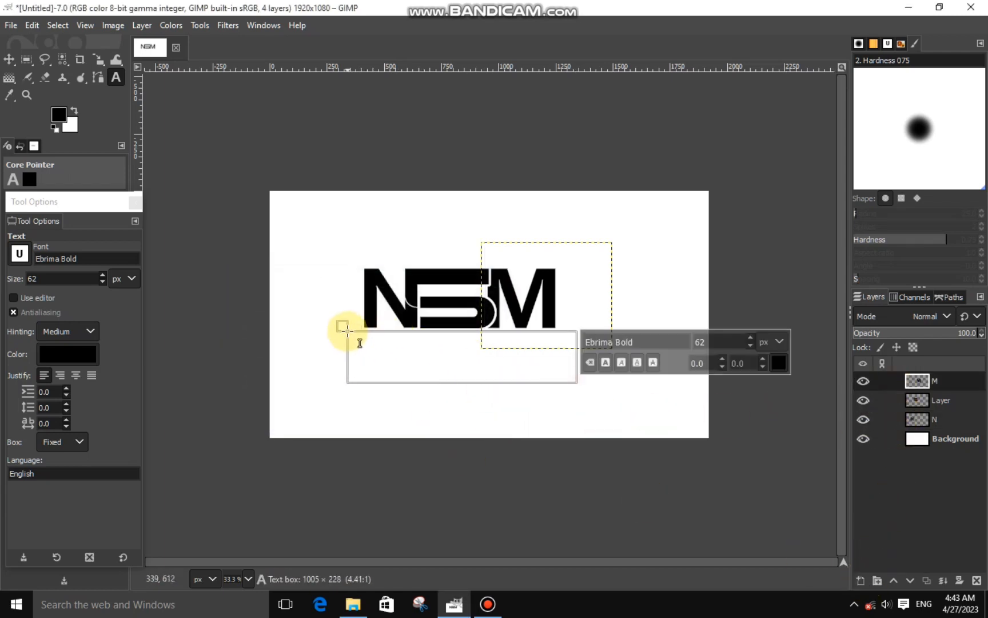
# - Set the font to Impact Condensed and enter the tagline "N A SOCIAL MIDEA" in the text box
pyautogui.click(24, 258)
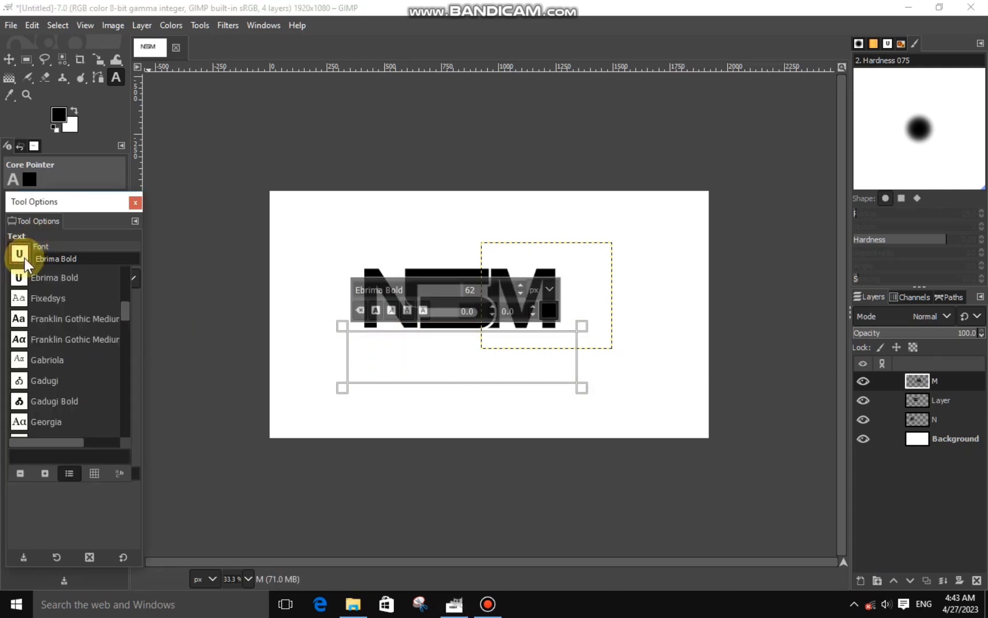
pyautogui.scroll(-4, 123, 321)
pyautogui.click(35, 288)
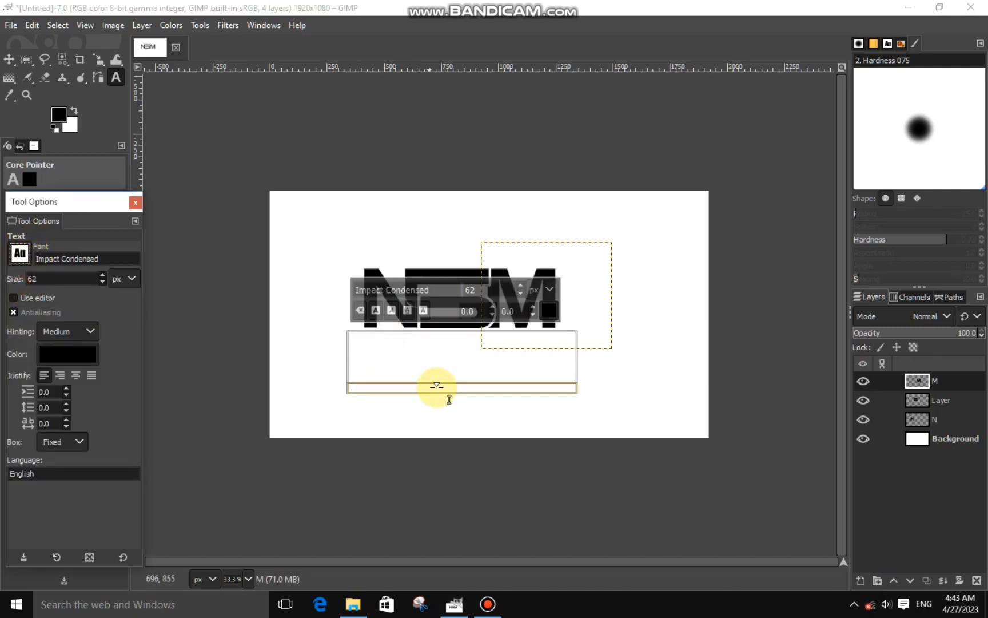
pyautogui.write('N A SOCIAL MIDEA')
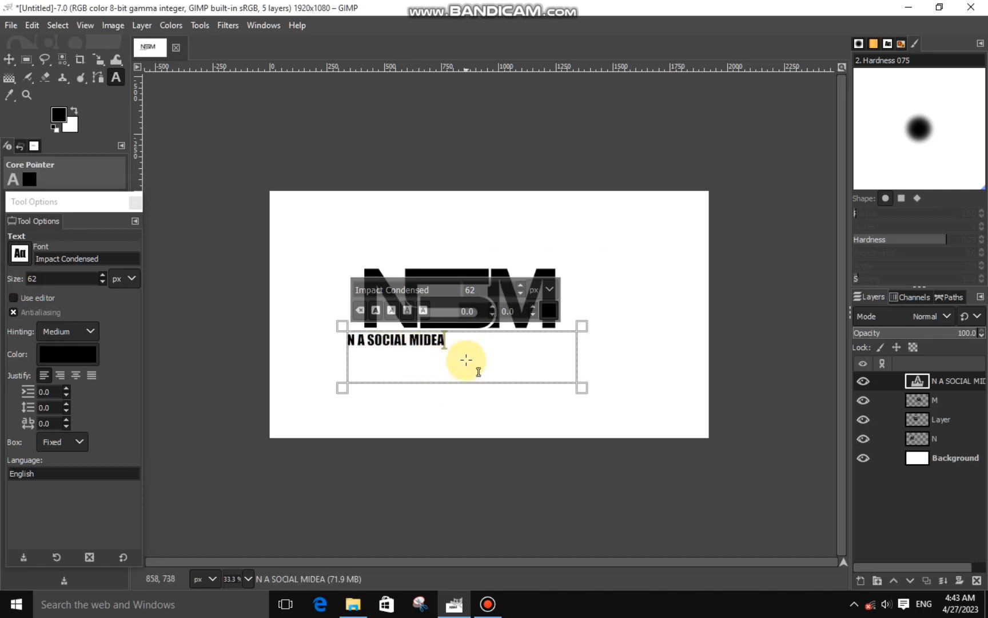
# - Set the whole tagline to 96 px with a letter spacing of 15.0
pyautogui.moveTo(466, 359); pyautogui.dragTo(316, 371)
pyautogui.click(518, 286)
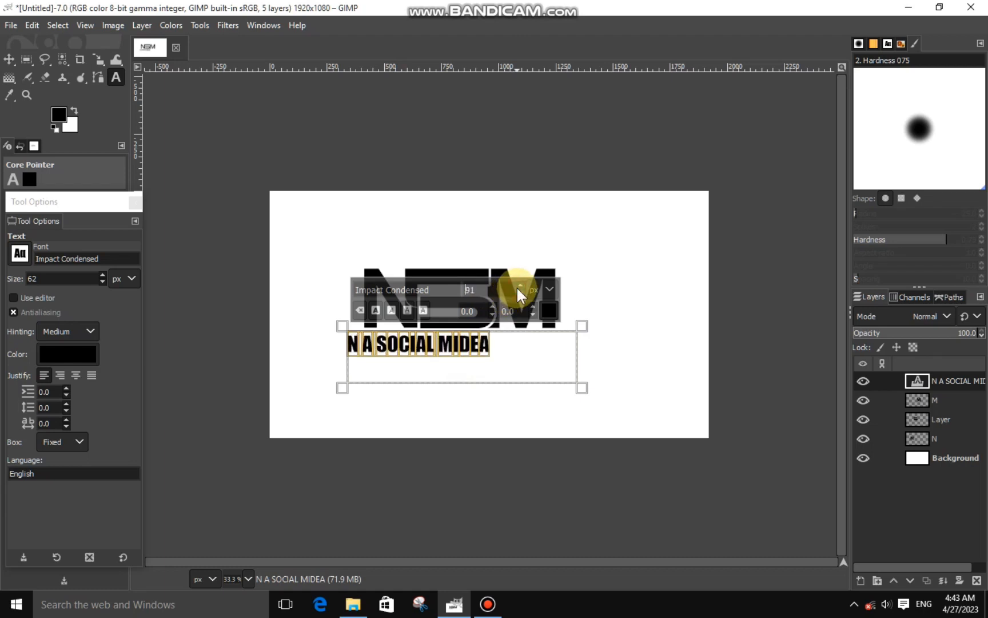
pyautogui.click(535, 306)
pyautogui.click(534, 305)
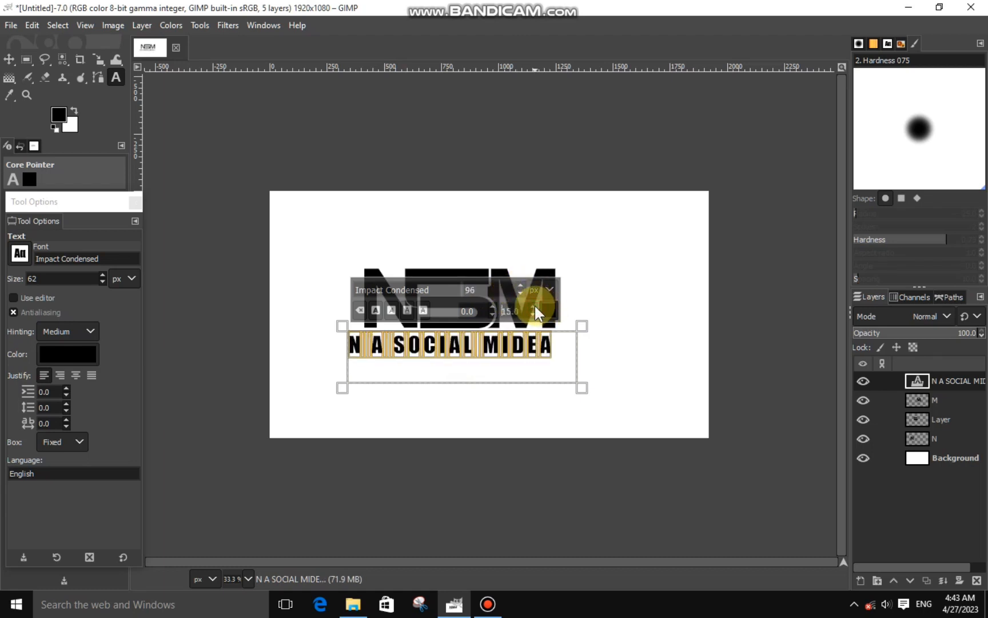
# - Shrink the tagline slightly with the Scale tool and align it under the full width of the NSM letters
pyautogui.hotkey('shift', 's')
pyautogui.click(478, 357)
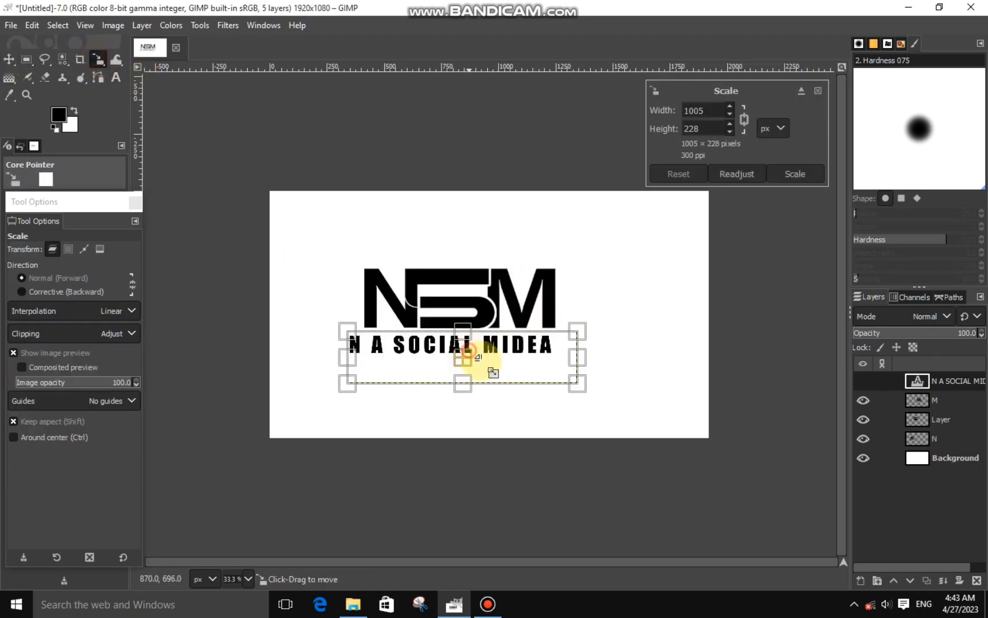
pyautogui.moveTo(476, 370); pyautogui.dragTo(482, 371)
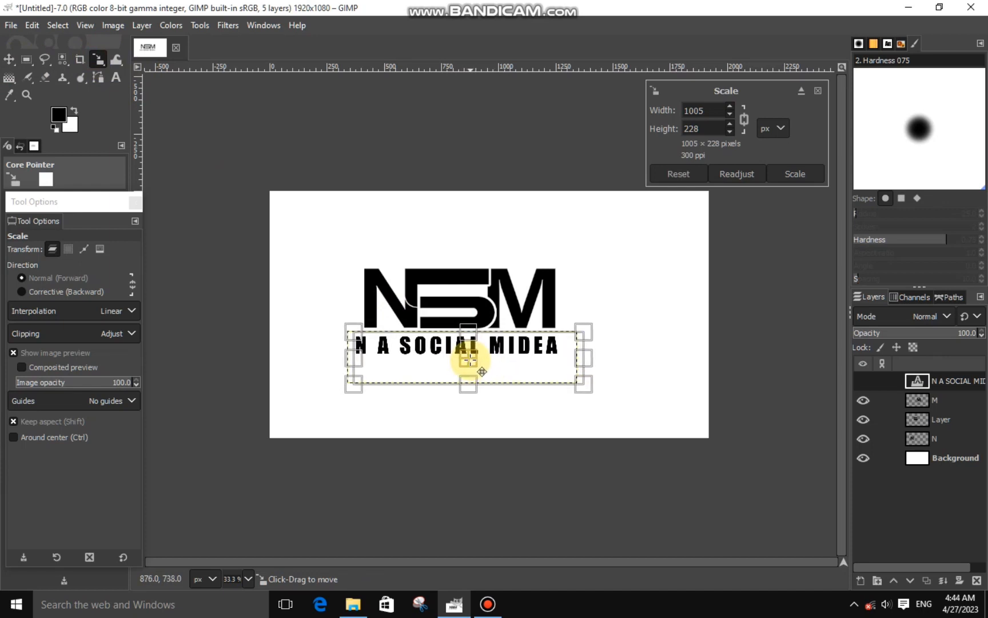
pyautogui.moveTo(560, 411); pyautogui.dragTo(553, 409)
pyautogui.moveTo(462, 360); pyautogui.dragTo(481, 372)
pyautogui.click(795, 174)
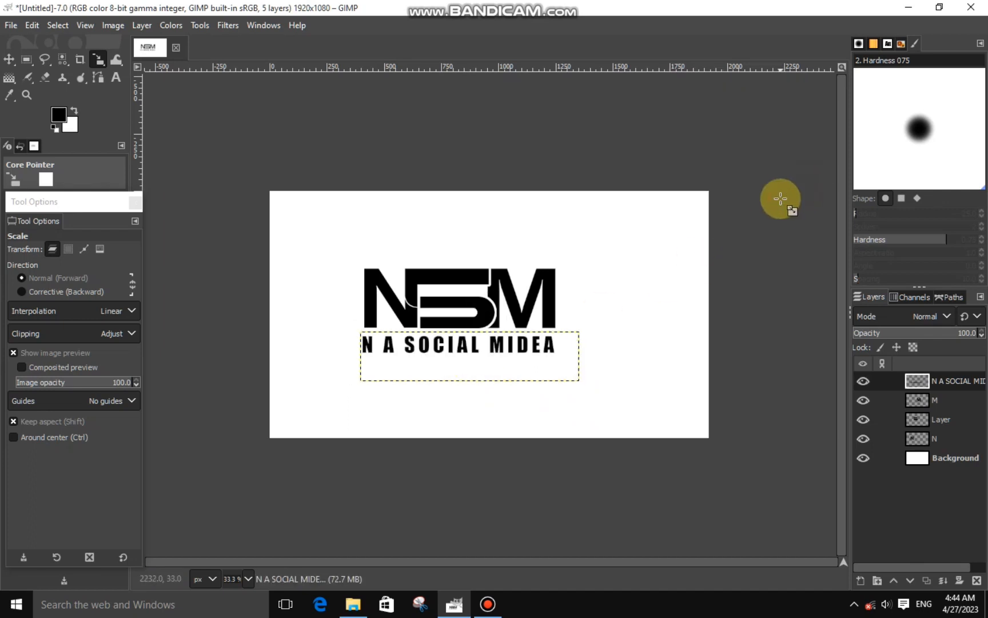
# - Make the N's layer active and toggle its visibility to check its shape
pyautogui.click(918, 457)
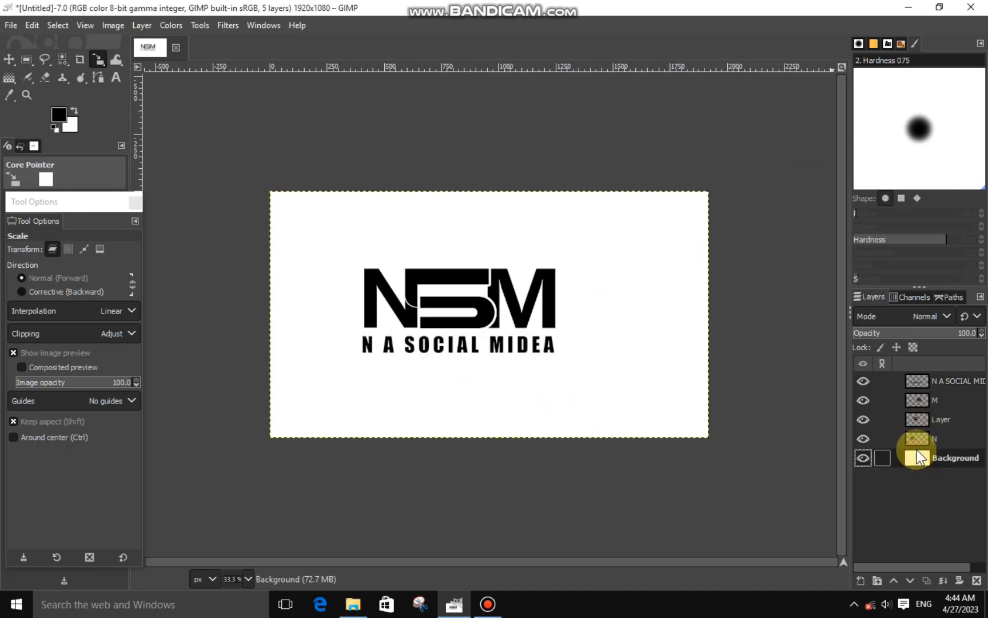
pyautogui.click(924, 381)
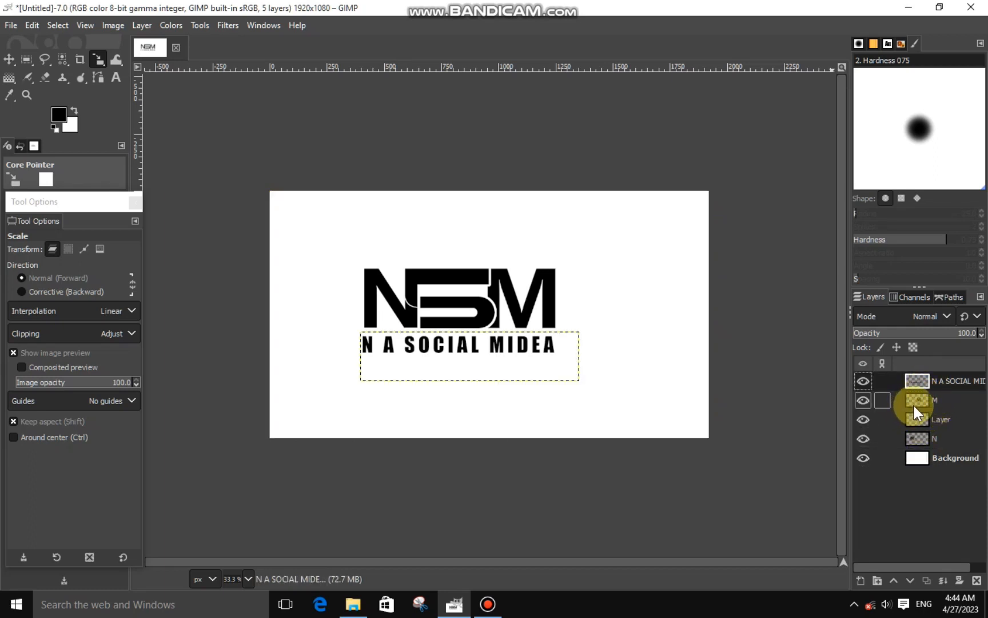
pyautogui.click(884, 438)
pyautogui.click(864, 438)
pyautogui.click(864, 439)
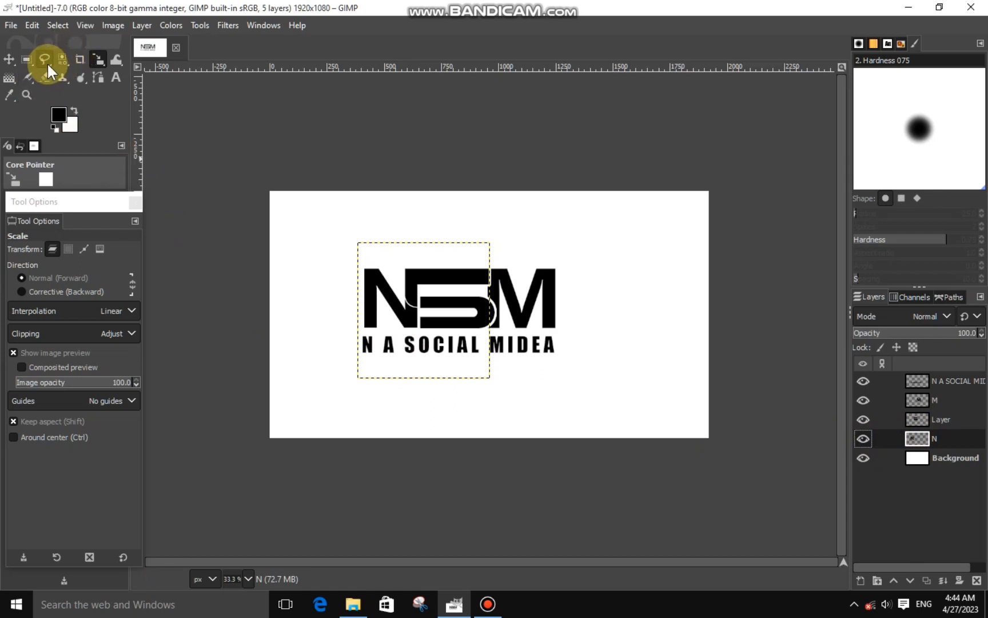
pyautogui.click(62, 60)
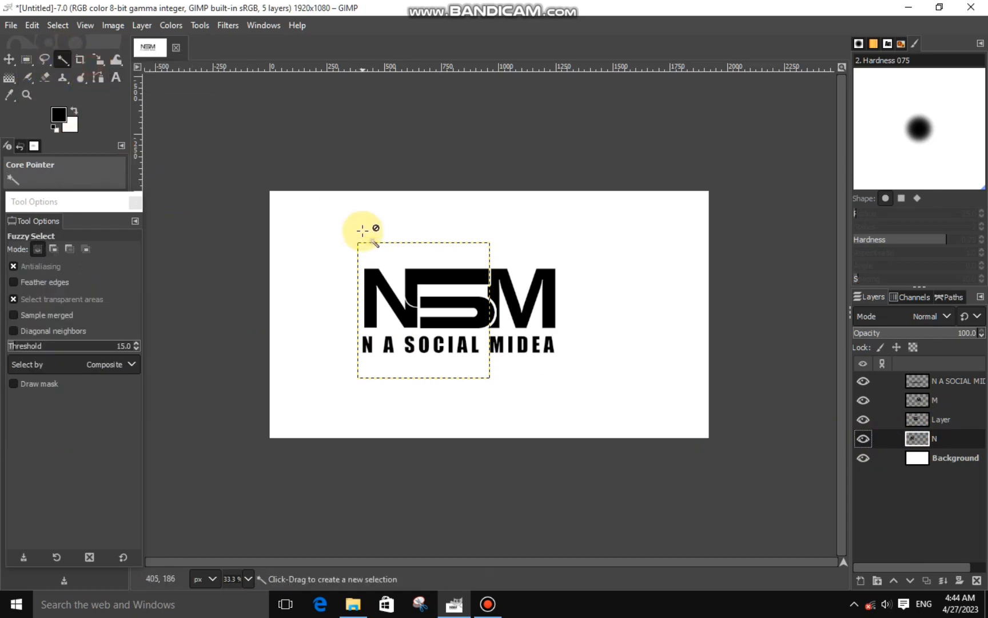
pyautogui.scroll(2, 374, 260)
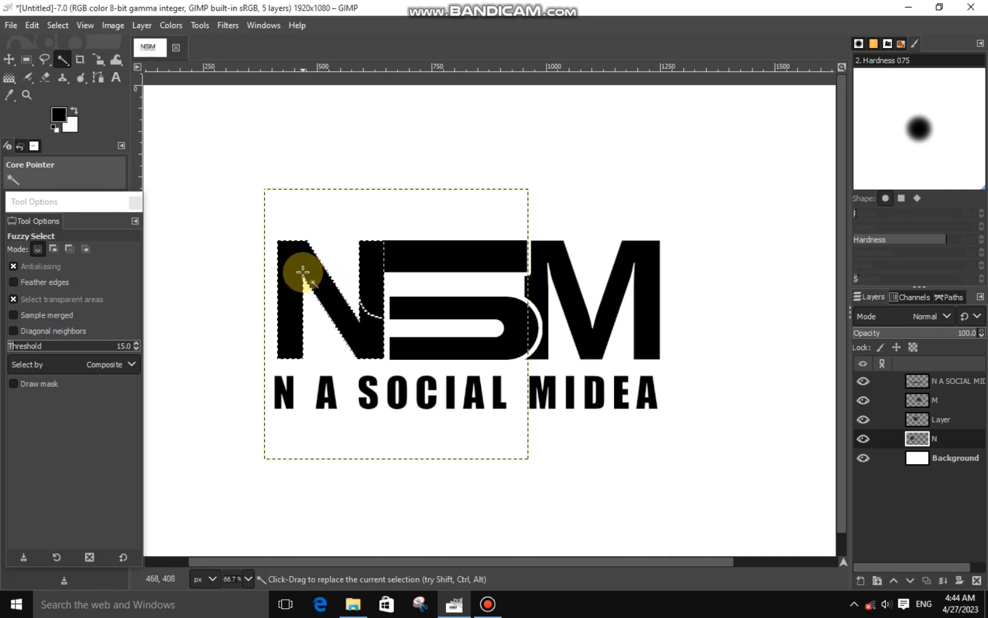
pyautogui.hotkey('ctrl', 'shift', 'a')
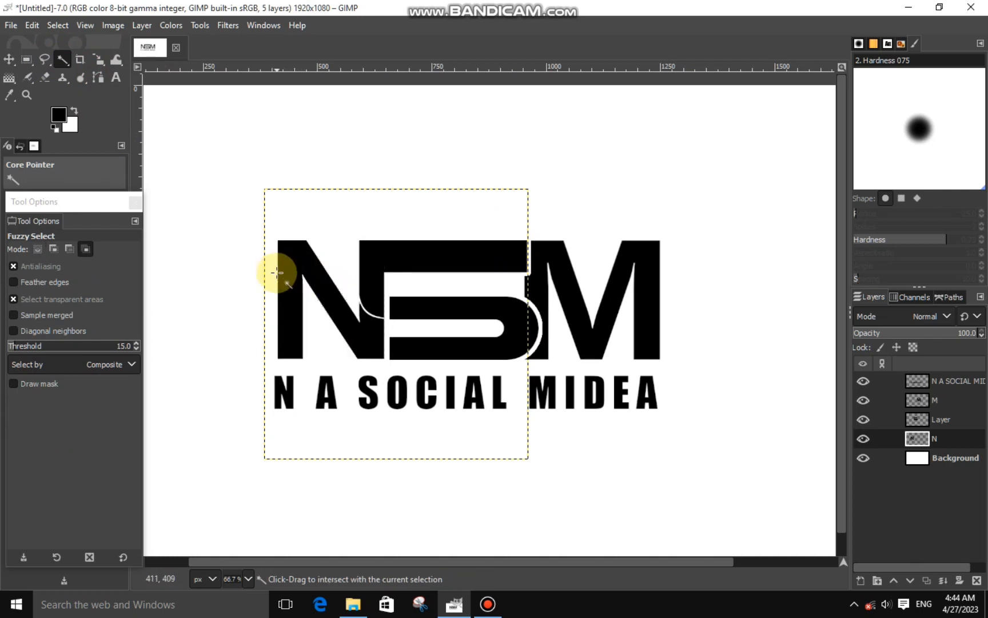
# - Erase the leftover black tip where the curved cut meets the N's inner edge, using a size 2 eraser
pyautogui.click(42, 76)
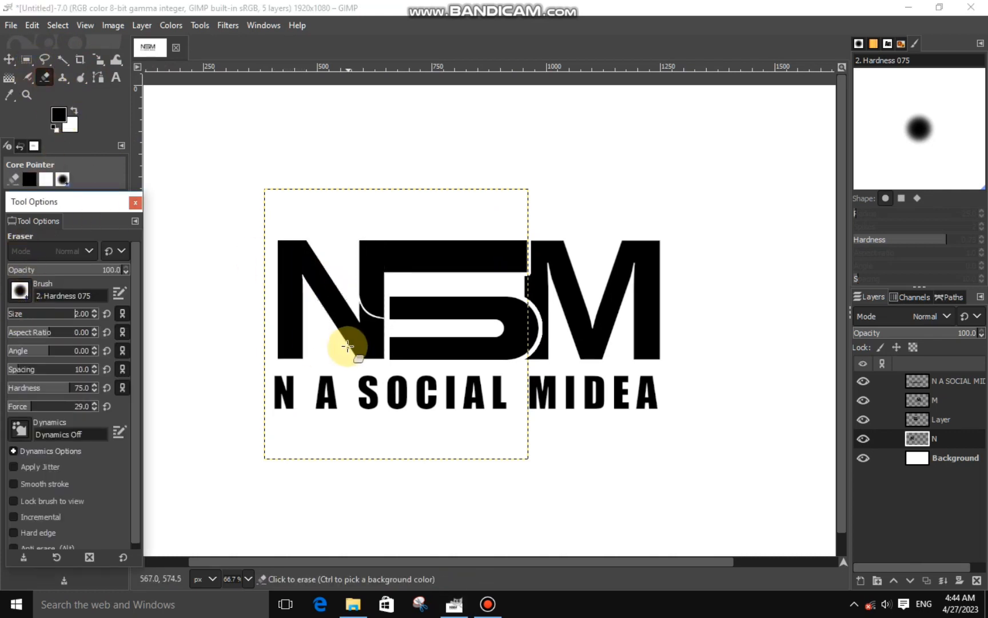
pyautogui.scroll(5, 378, 315)
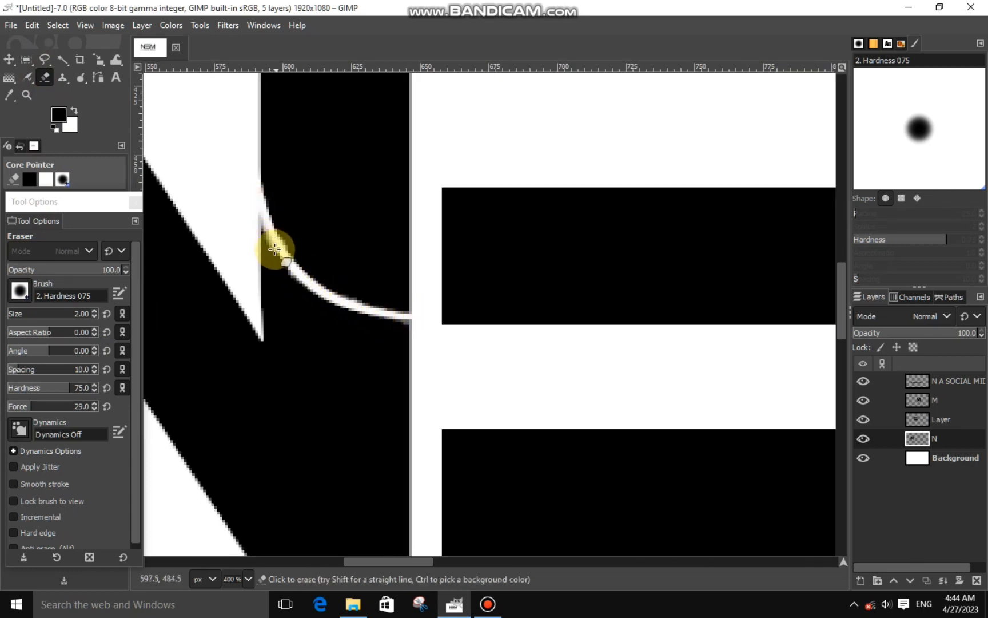
pyautogui.scroll(3, 250, 235)
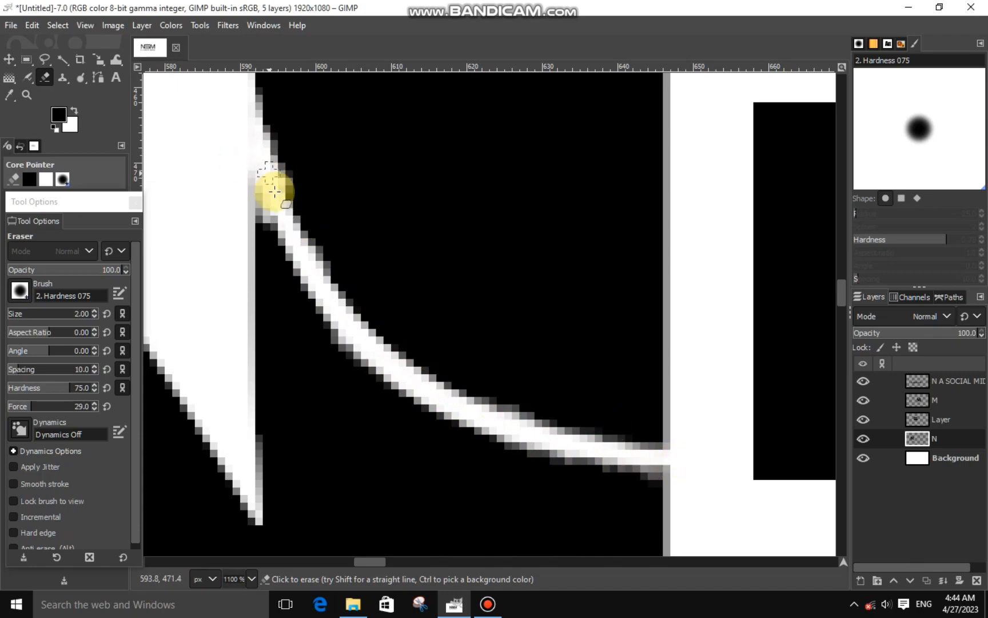
pyautogui.scroll(-7, 342, 253)
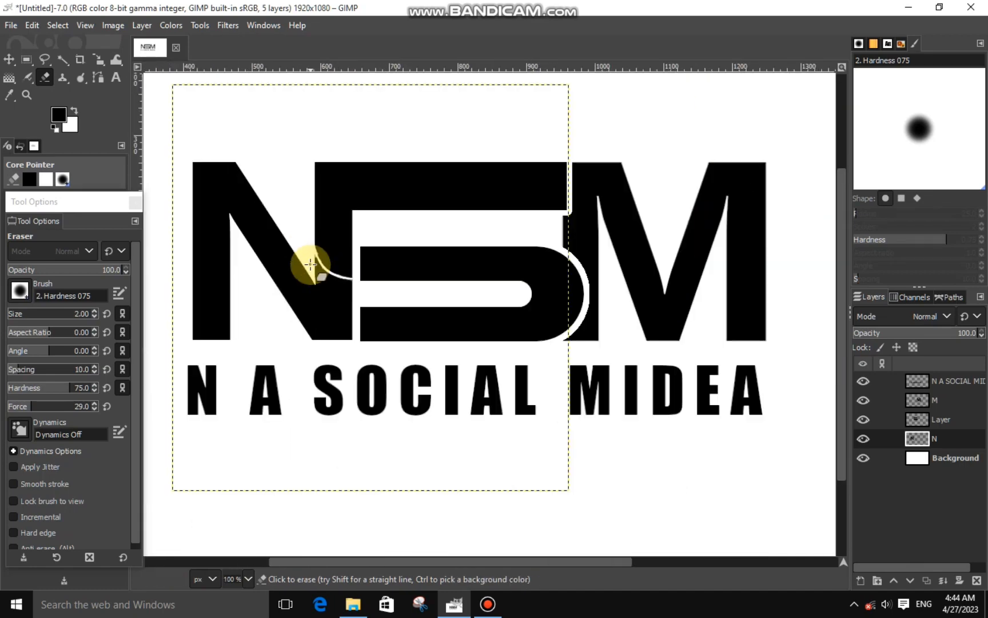
pyautogui.scroll(-1, 311, 263)
pyautogui.click(62, 59)
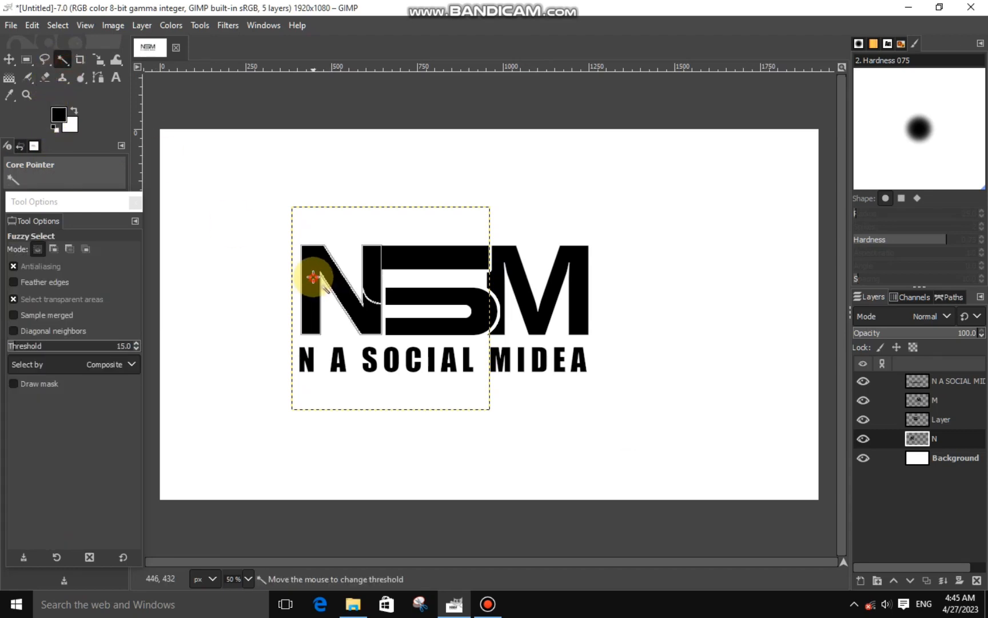
pyautogui.click(309, 303)
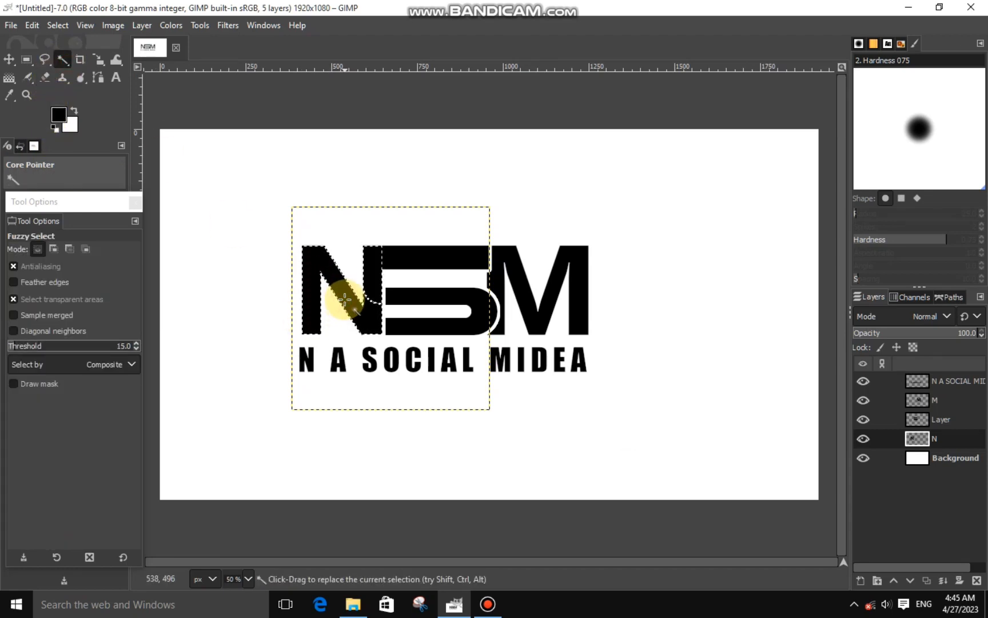
pyautogui.scroll(5, 344, 299)
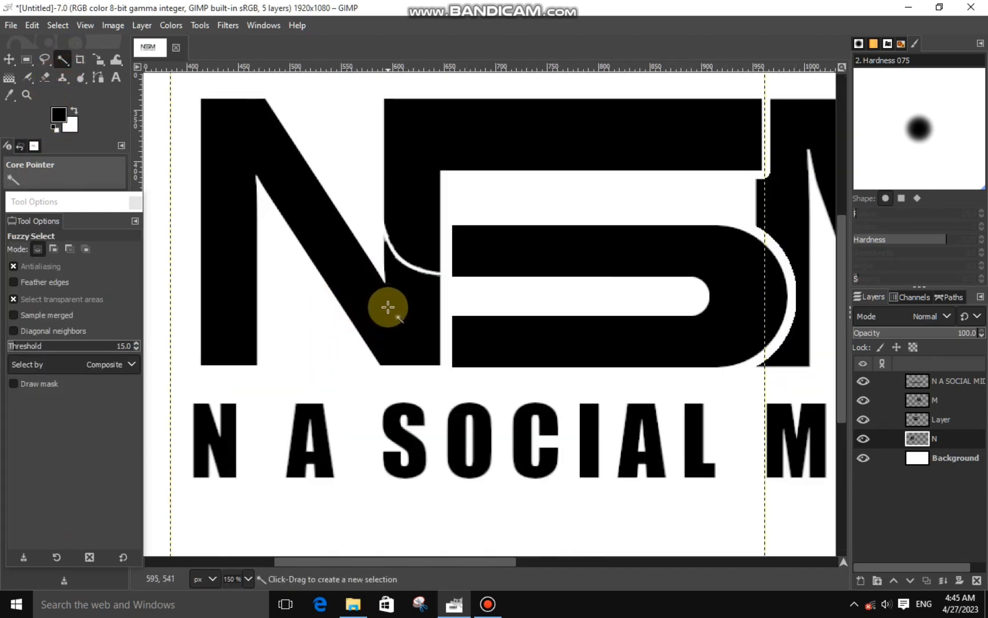
# - Draw a two-anchor path along the white curved cut between the N and the S, bending it to follow the cut
pyautogui.scroll(1, 389, 304)
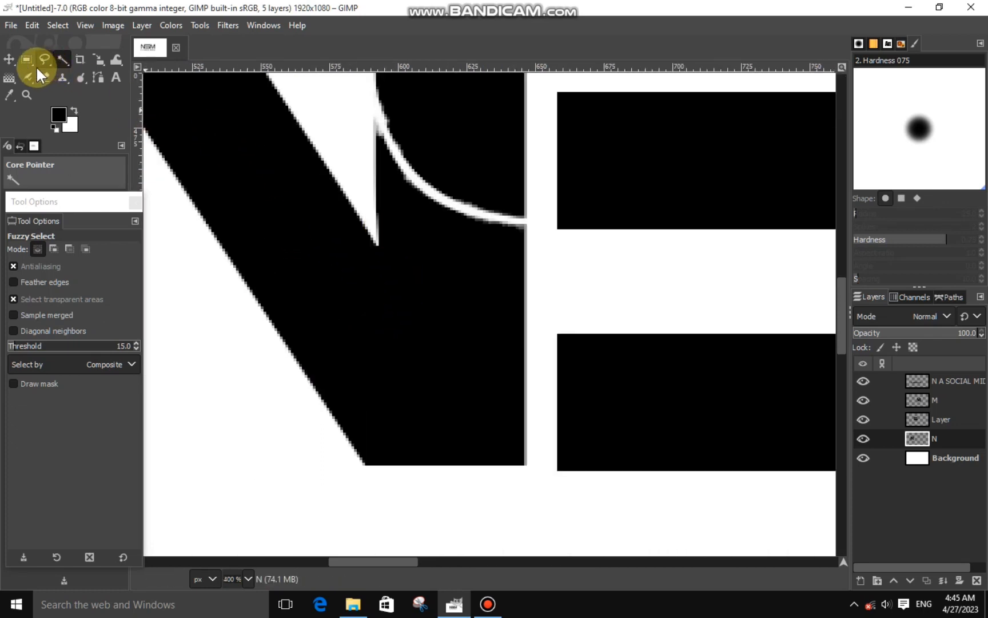
pyautogui.click(99, 78)
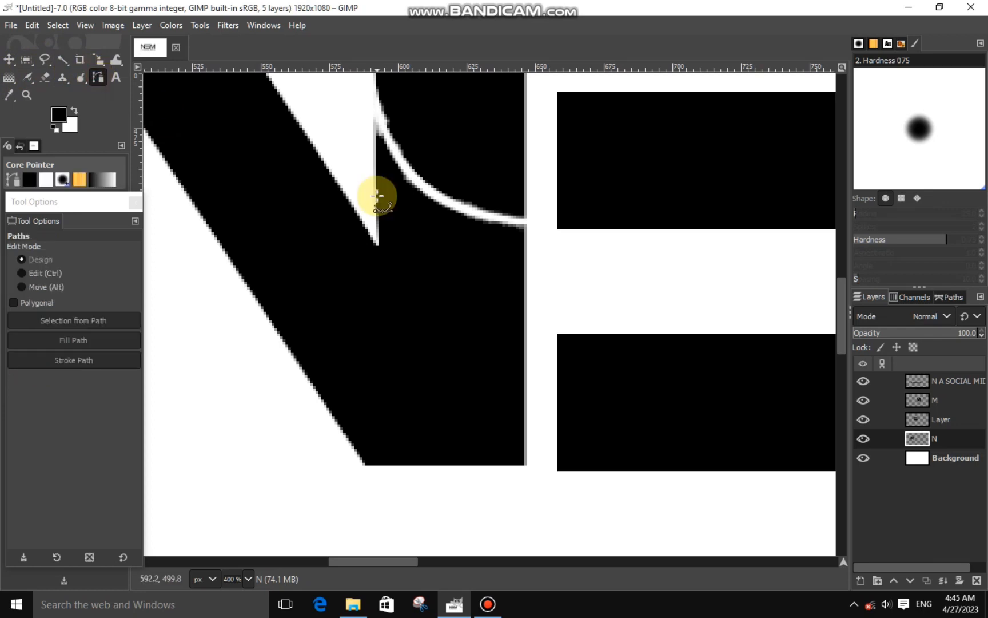
pyautogui.scroll(1, 391, 141)
pyautogui.click(362, 92)
pyautogui.click(598, 256)
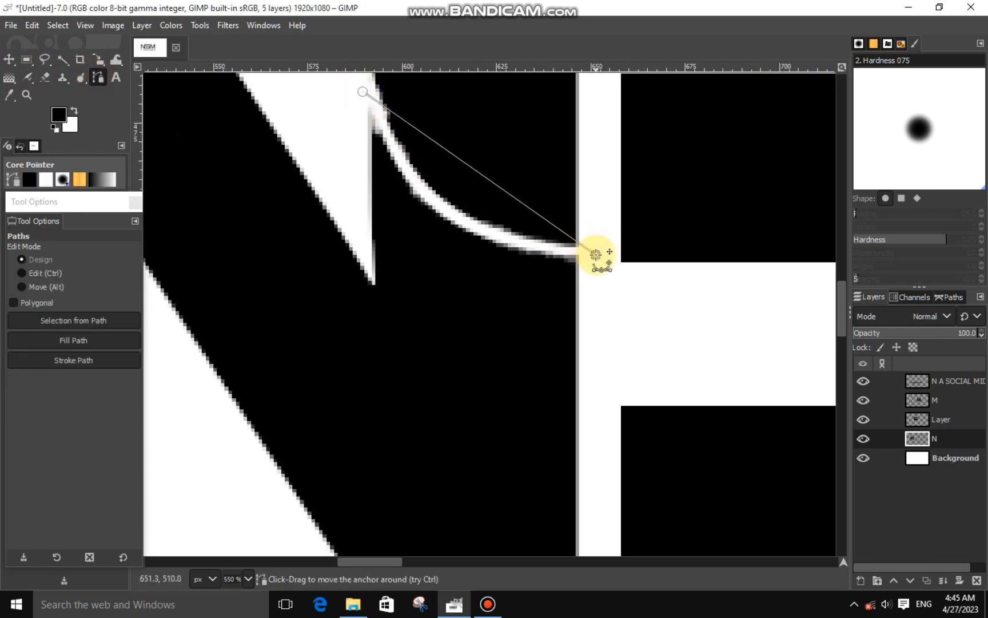
pyautogui.moveTo(459, 167); pyautogui.dragTo(460, 198)
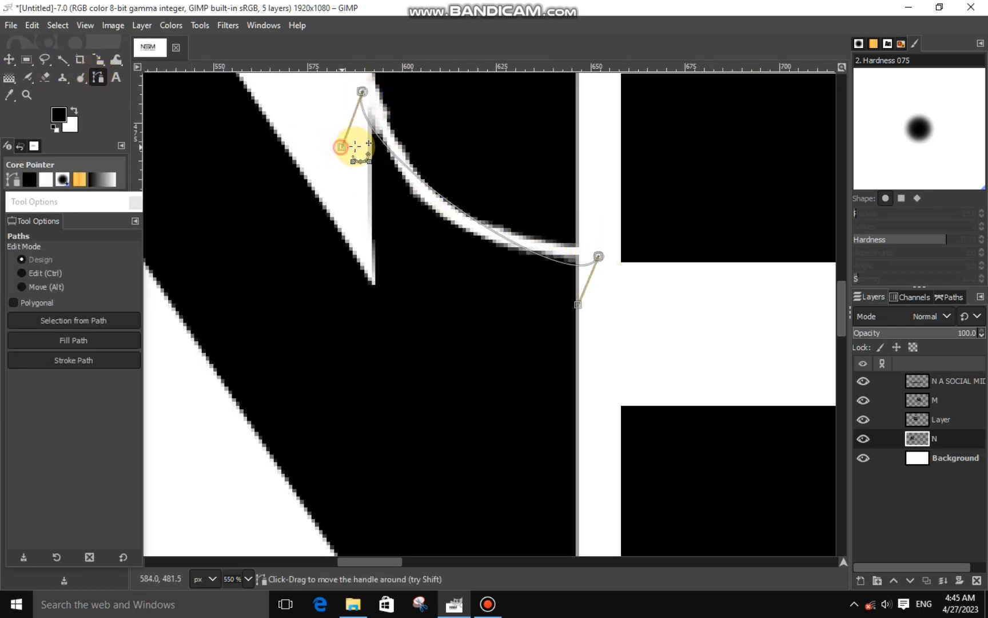
pyautogui.moveTo(343, 148); pyautogui.dragTo(404, 216)
pyautogui.moveTo(577, 302); pyautogui.dragTo(509, 239)
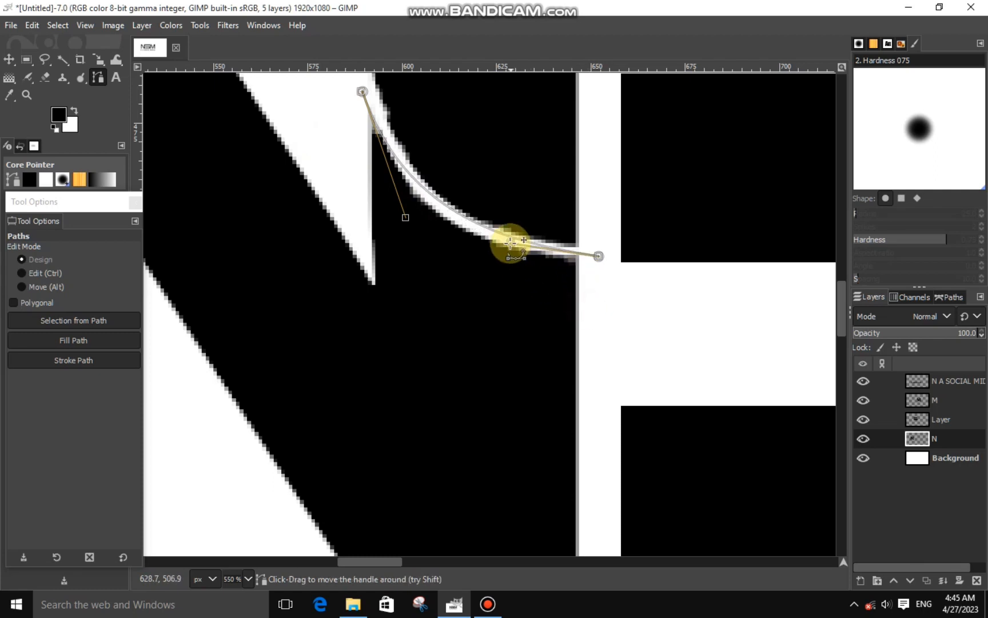
# - Nudge the path's upper end so the curve sits inside the white cut, undoing the stray anchors
pyautogui.click(523, 263)
pyautogui.hotkey('ctrl', 'z')
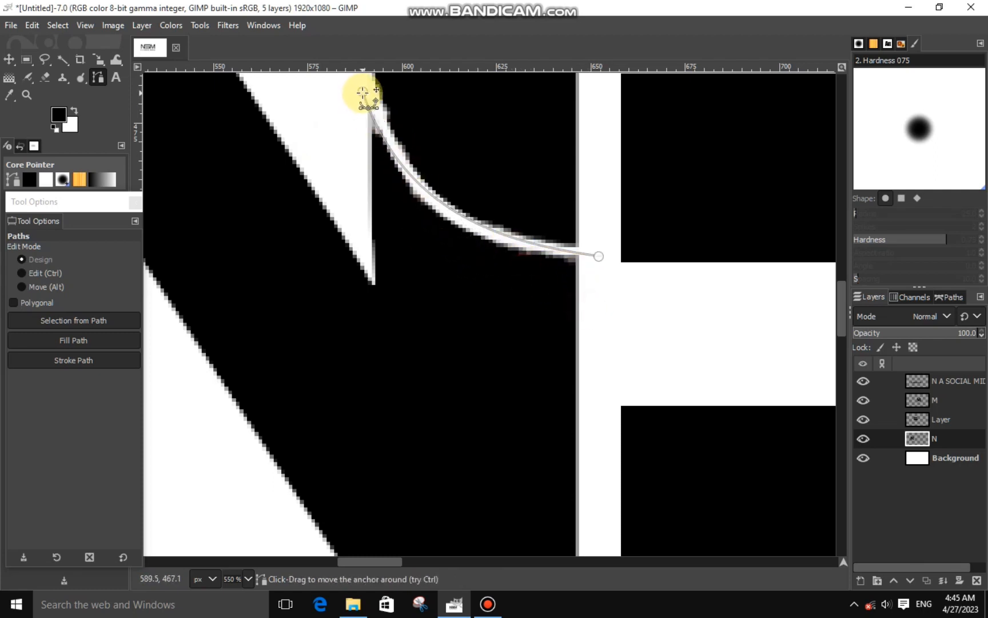
pyautogui.moveTo(362, 92); pyautogui.dragTo(414, 233)
pyautogui.click(340, 202)
pyautogui.hotkey('ctrl', 'z')
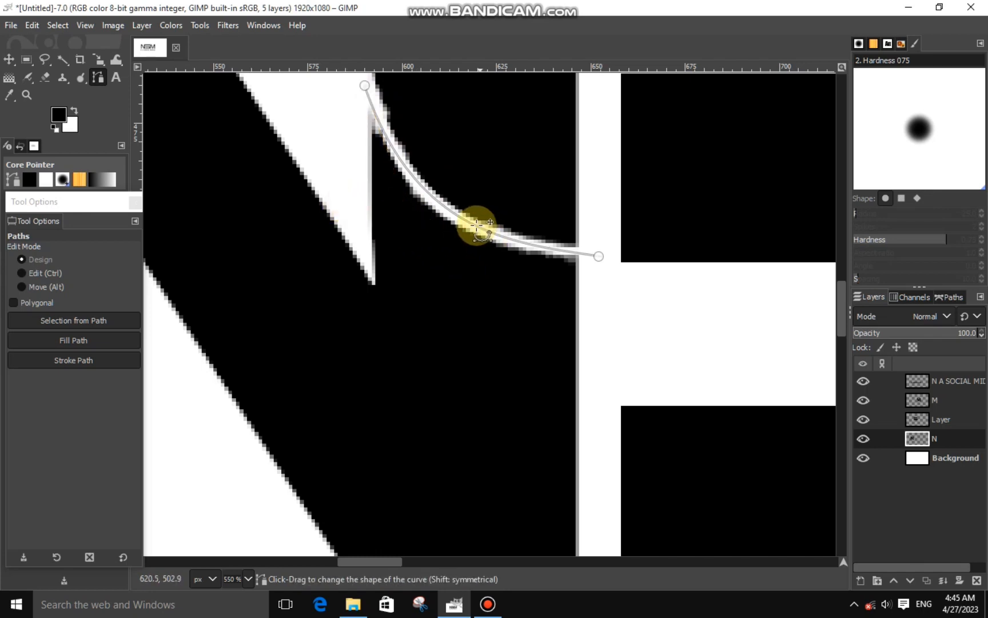
# - Extend the path from the curve around the outside of the N, close it and convert it to a selection
pyautogui.scroll(-2, 476, 228)
pyautogui.scroll(-5, 478, 227)
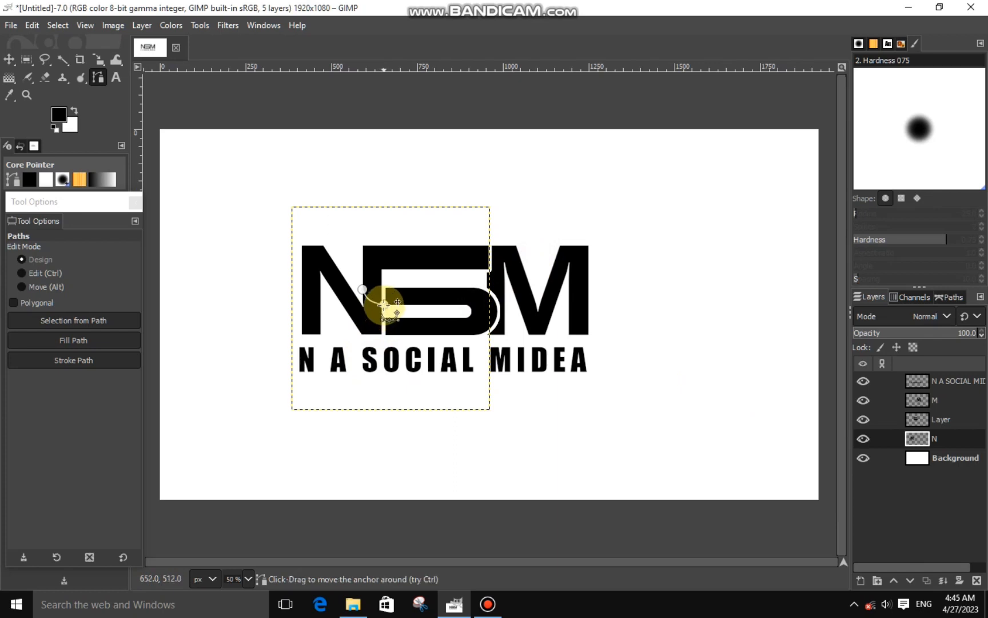
pyautogui.click(383, 303)
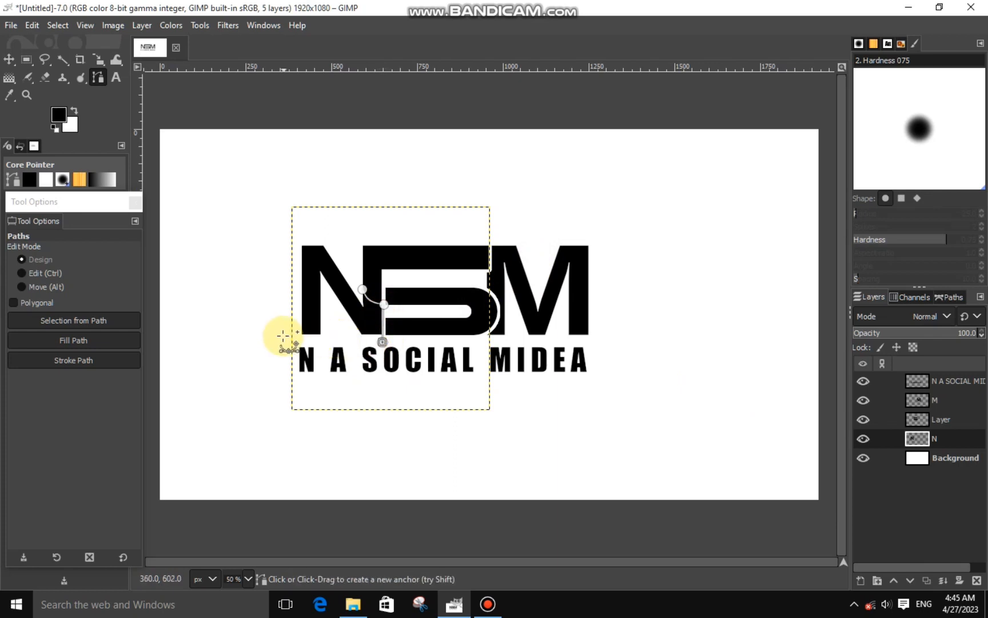
pyautogui.click(288, 203)
pyautogui.click(349, 262)
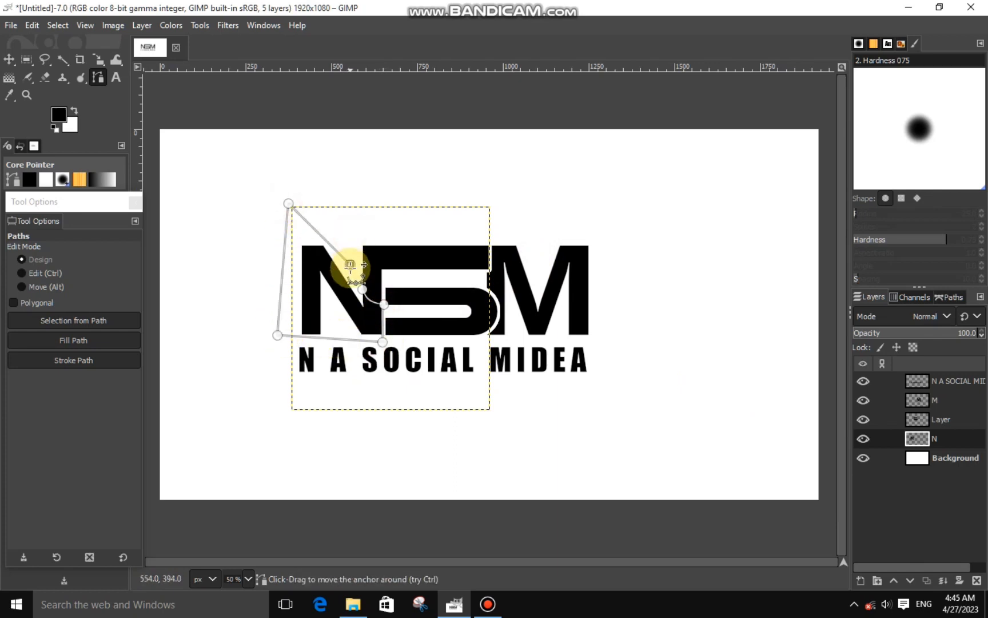
pyautogui.moveTo(353, 278); pyautogui.dragTo(362, 289)
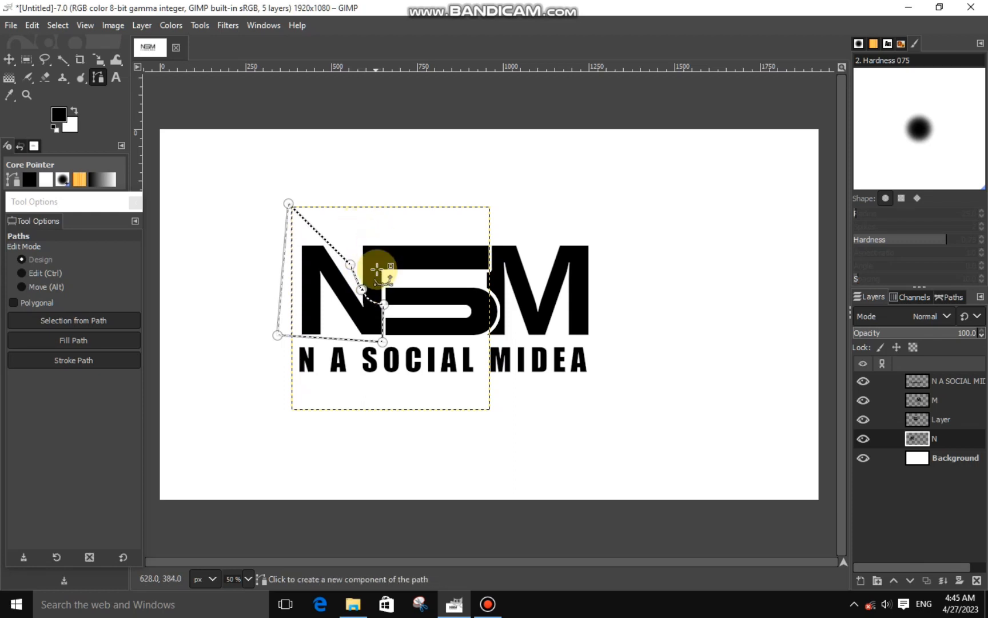
pyautogui.hotkey('shift', 'v')
# - Cut the selected N shape, paste it back in place as its own new layer, and check that layer's visibility
pyautogui.rightClick(570, 349)
pyautogui.moveTo(652, 387)
pyautogui.click(682, 224)
pyautogui.rightClick(586, 323)
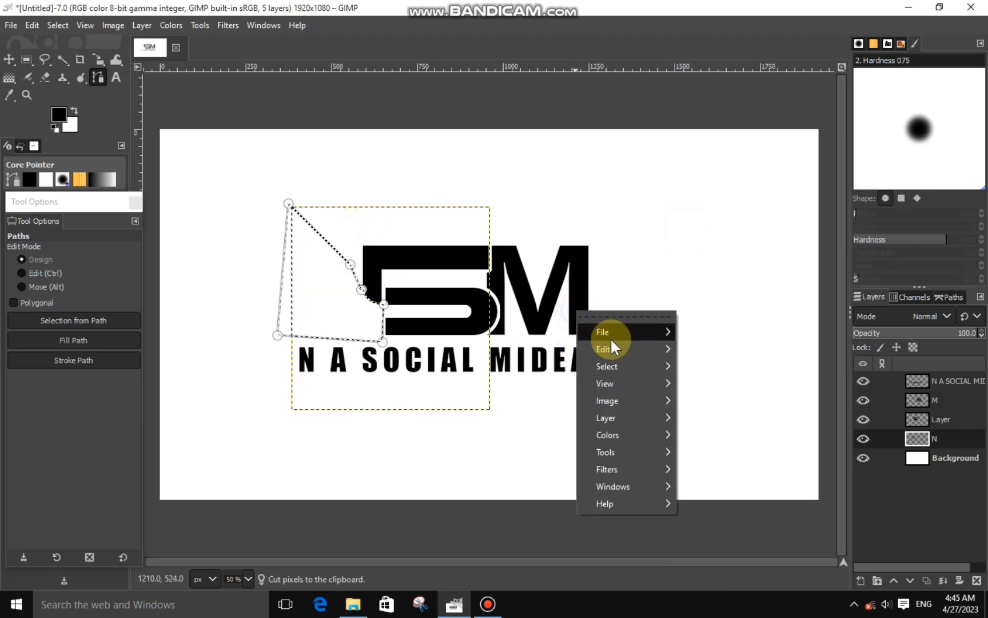
pyautogui.moveTo(614, 345)
pyautogui.click(698, 276)
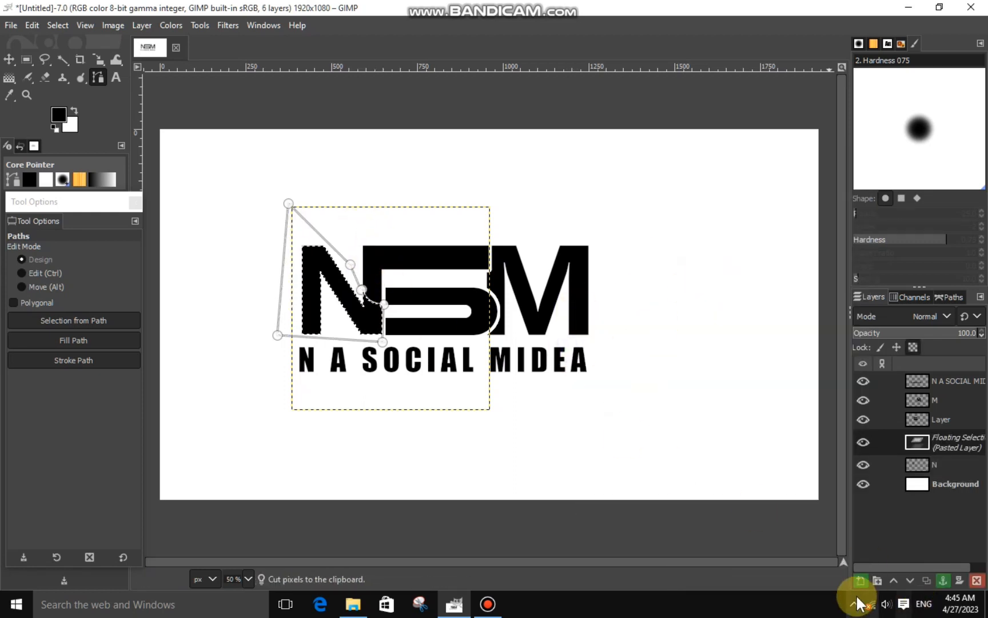
pyautogui.click(860, 581)
pyautogui.click(9, 59)
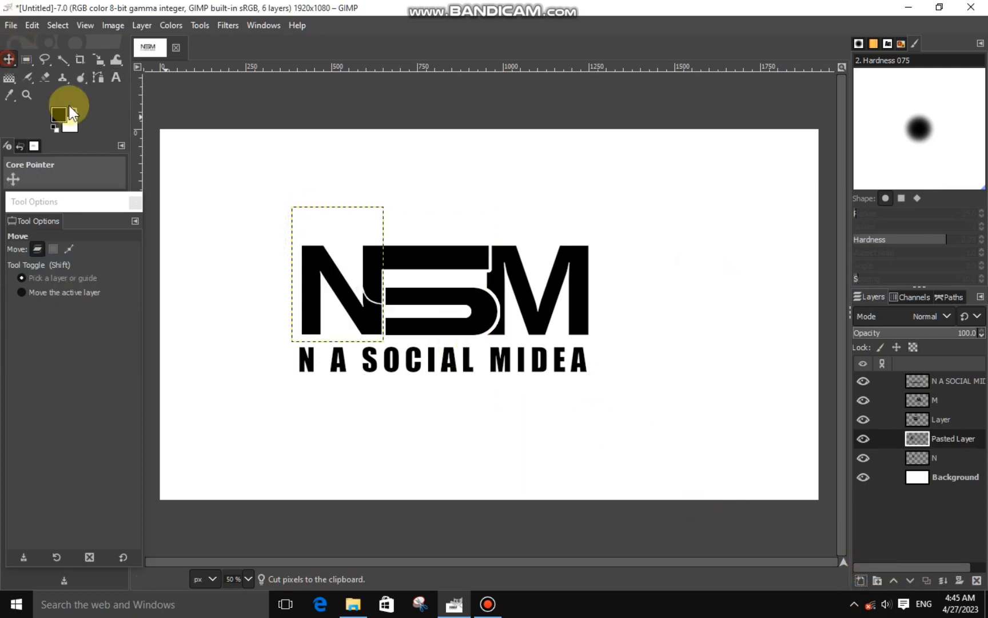
pyautogui.click(861, 438)
pyautogui.click(863, 440)
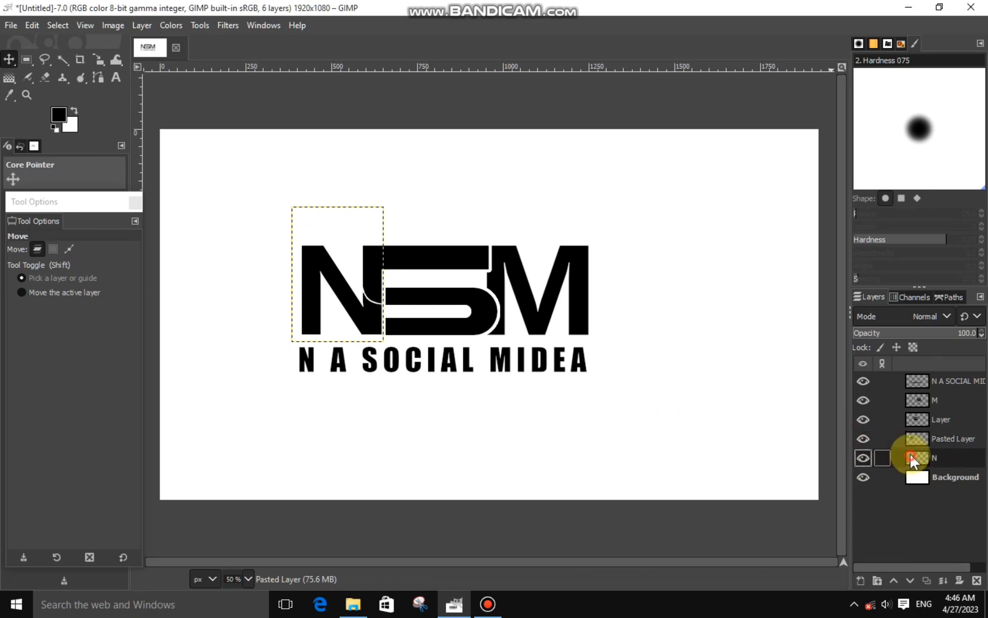
# - Move the leftover N layer above the pasted layer and merge the S shape's layer down into it
pyautogui.moveTo(912, 458); pyautogui.dragTo(912, 432)
pyautogui.click(914, 419)
pyautogui.rightClick(914, 418)
pyautogui.click(813, 178)
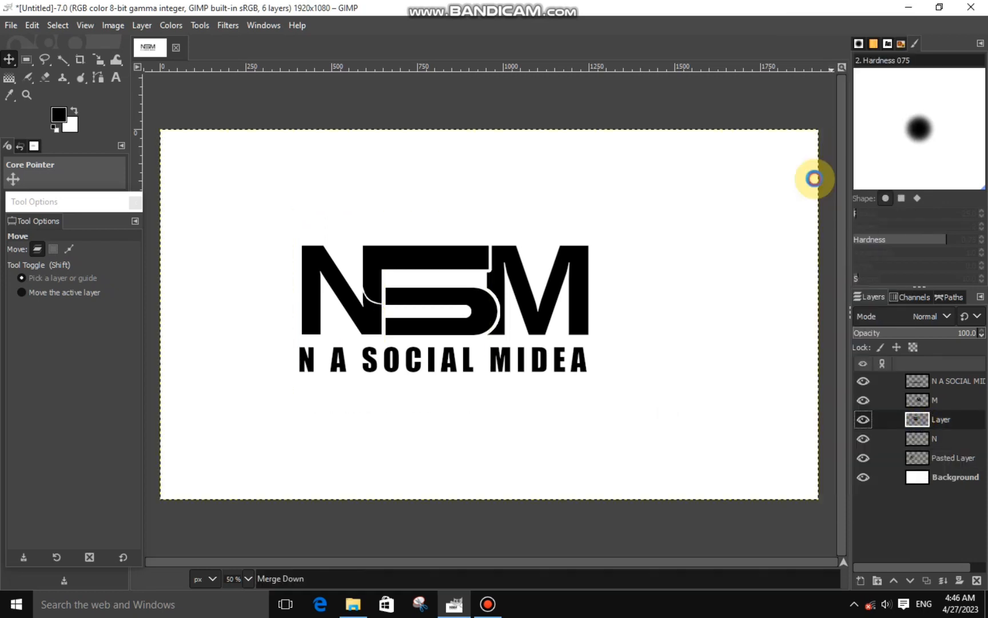
pyautogui.click(862, 419)
pyautogui.click(862, 419)
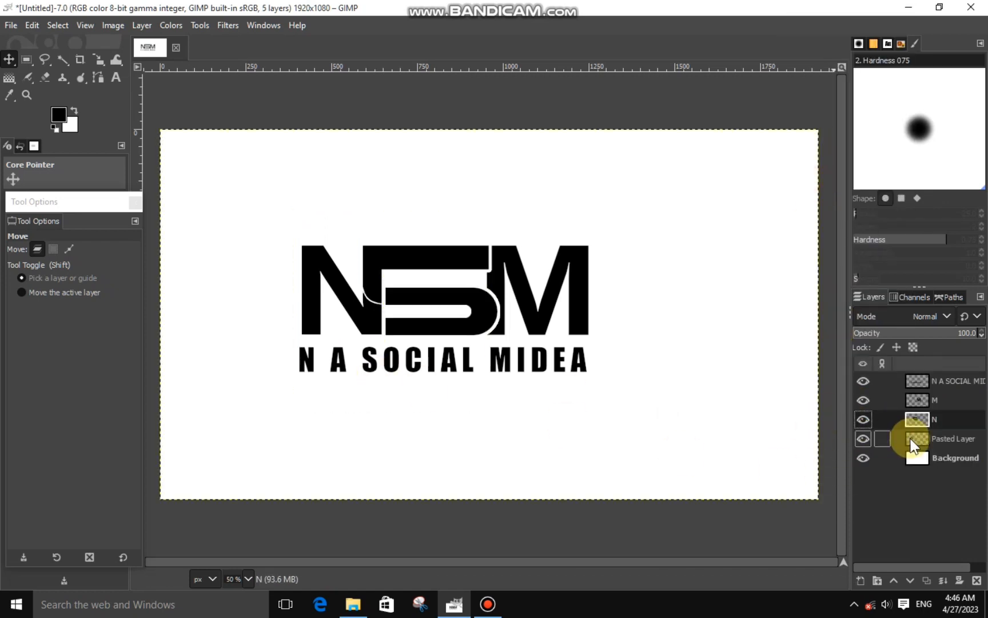
# - Select the black N shape on the pasted layer with the Select by Color tool
pyautogui.click(912, 440)
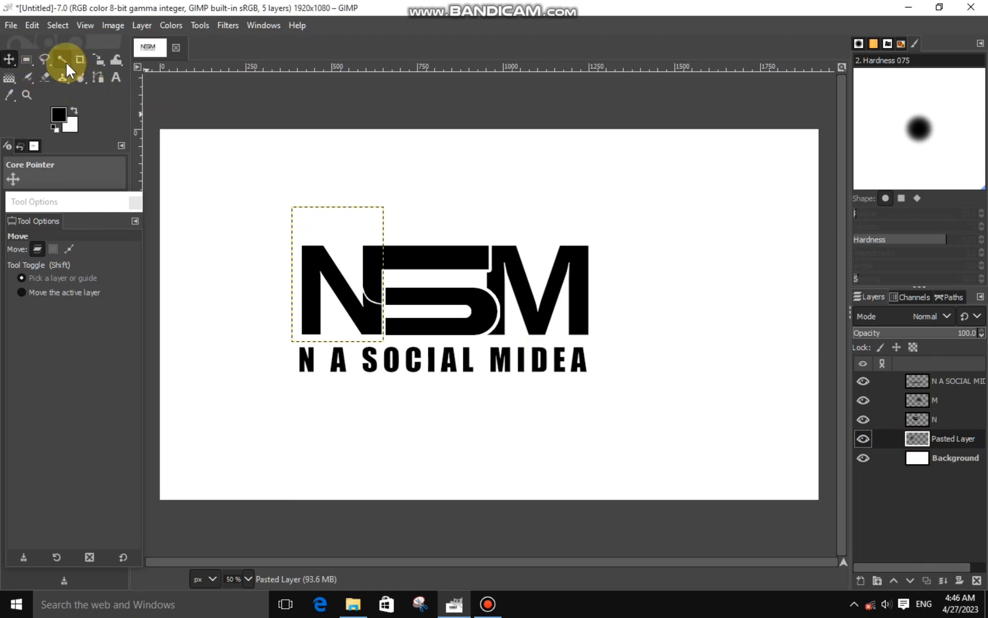
pyautogui.click(67, 70)
pyautogui.click(99, 78)
pyautogui.click(309, 276)
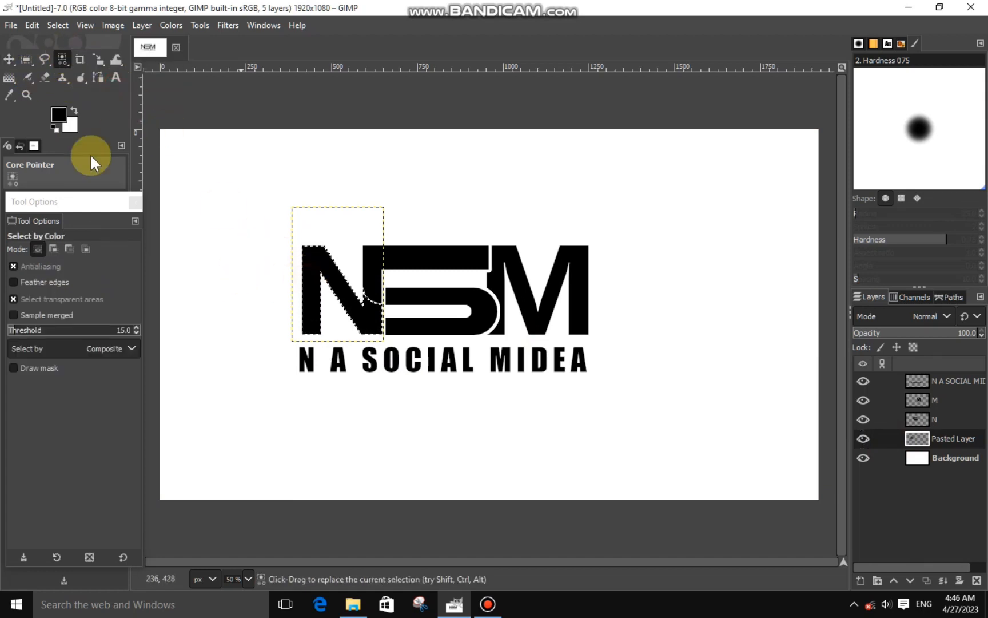
# - Set the foreground color to dark green and fill the selected N with it
pyautogui.click(58, 114)
pyautogui.click(129, 155)
pyautogui.click(106, 117)
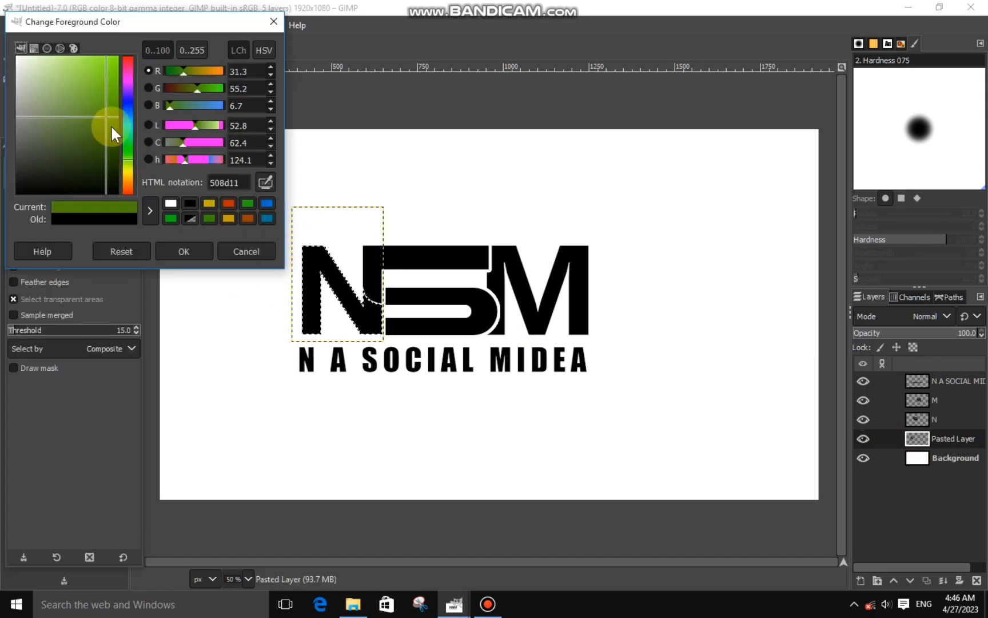
pyautogui.click(129, 150)
pyautogui.click(107, 125)
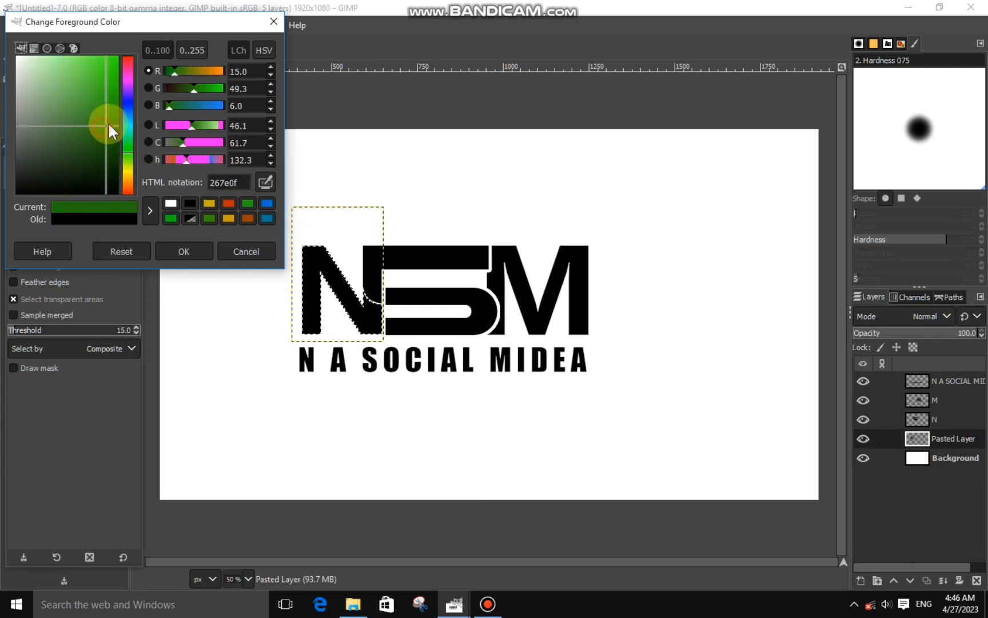
pyautogui.click(184, 251)
pyautogui.rightClick(288, 272)
pyautogui.moveTo(318, 312)
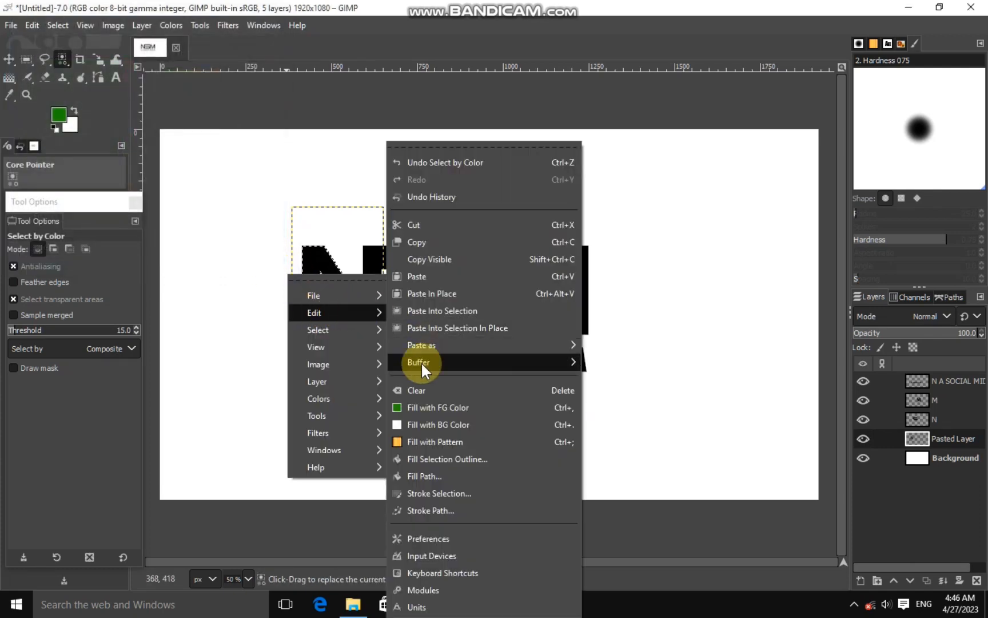
pyautogui.click(427, 405)
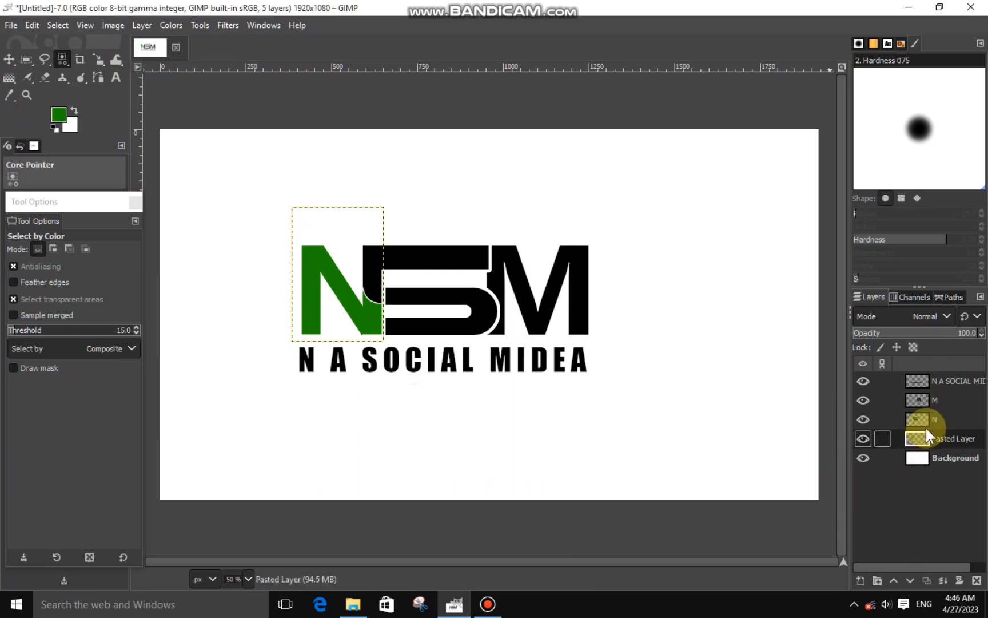
# - Make the layer holding the joined S active and select its black area by color
pyautogui.click(892, 417)
pyautogui.click(864, 419)
pyautogui.click(863, 420)
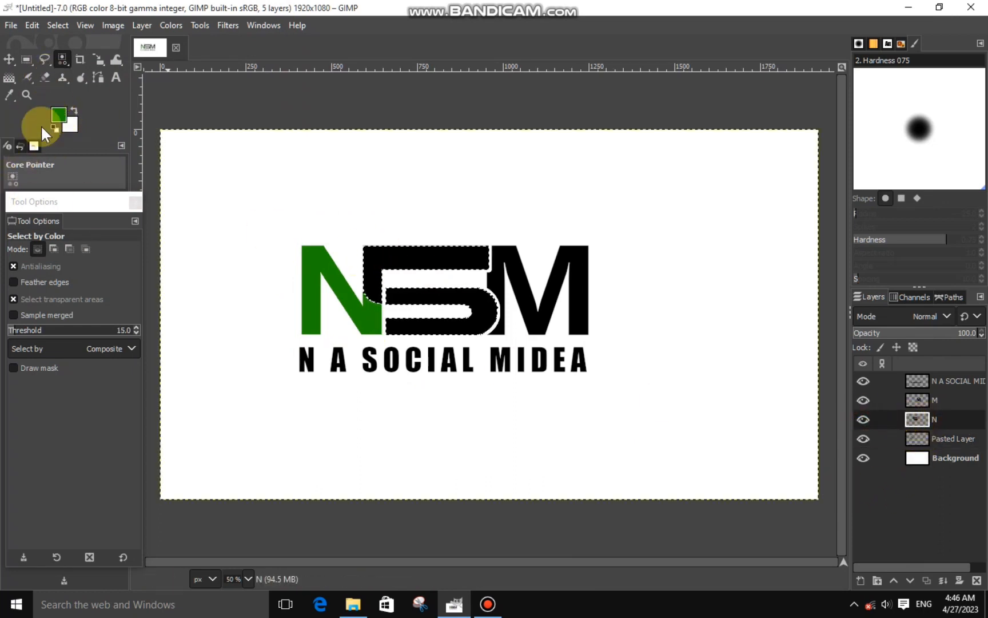
# - Set the foreground color to dark orange and fill the selected S shape with it
pyautogui.click(59, 114)
pyautogui.click(130, 181)
pyautogui.click(117, 93)
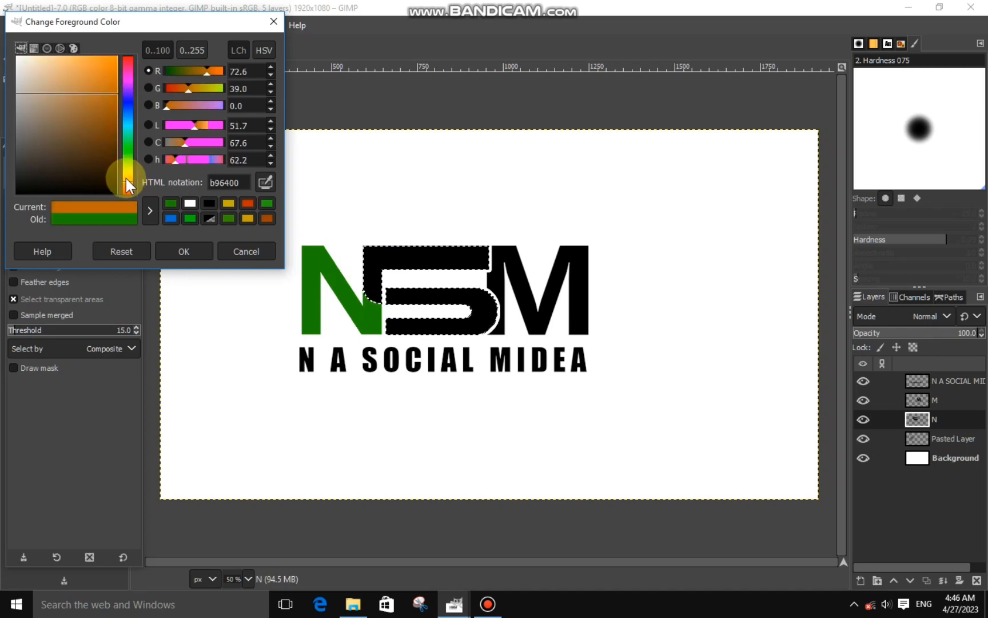
pyautogui.click(127, 189)
pyautogui.moveTo(111, 96); pyautogui.dragTo(121, 98)
pyautogui.click(183, 251)
pyautogui.rightClick(388, 277)
pyautogui.moveTo(403, 314)
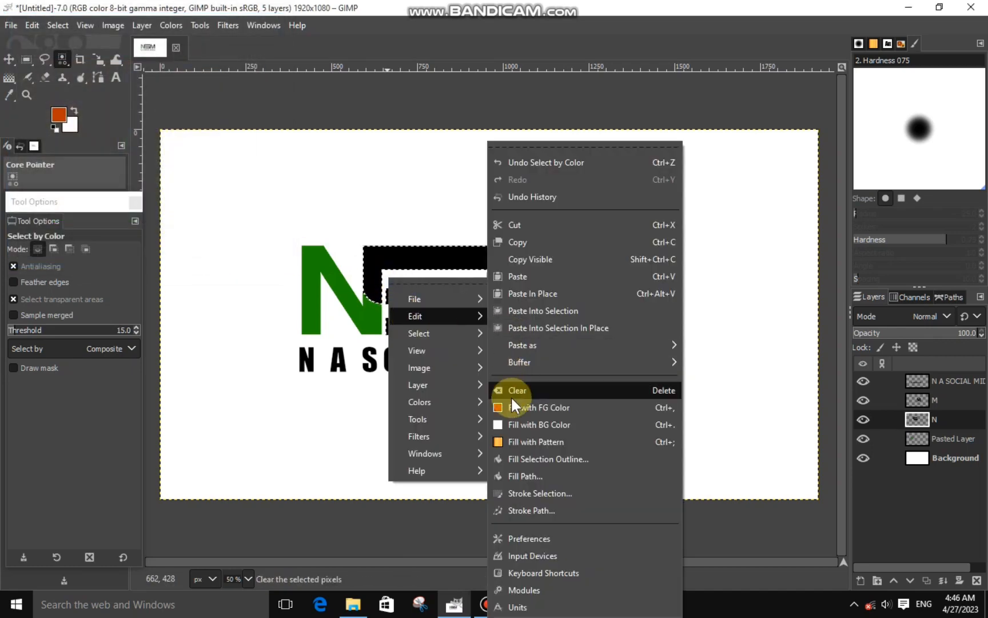
pyautogui.click(515, 408)
# - Make the M layer active and select the black M by color
pyautogui.click(915, 399)
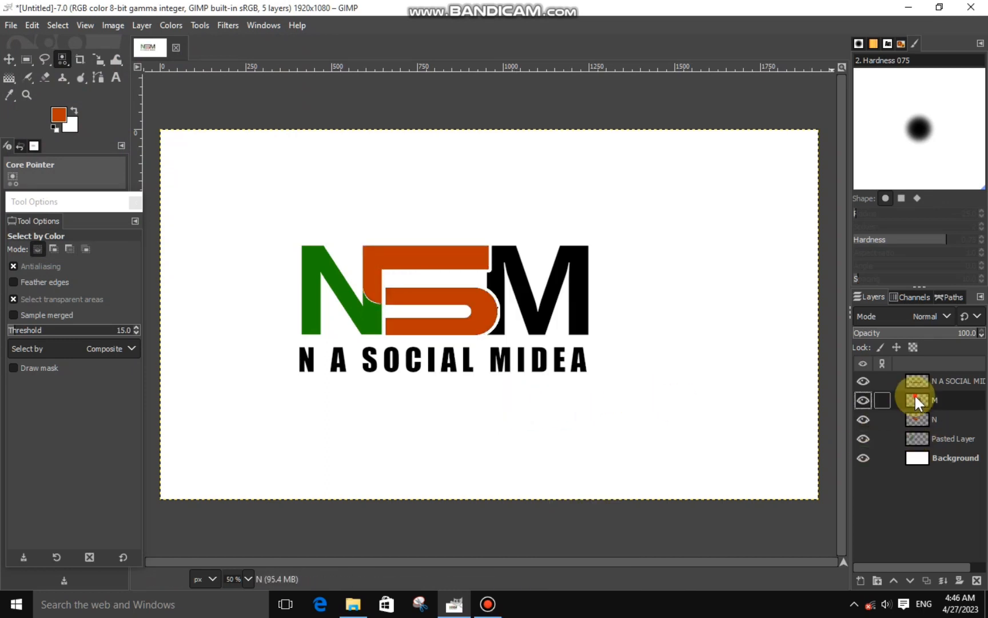
pyautogui.click(863, 400)
pyautogui.click(863, 400)
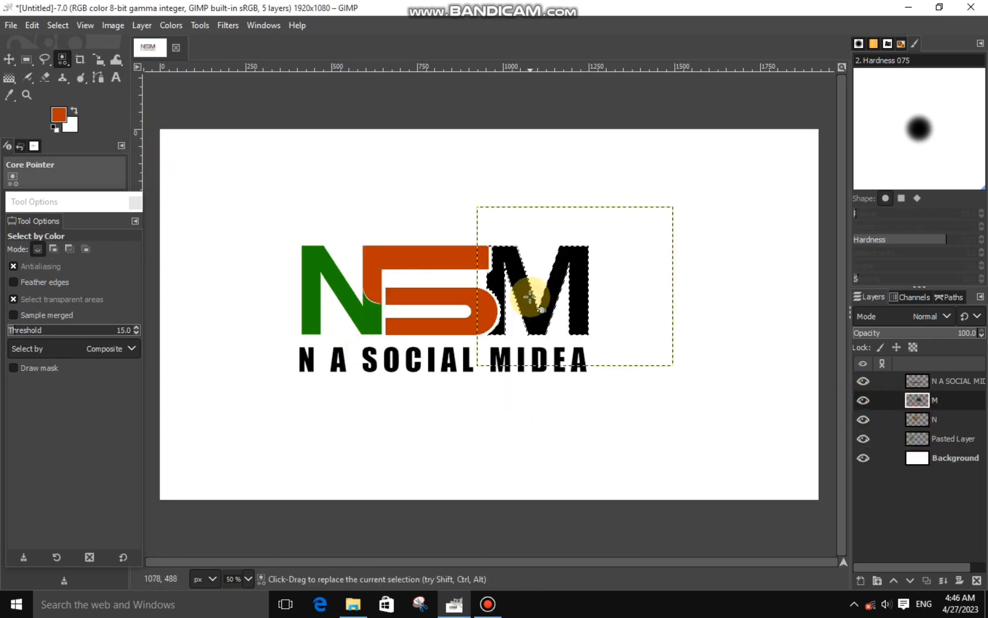
# - Set the foreground color to golden yellow and fill the selected M with it
pyautogui.click(58, 114)
pyautogui.moveTo(129, 168); pyautogui.dragTo(129, 178)
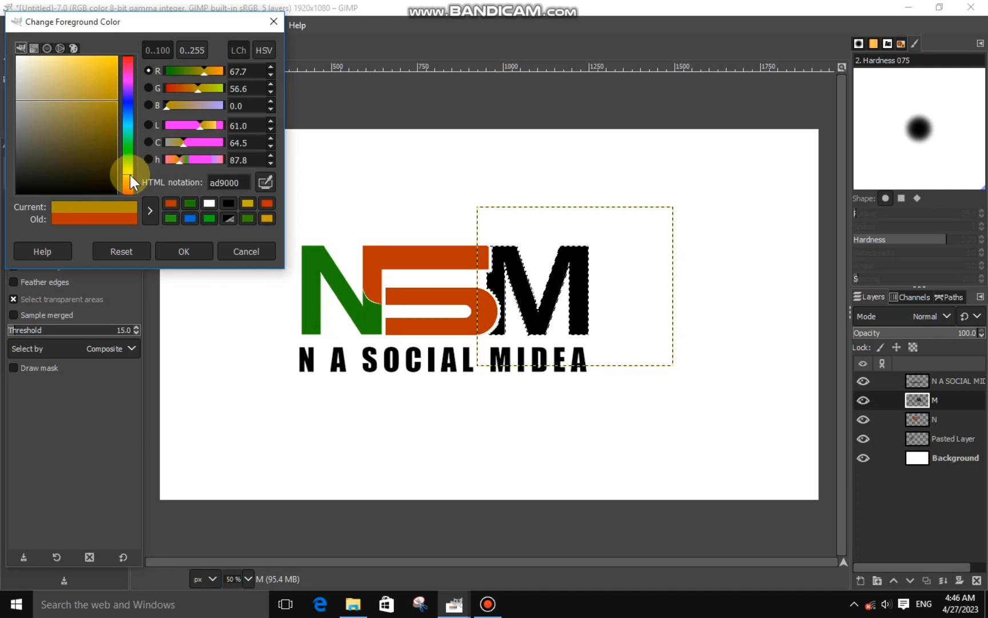
pyautogui.moveTo(106, 93); pyautogui.dragTo(117, 82)
pyautogui.click(177, 246)
pyautogui.rightClick(466, 295)
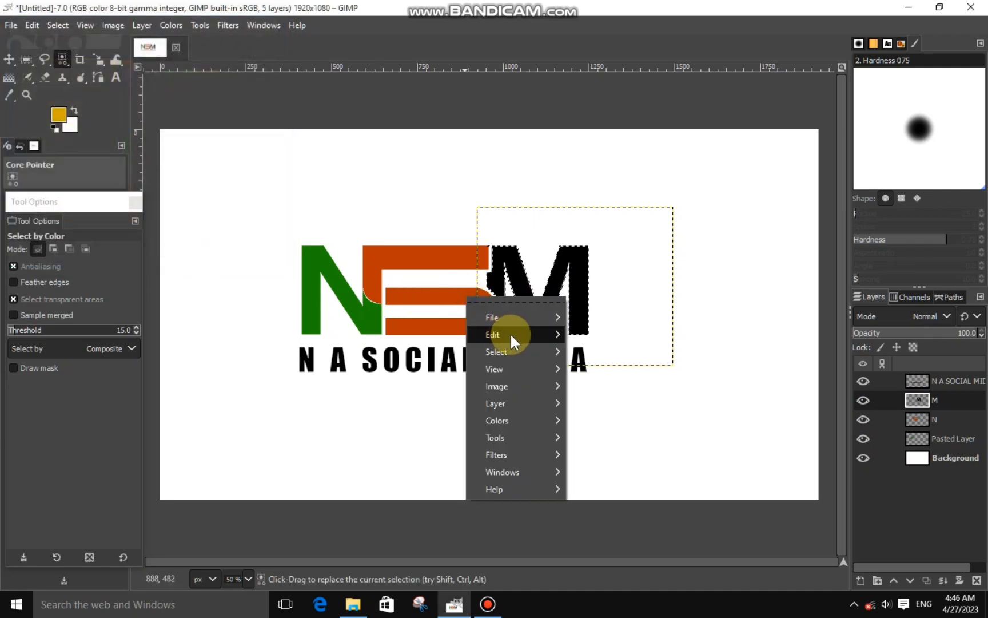
pyautogui.moveTo(510, 333)
pyautogui.click(602, 401)
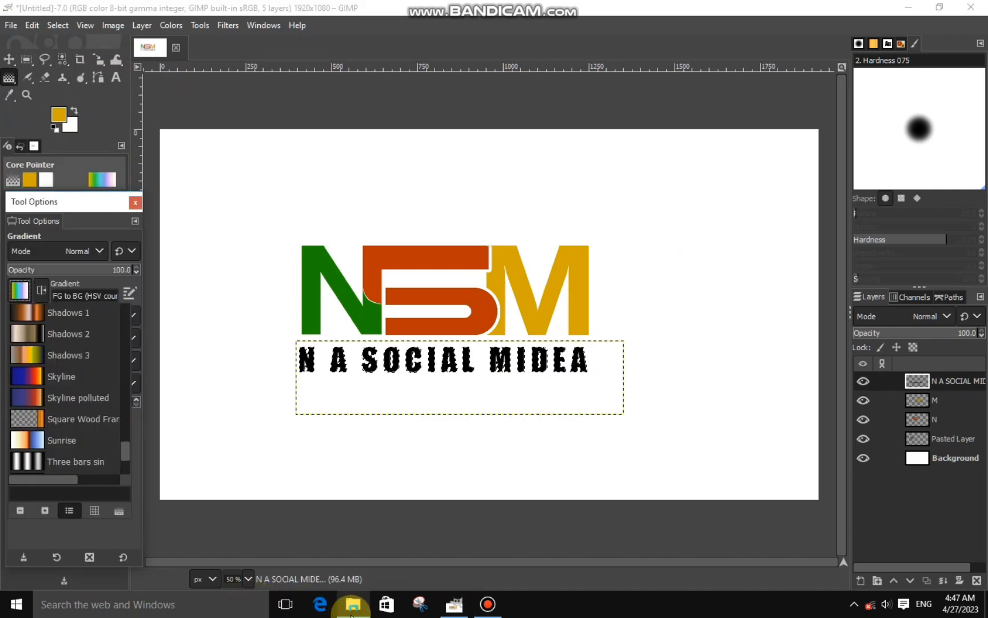
# - In File Explorer, find the brushed silver metal texture in the LOGO BACKGROUND folder and bring it into the GIMP image as a layer
pyautogui.click(353, 604)
pyautogui.moveTo(982, 321); pyautogui.dragTo(987, 395)
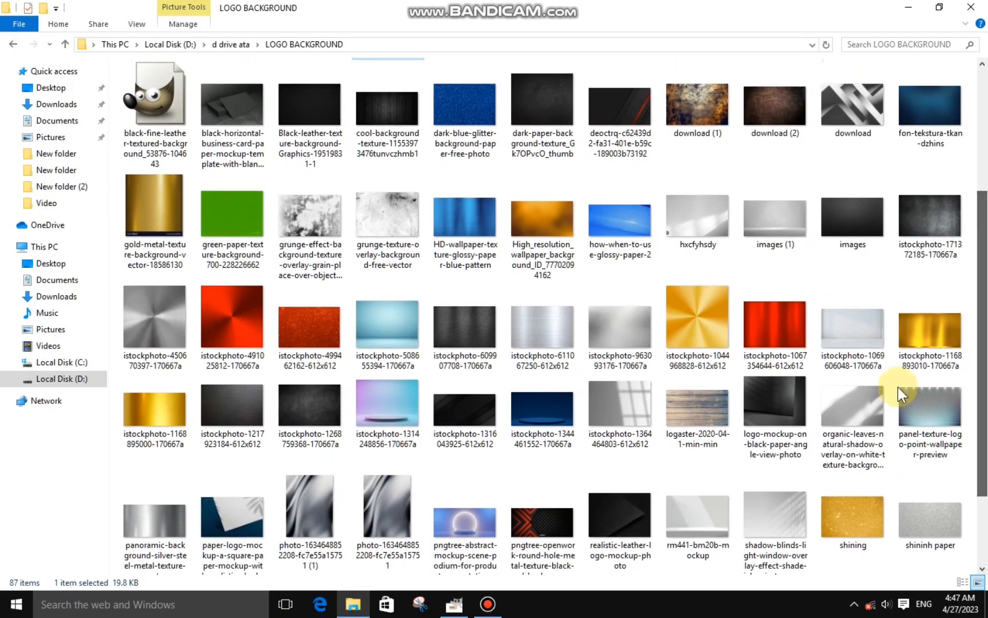
pyautogui.moveTo(567, 342); pyautogui.dragTo(273, 326)
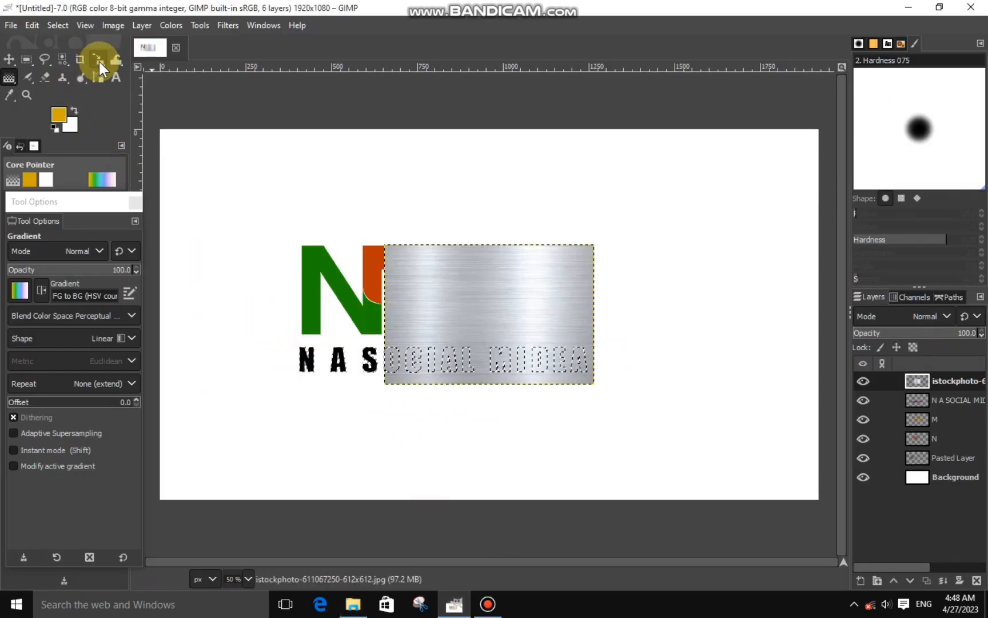
# - Clear the tagline selection and scale the metal texture proportionally to 903 × 602 px so it covers the logo's width
pyautogui.hotkey('ctrl', 'shift', 'a')
pyautogui.moveTo(328, 279); pyautogui.dragTo(213, 322)
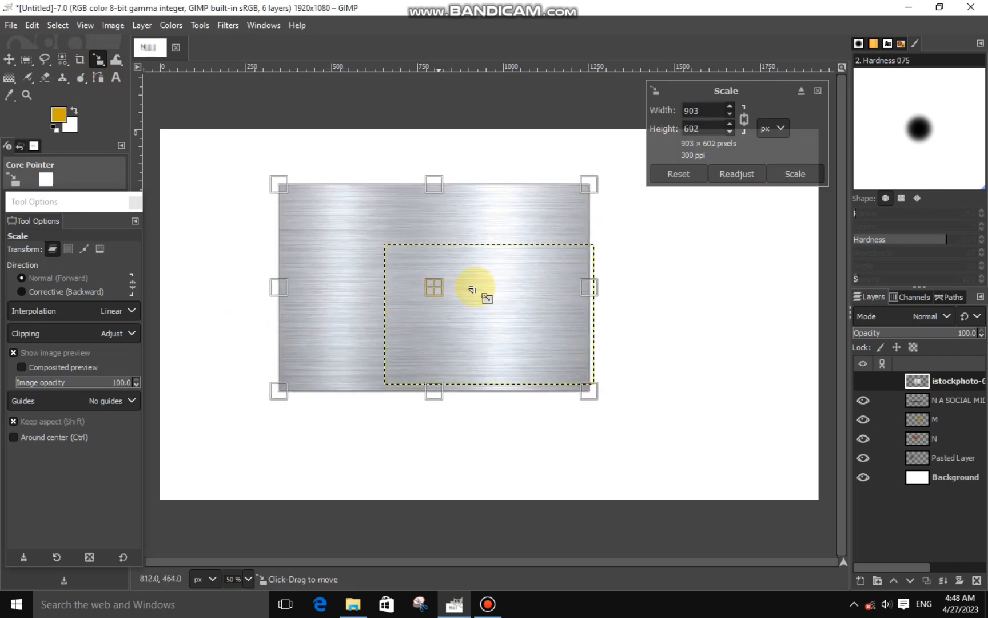
pyautogui.press('Return')
# - Select the tagline's letter shapes from the N A SOCIAL MIDEA layer's alpha
pyautogui.rightClick(916, 395)
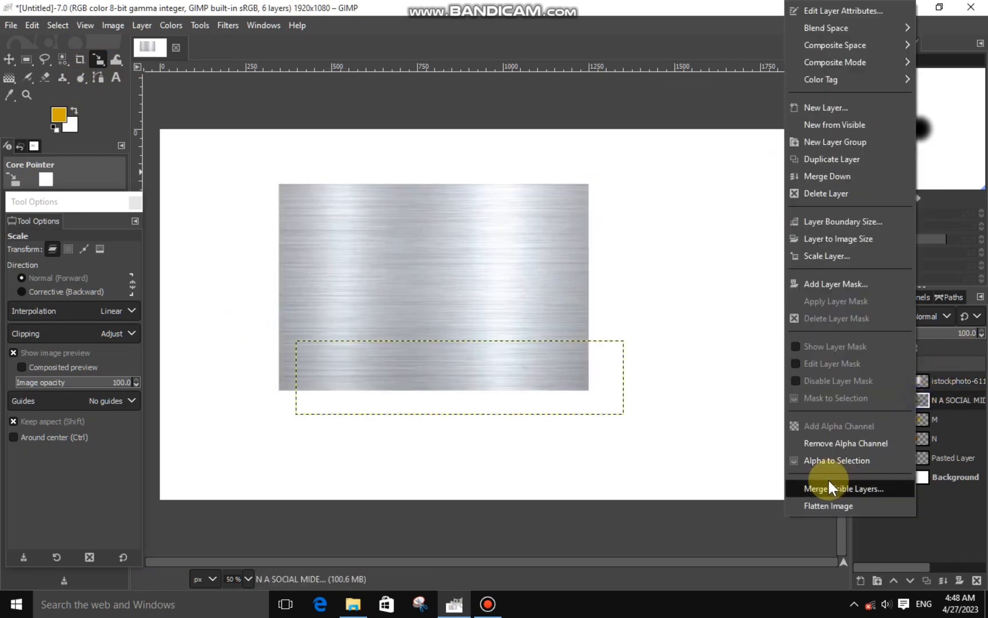
pyautogui.click(826, 459)
pyautogui.click(862, 380)
pyautogui.click(862, 380)
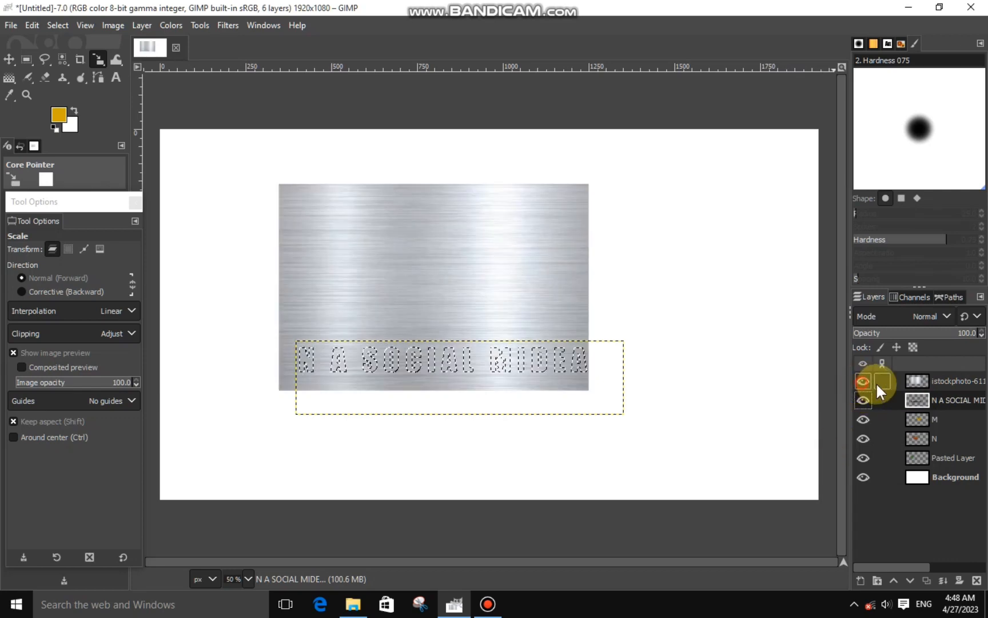
# - On the metal texture layer, invert the selection, remove the texture outside the tagline letters and clear the selection
pyautogui.click(876, 383)
pyautogui.click(63, 25)
pyautogui.press('Escape')
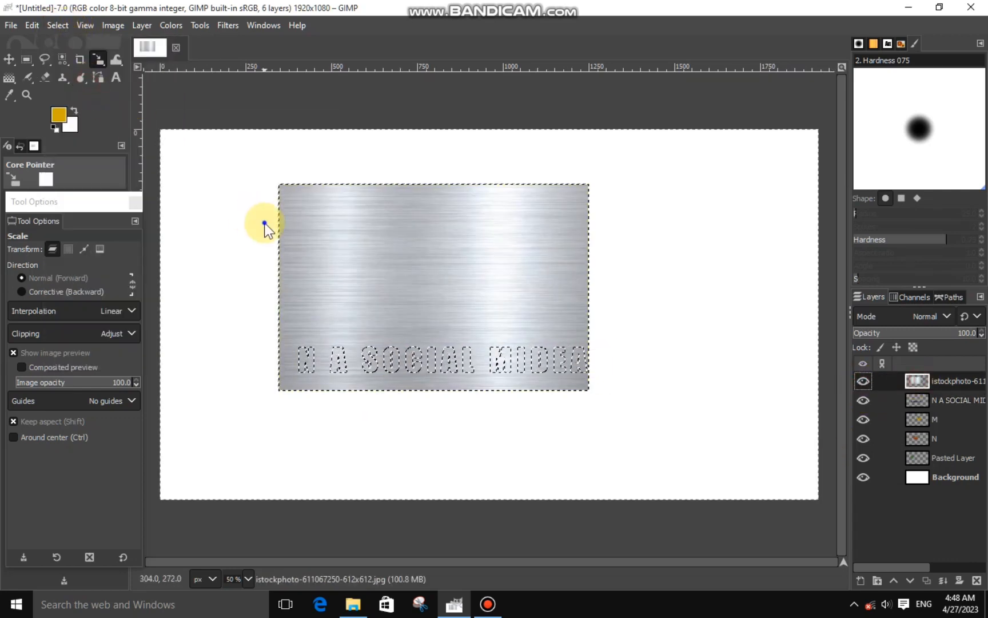
pyautogui.rightClick(326, 261)
pyautogui.click(409, 224)
pyautogui.hotkey('ctrl', 'shift', 'a')
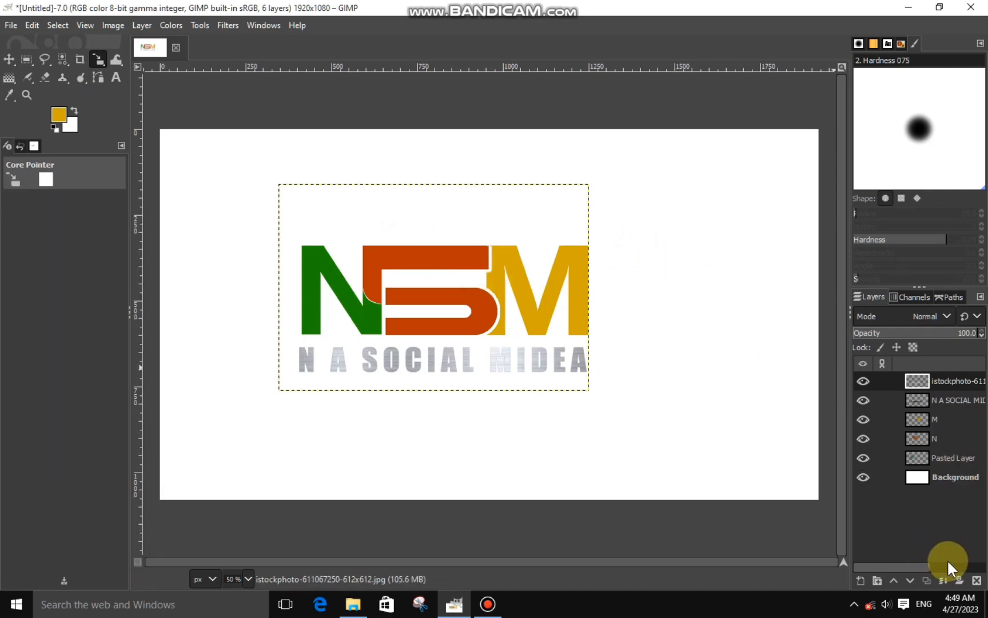
# - Merge the metal texture, tagline, M and N layers down into the Pasted Layer and check the merged logo by toggling its visibility
pyautogui.rightClick(918, 378)
pyautogui.click(836, 176)
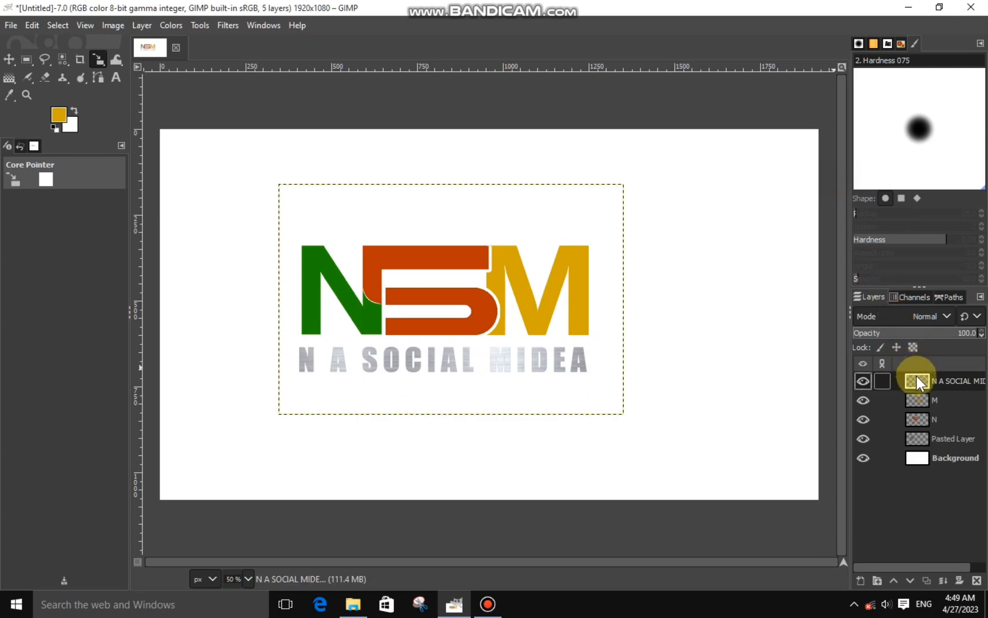
pyautogui.rightClick(917, 377)
pyautogui.click(840, 175)
pyautogui.rightClick(910, 378)
pyautogui.click(824, 176)
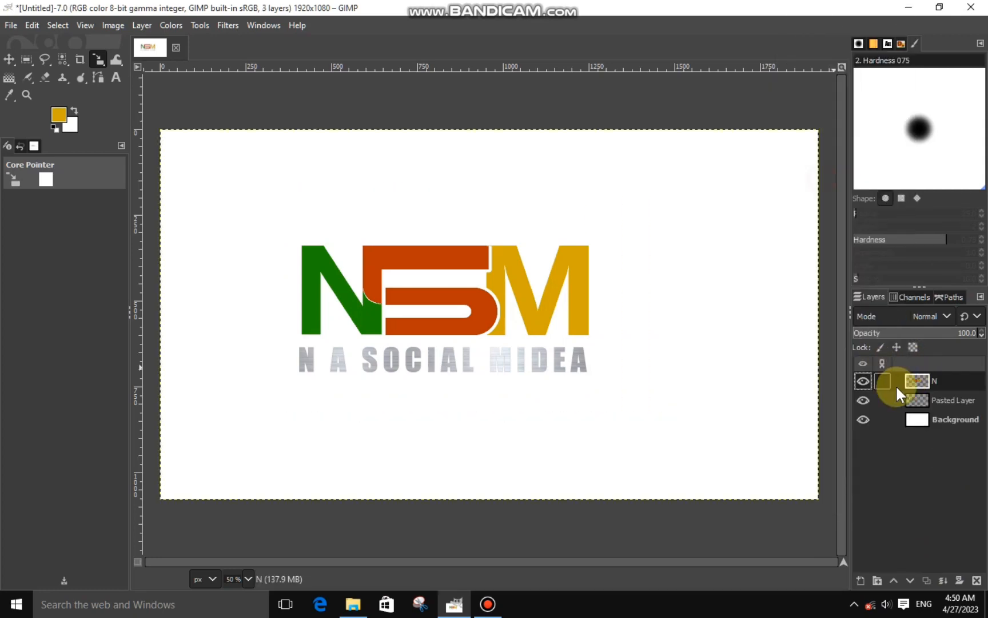
pyautogui.rightClick(895, 382)
pyautogui.click(818, 176)
pyautogui.click(862, 380)
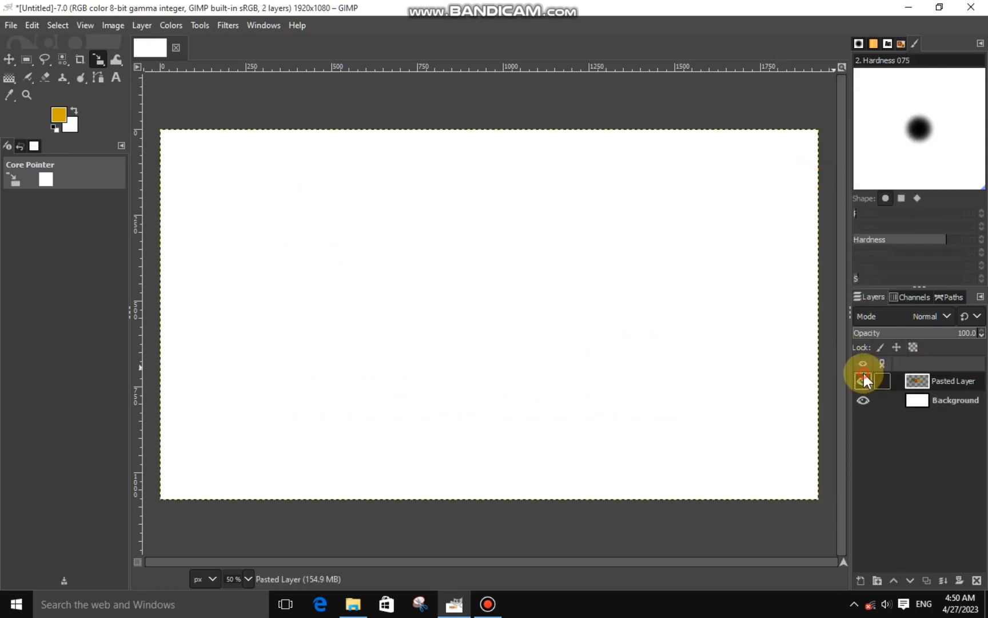
pyautogui.click(863, 379)
# - In File Explorer, find the dark teal paper-corner mockup in the LOGO BACKGROUND folder and bring it into the GIMP image as a layer
pyautogui.click(353, 604)
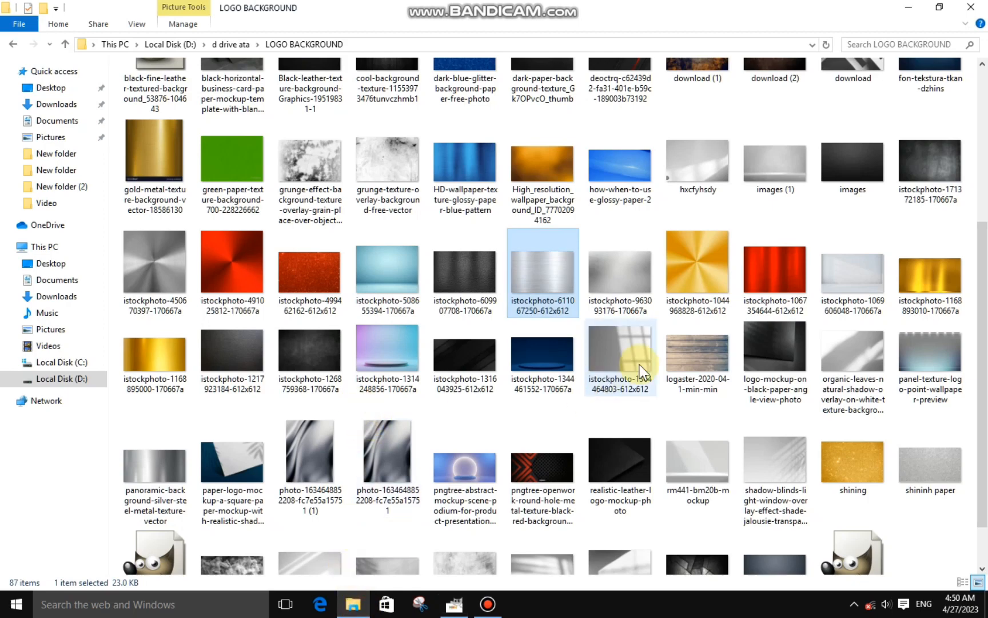
pyautogui.moveTo(985, 312); pyautogui.dragTo(950, 291)
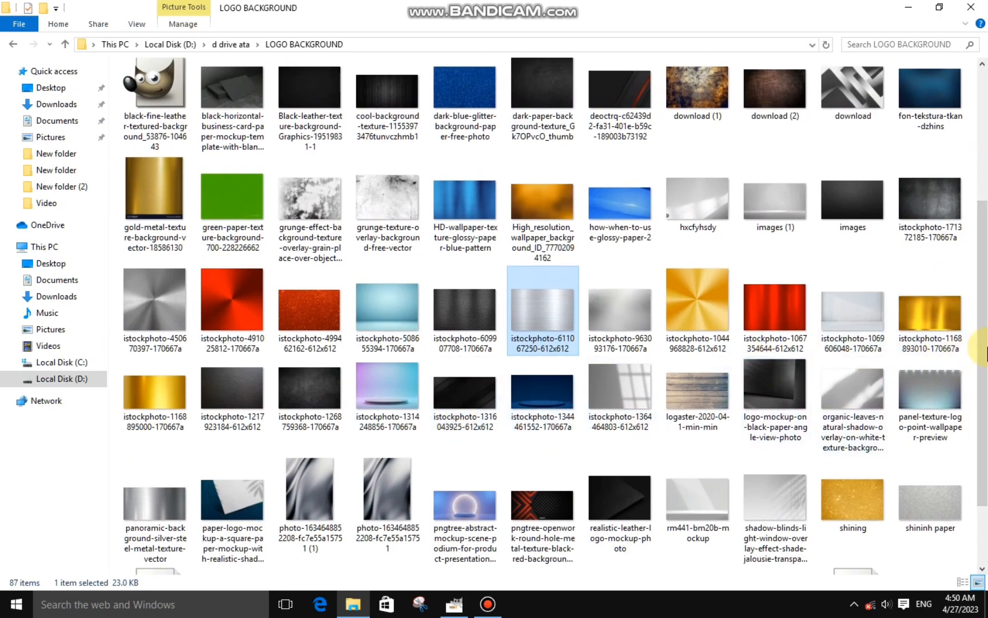
pyautogui.moveTo(985, 326); pyautogui.dragTo(965, 235)
pyautogui.moveTo(401, 183); pyautogui.dragTo(444, 325)
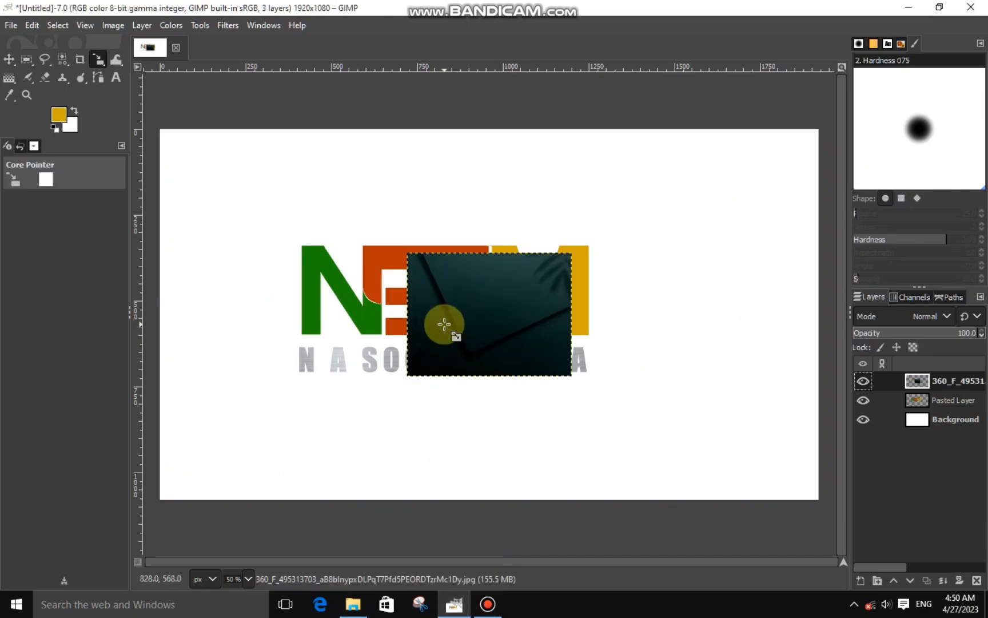
# - Scale the dark mockup proportionally to 1980 × 1485 px, position it to cover the canvas, and place its layer below the logo
pyautogui.moveTo(219, 146); pyautogui.dragTo(755, 412)
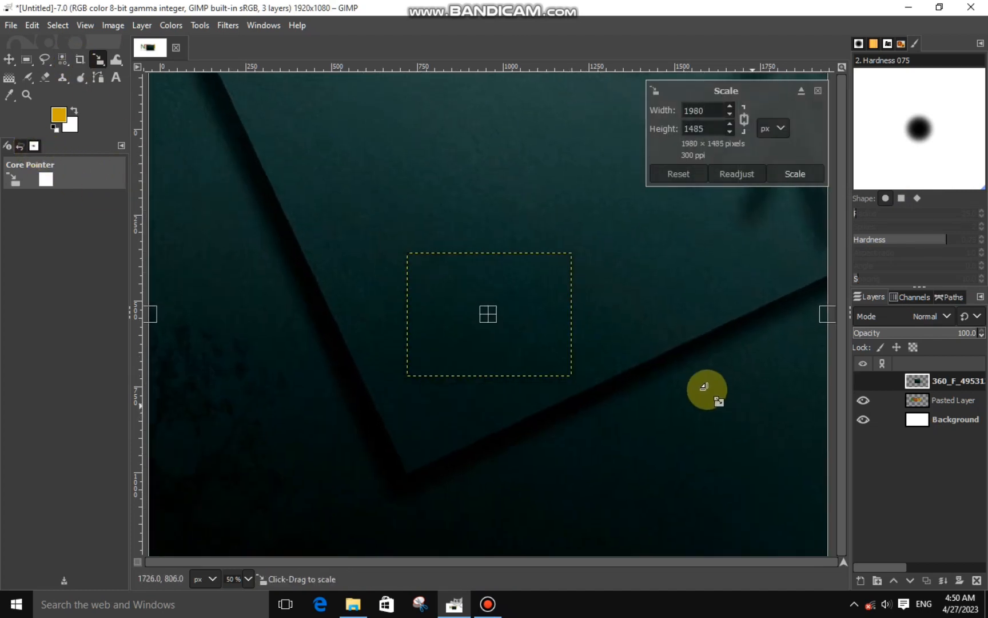
pyautogui.moveTo(501, 285); pyautogui.dragTo(495, 260)
pyautogui.click(794, 176)
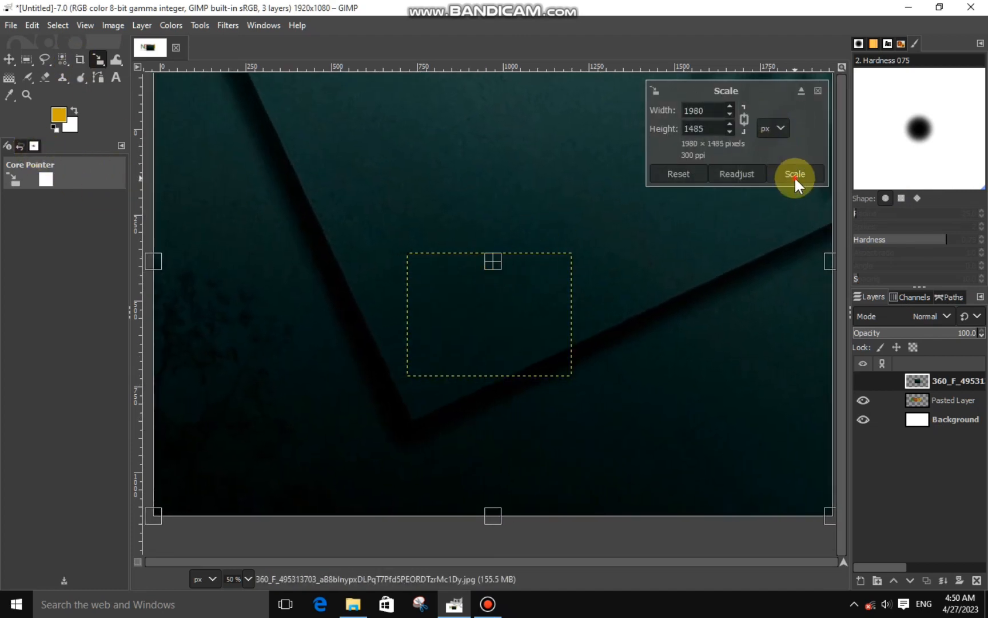
pyautogui.moveTo(915, 381); pyautogui.dragTo(915, 402)
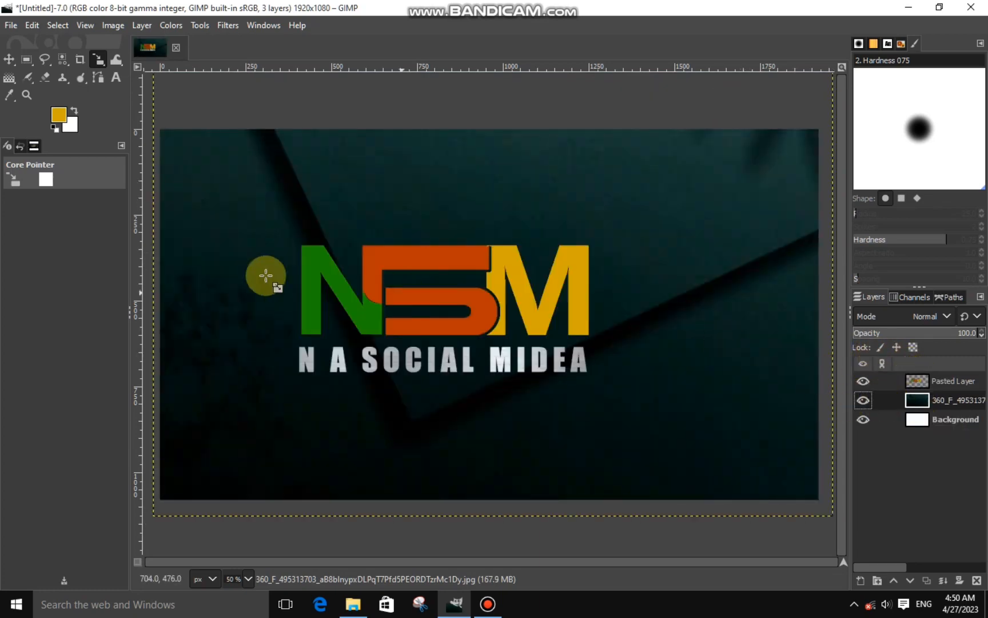
# - Rotate the logo layer by -24.25° to align it with the slanted paper edge
pyautogui.rightClick(99, 61)
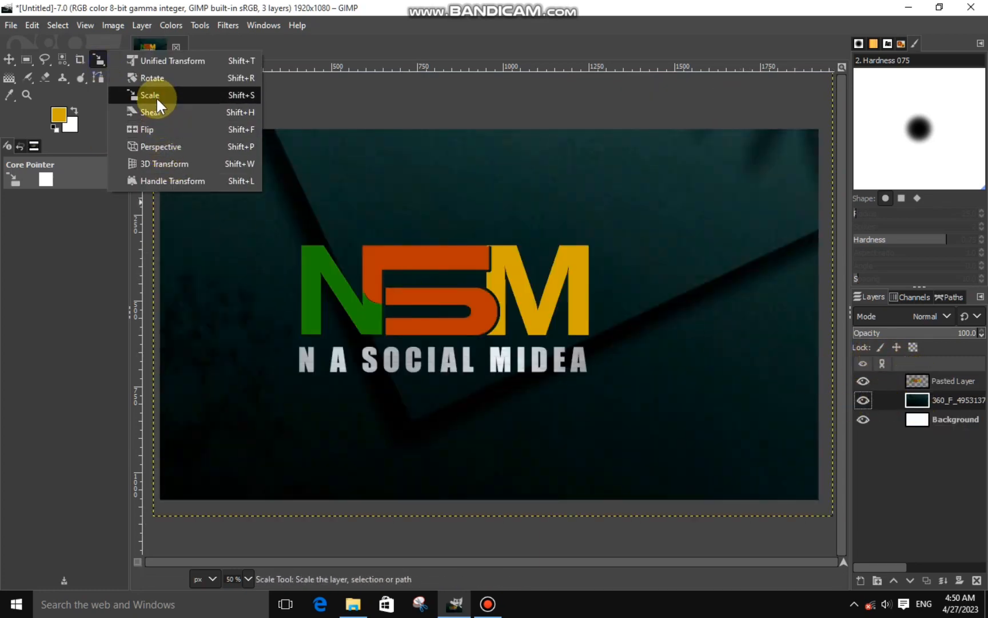
pyautogui.click(155, 80)
pyautogui.click(353, 250)
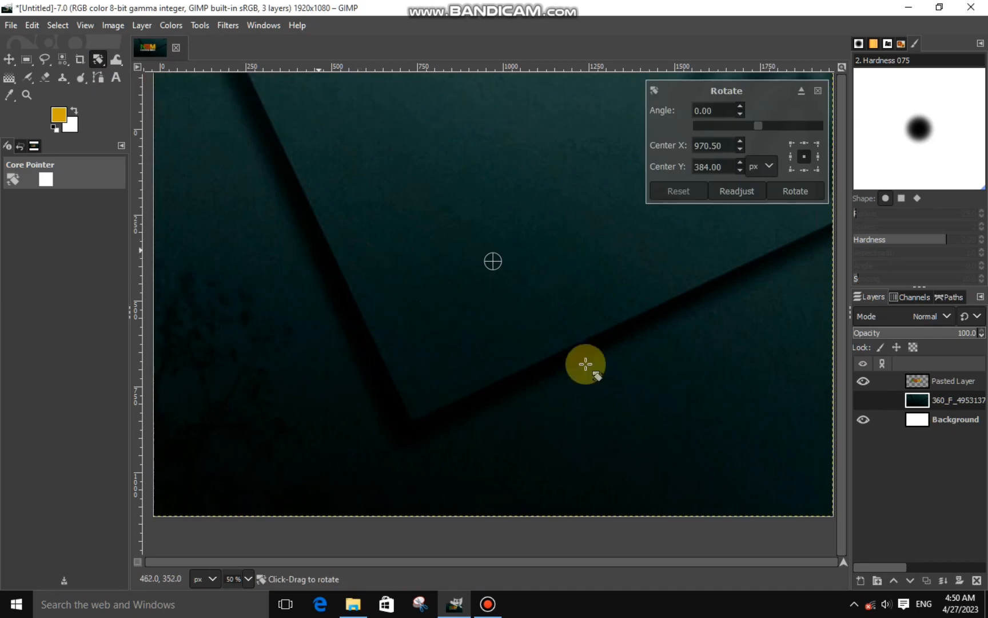
pyautogui.click(936, 380)
pyautogui.moveTo(353, 249); pyautogui.dragTo(315, 309)
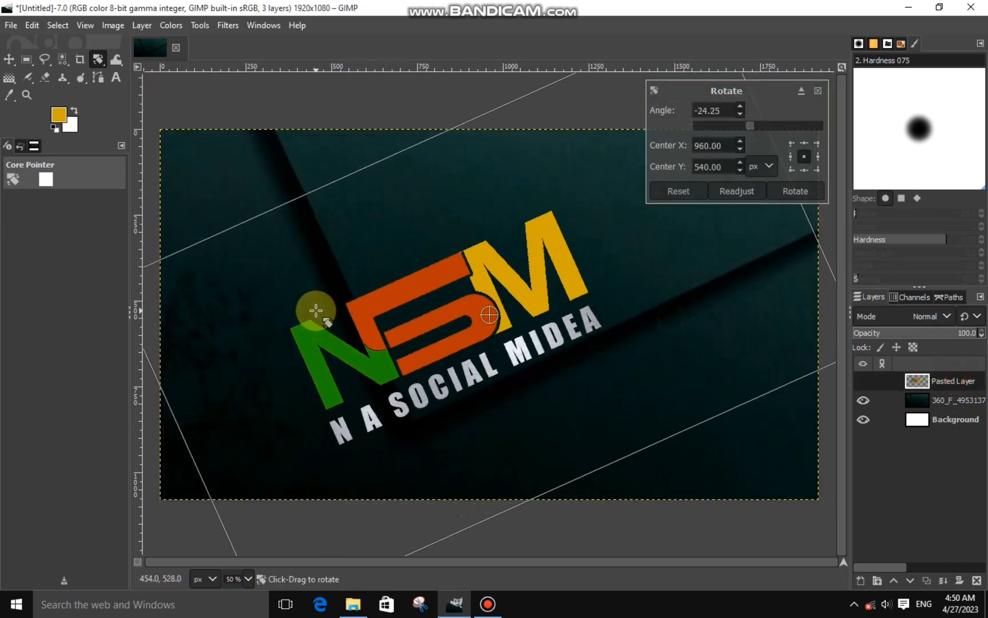
pyautogui.click(795, 191)
# - Use the Scale tool to reposition the rotated logo, without resizing it, inside the corner of the dark paper
pyautogui.click(99, 59)
pyautogui.click(141, 98)
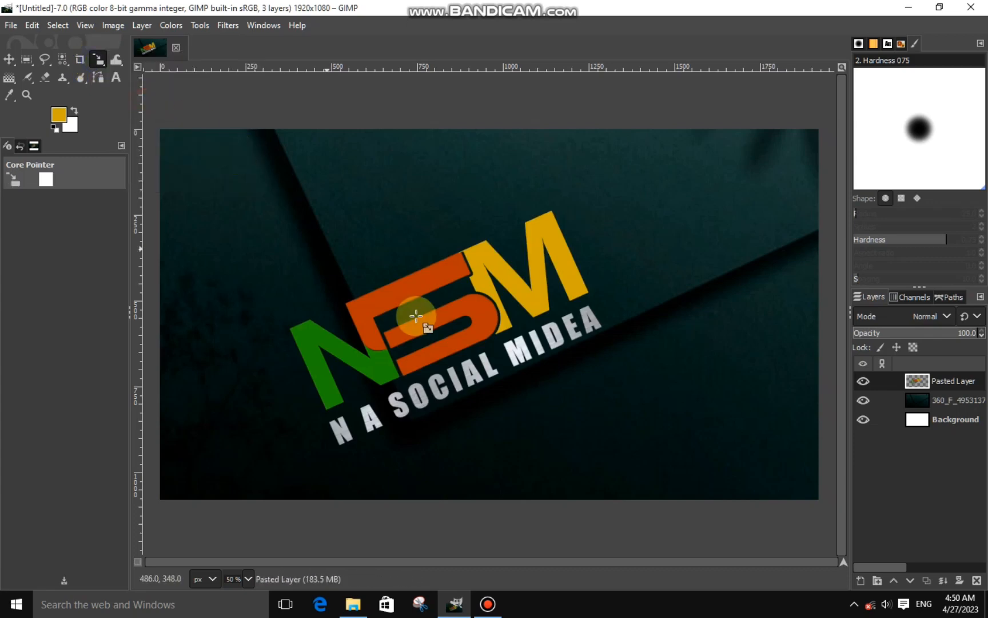
pyautogui.click(492, 319)
pyautogui.moveTo(497, 321); pyautogui.dragTo(571, 277)
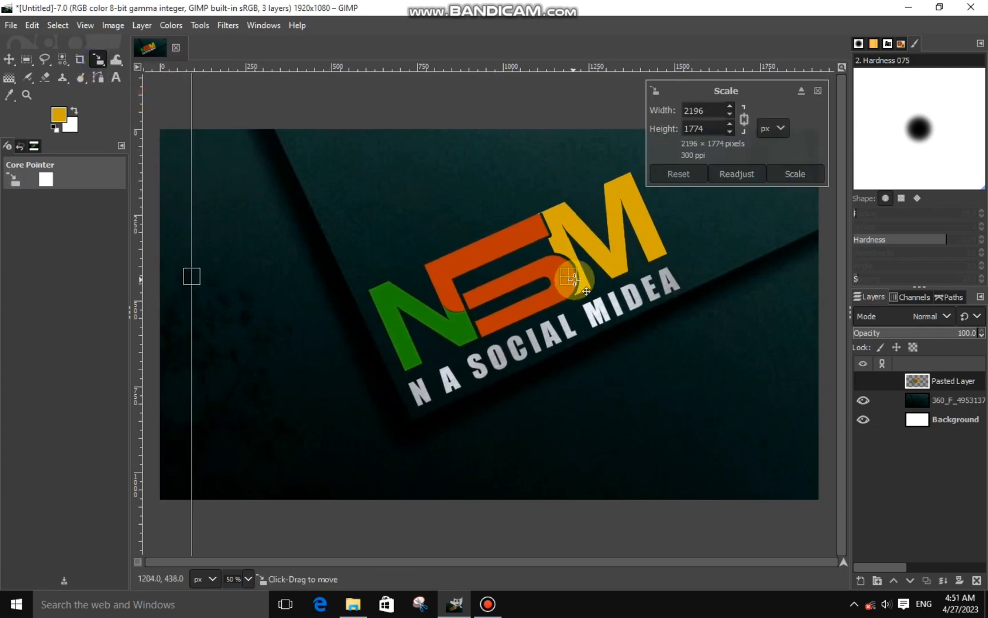
pyautogui.click(798, 173)
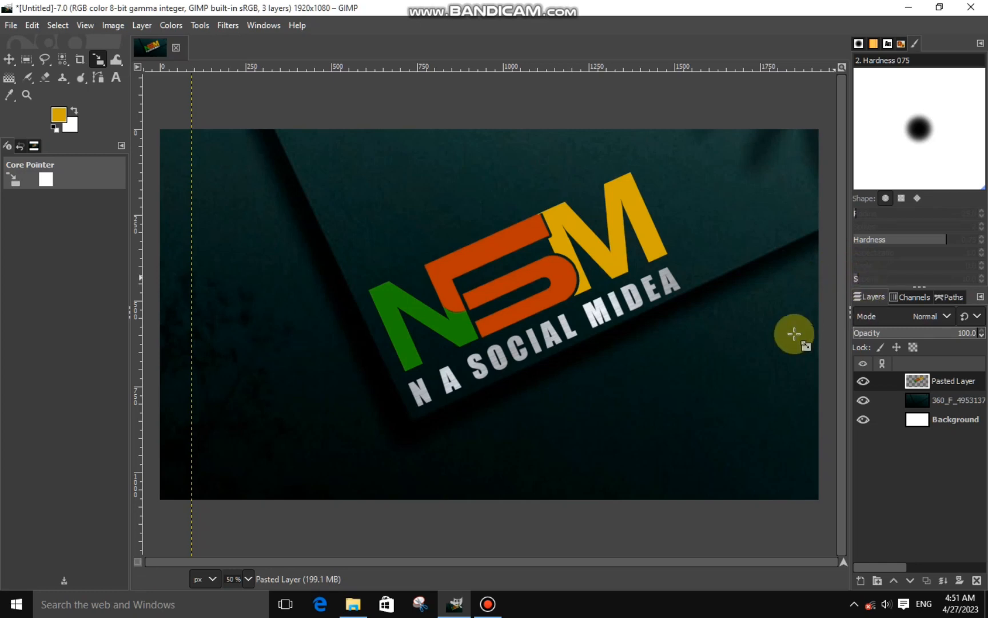
# - Apply a black drop shadow to the logo layer with X offset -12.903, Y offset about 18, blur radius 5.88 and opacity 1.291
pyautogui.click(227, 25)
pyautogui.moveTo(302, 175)
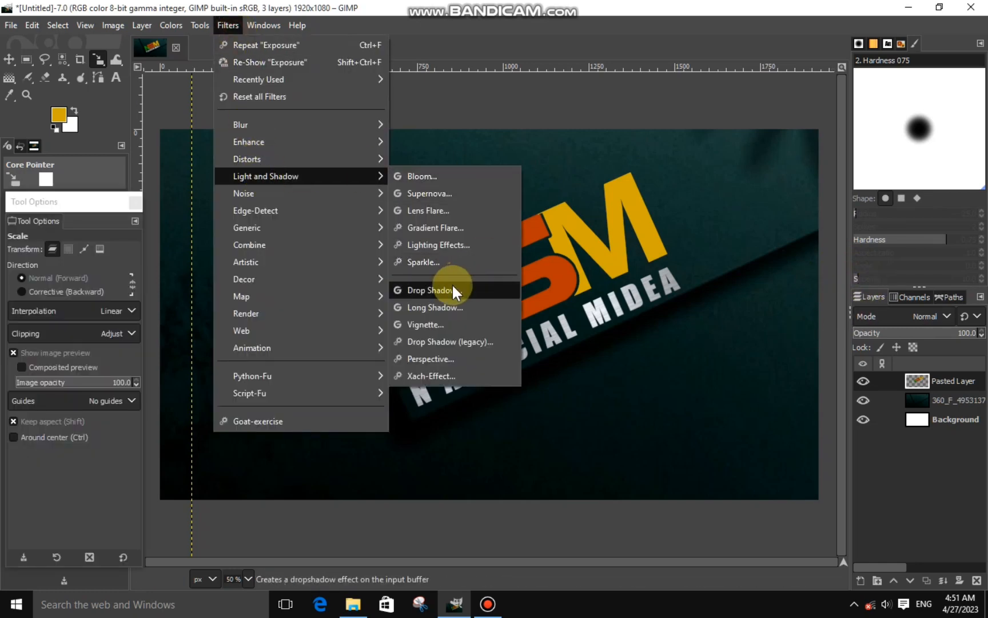
pyautogui.click(452, 284)
pyautogui.click(173, 197)
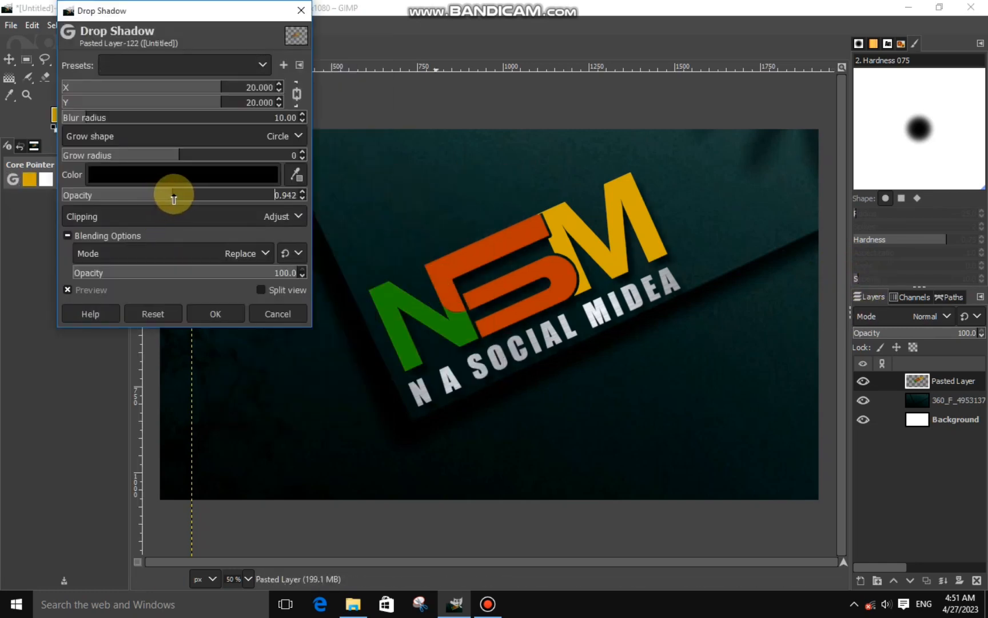
pyautogui.click(296, 95)
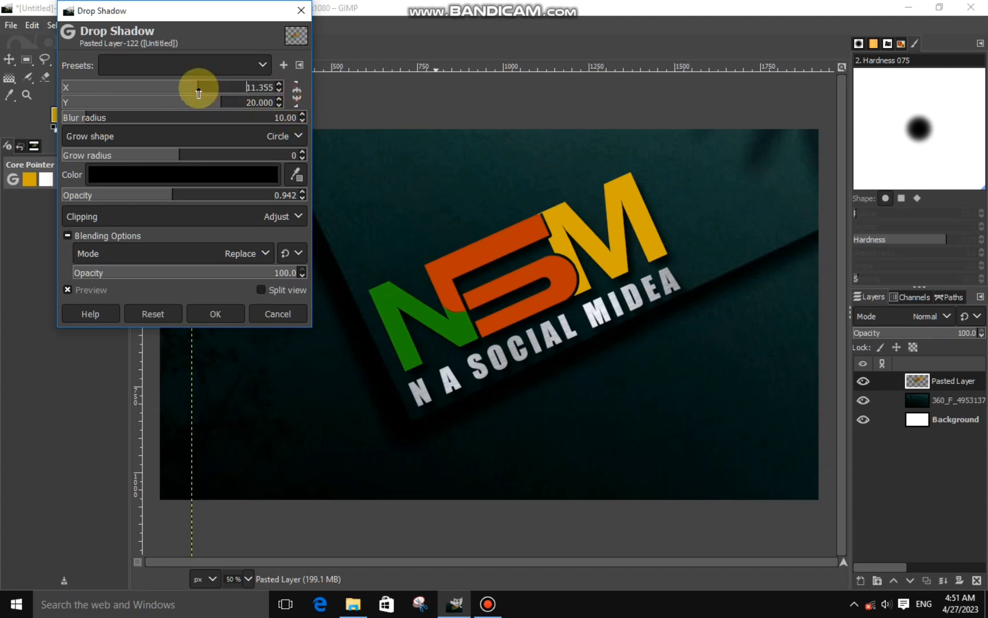
pyautogui.moveTo(221, 102); pyautogui.dragTo(253, 103)
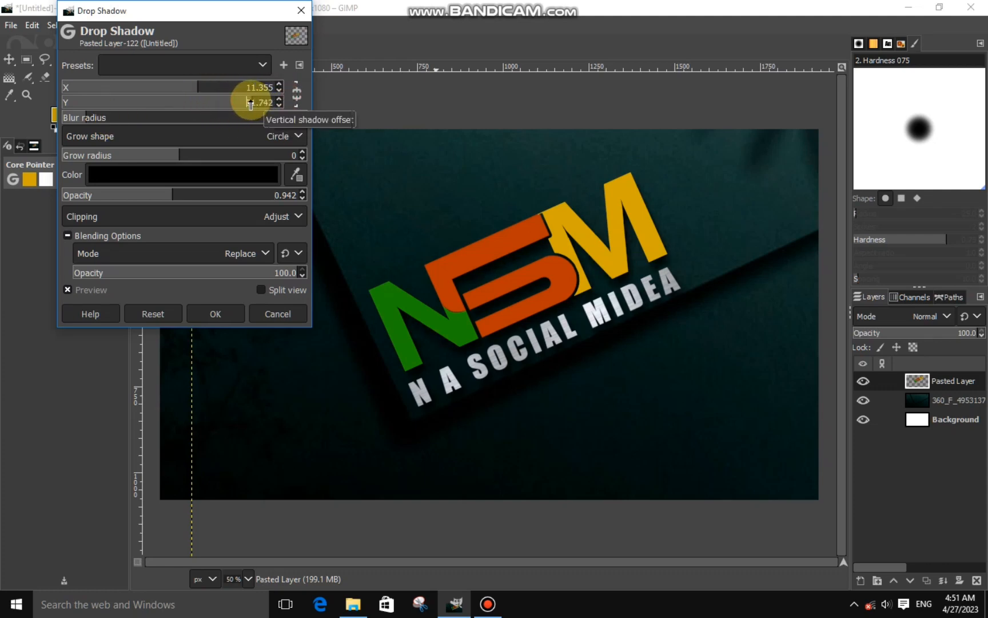
pyautogui.click(214, 195)
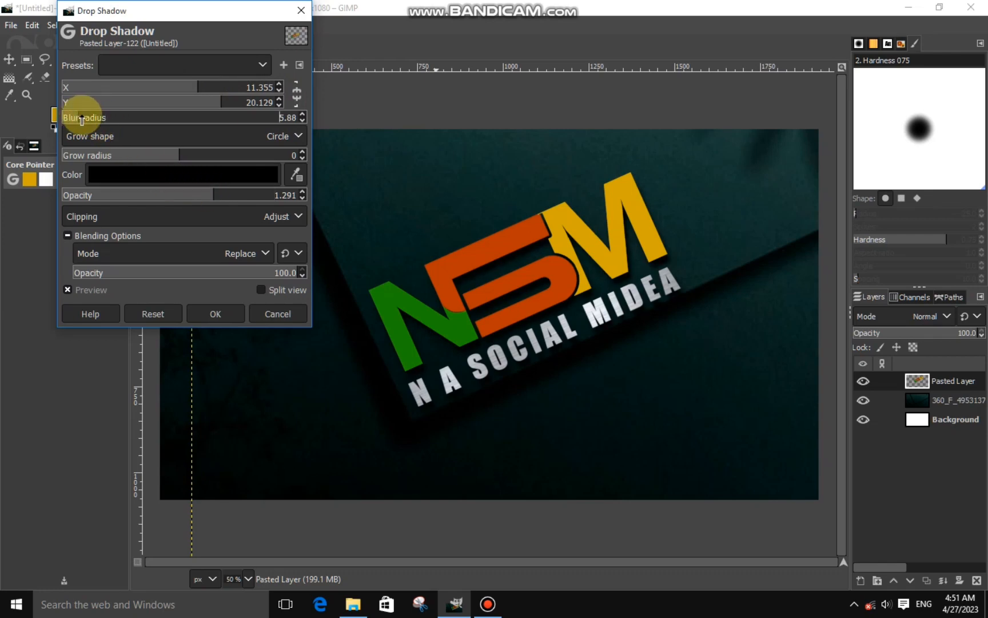
pyautogui.click(183, 87)
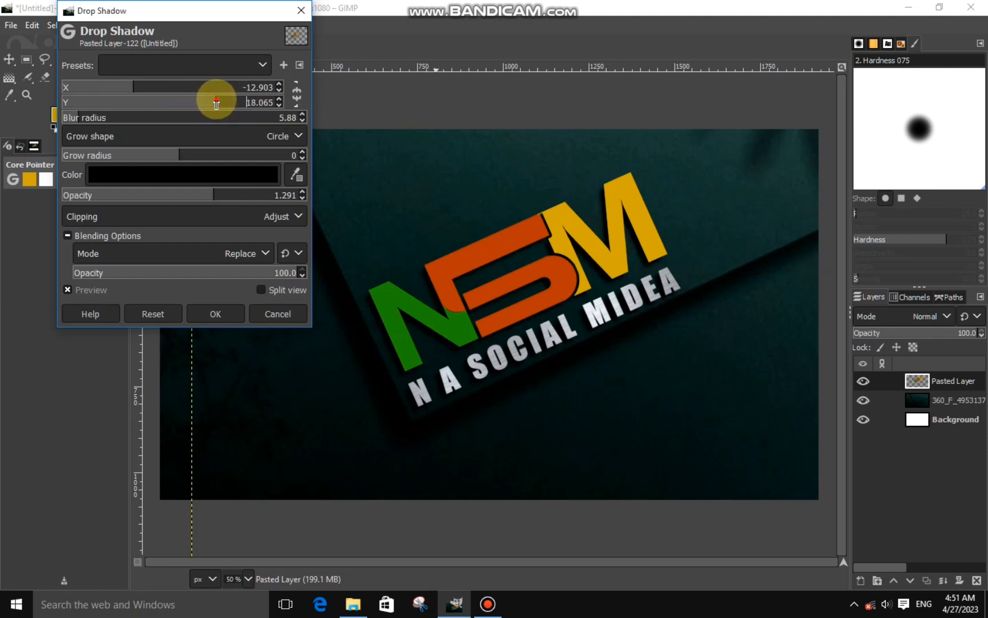
pyautogui.moveTo(217, 102); pyautogui.dragTo(219, 130)
pyautogui.click(215, 314)
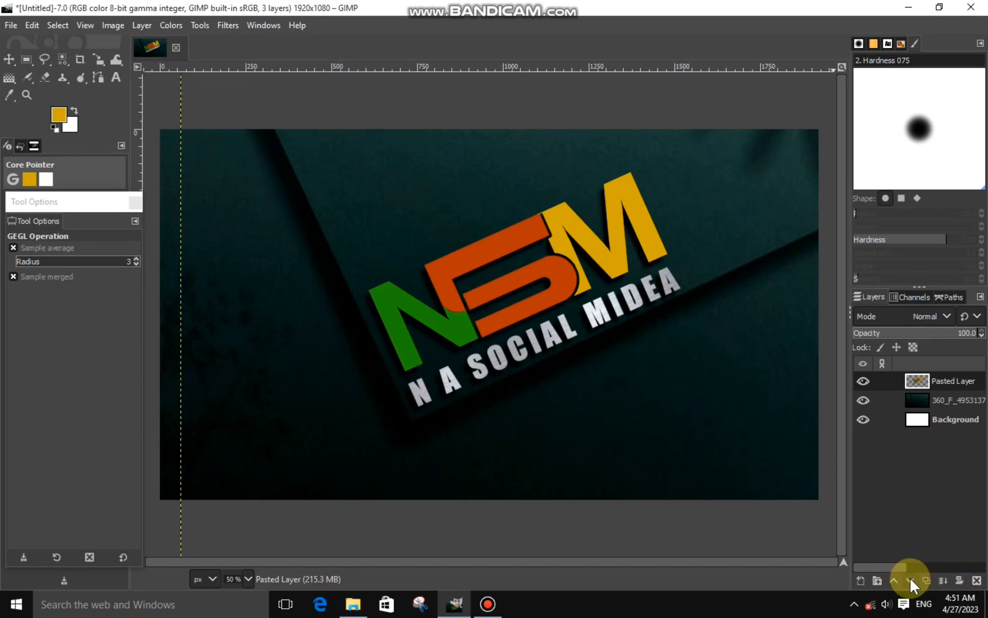
# - Try an Exposure adjustment on the logo layer with a hidden duplicate above it, and undo the duplication
pyautogui.click(926, 575)
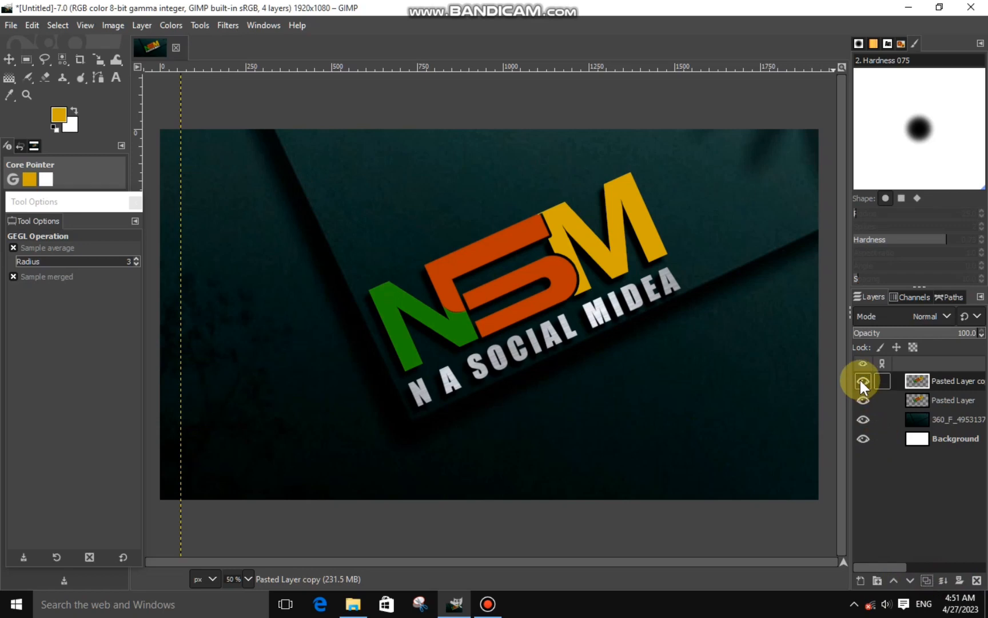
pyautogui.click(922, 400)
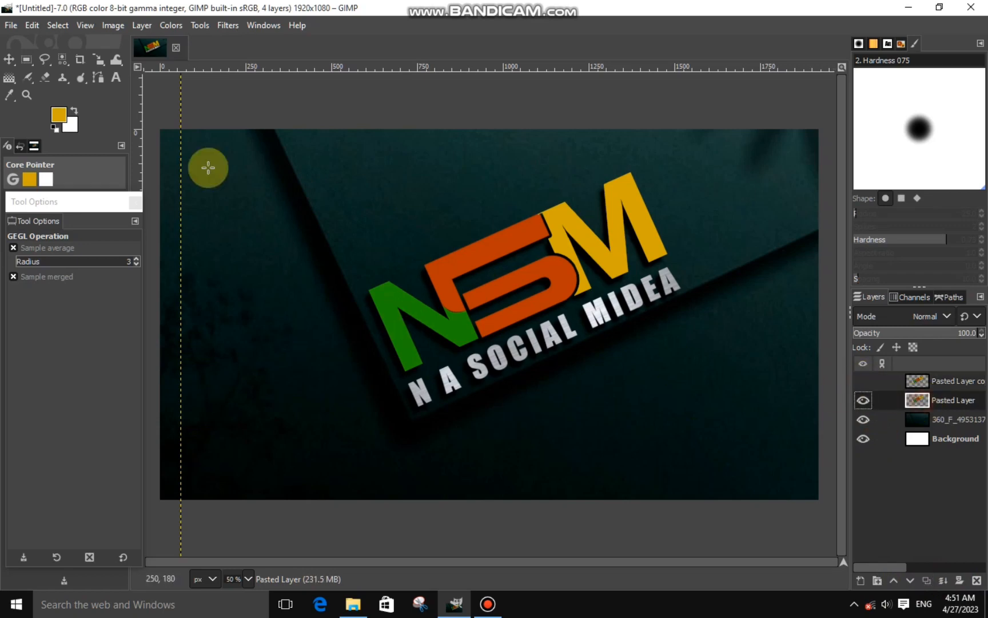
pyautogui.click(169, 22)
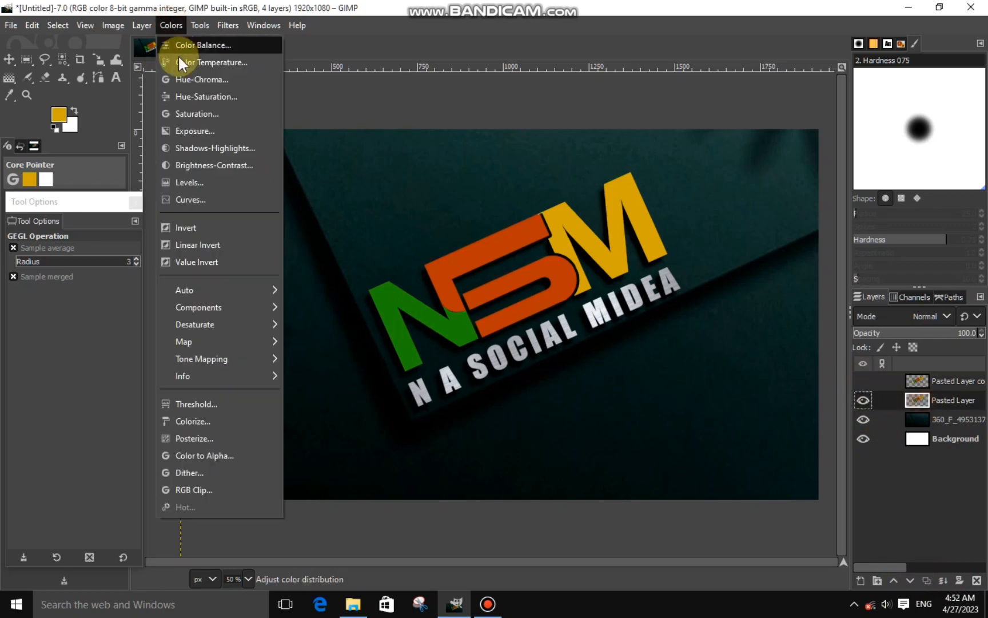
pyautogui.click(198, 132)
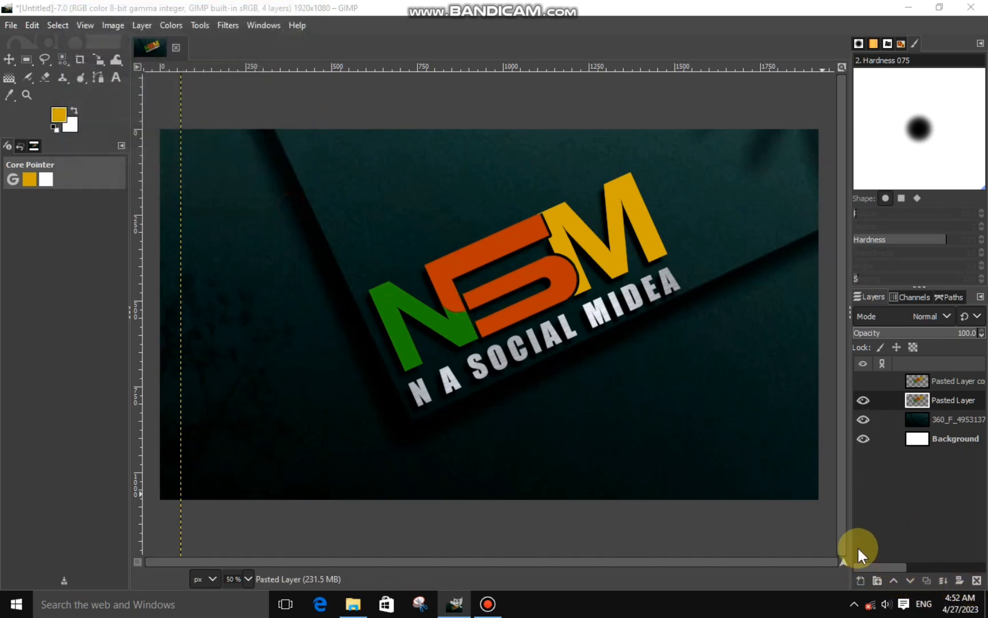
pyautogui.click(6, 59)
pyautogui.click(219, 166)
pyautogui.hotkey('ctrl', 'z')
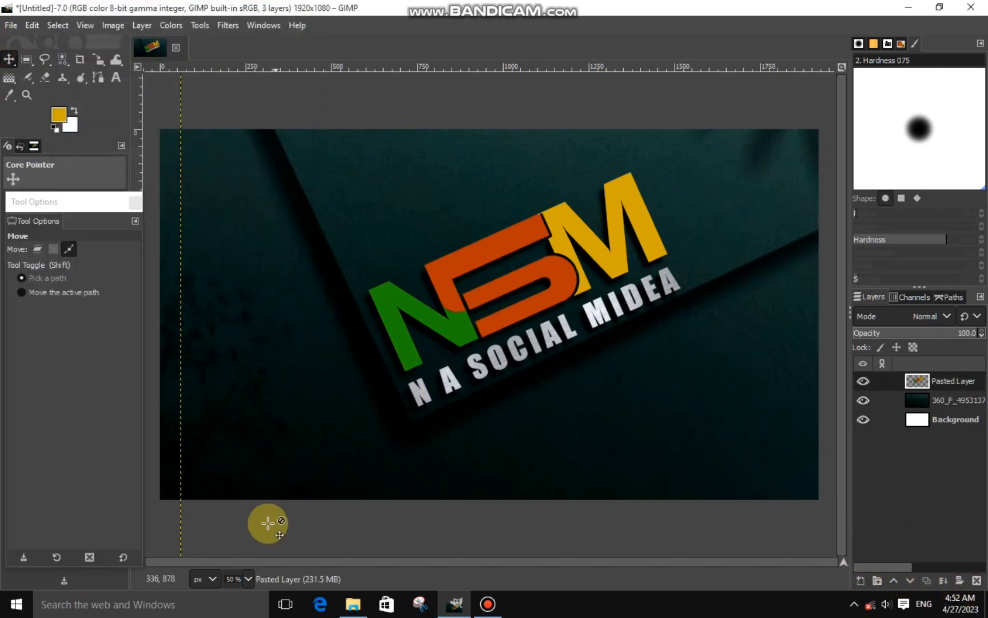
# - In File Explorer, find the white-gray gritty paper texture in the LOGO BACKGROUND folder and bring it into the GIMP image as a layer
pyautogui.click(353, 604)
pyautogui.moveTo(987, 410); pyautogui.dragTo(986, 532)
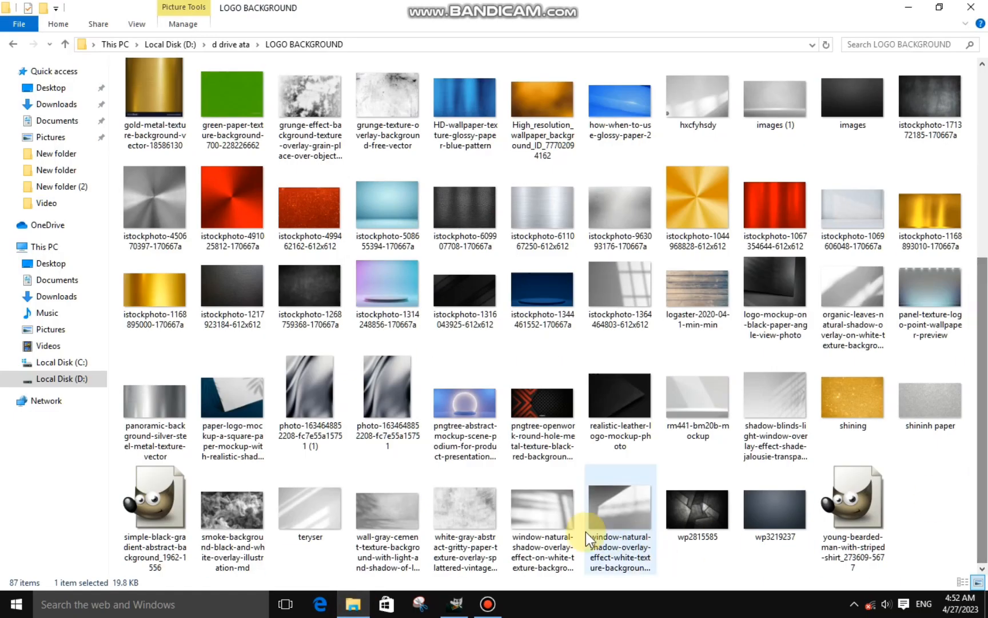
pyautogui.moveTo(483, 493); pyautogui.dragTo(467, 357)
pyautogui.moveTo(389, 308); pyautogui.dragTo(162, 151)
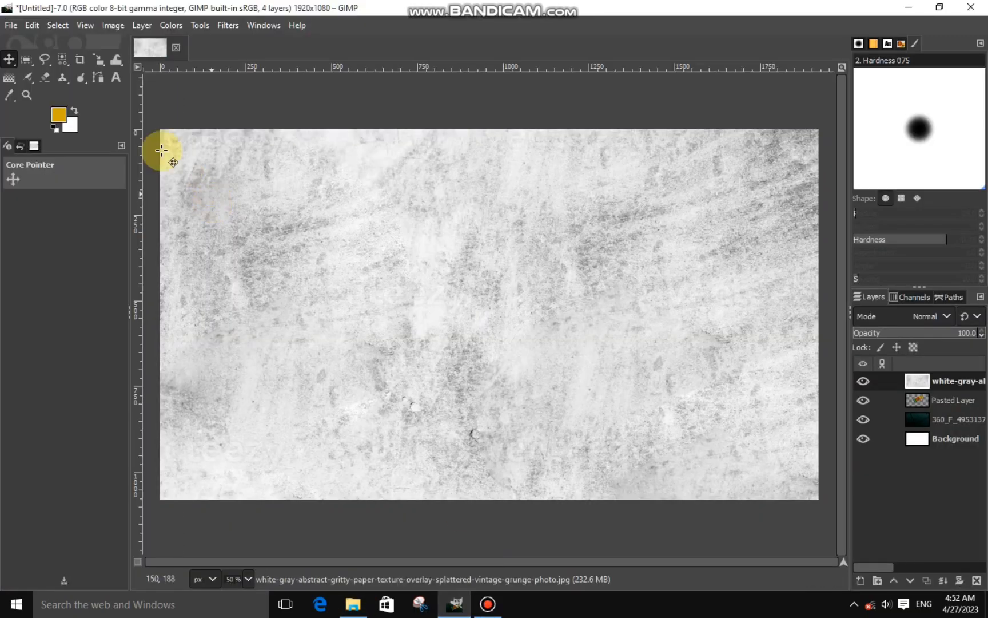
# - Scale the gritty paper texture proportionally to 1159 × 773 px and position it over the whole logo
pyautogui.click(95, 59)
pyautogui.moveTo(202, 181); pyautogui.dragTo(571, 356)
pyautogui.moveTo(736, 435); pyautogui.dragTo(413, 318)
pyautogui.moveTo(488, 341); pyautogui.dragTo(475, 297)
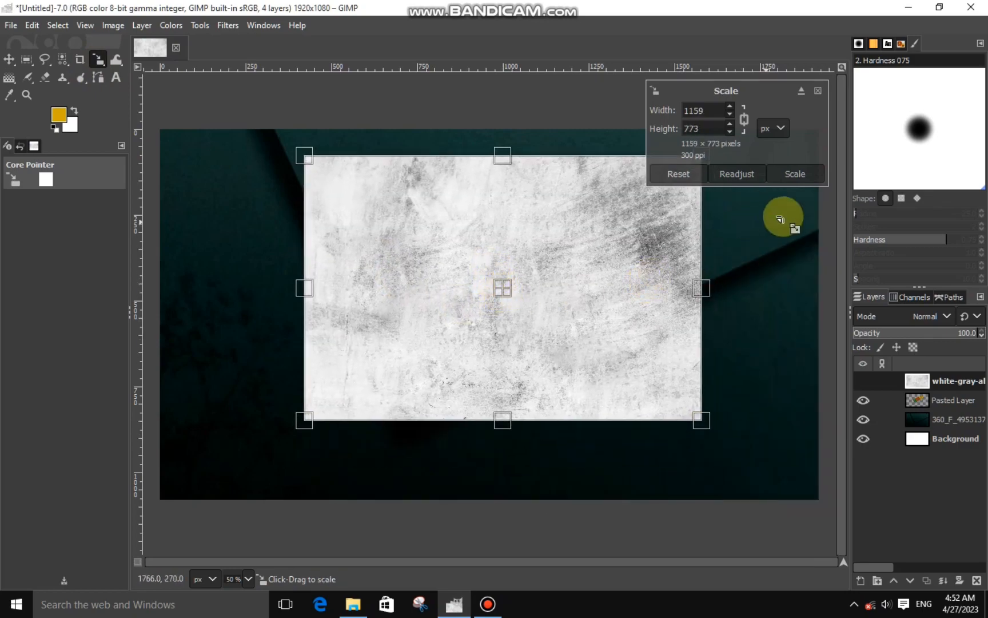
pyautogui.click(807, 174)
# - Select the logo's shape from its layer's alpha, invert the selection, and cut the gritty paper texture away outside the logo
pyautogui.rightClick(916, 399)
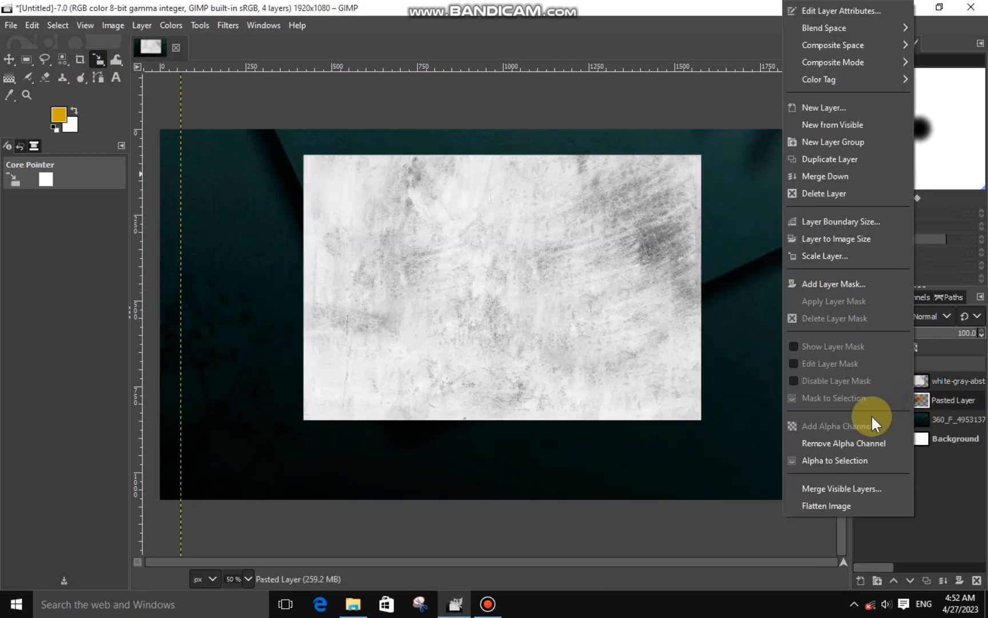
pyautogui.click(926, 376)
pyautogui.click(58, 25)
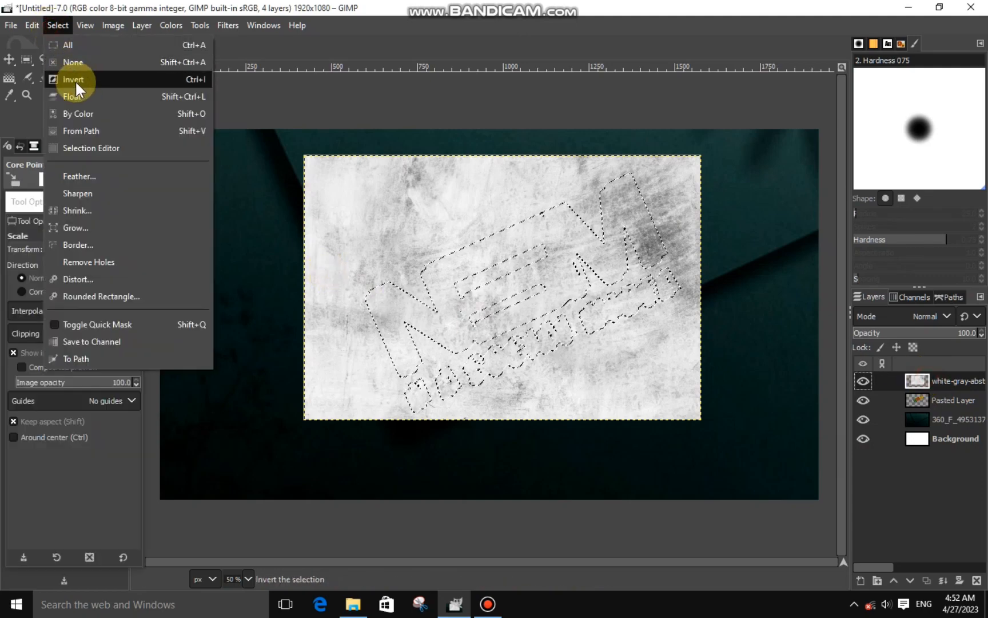
pyautogui.click(75, 79)
pyautogui.rightClick(352, 259)
pyautogui.moveTo(390, 297)
pyautogui.click(475, 230)
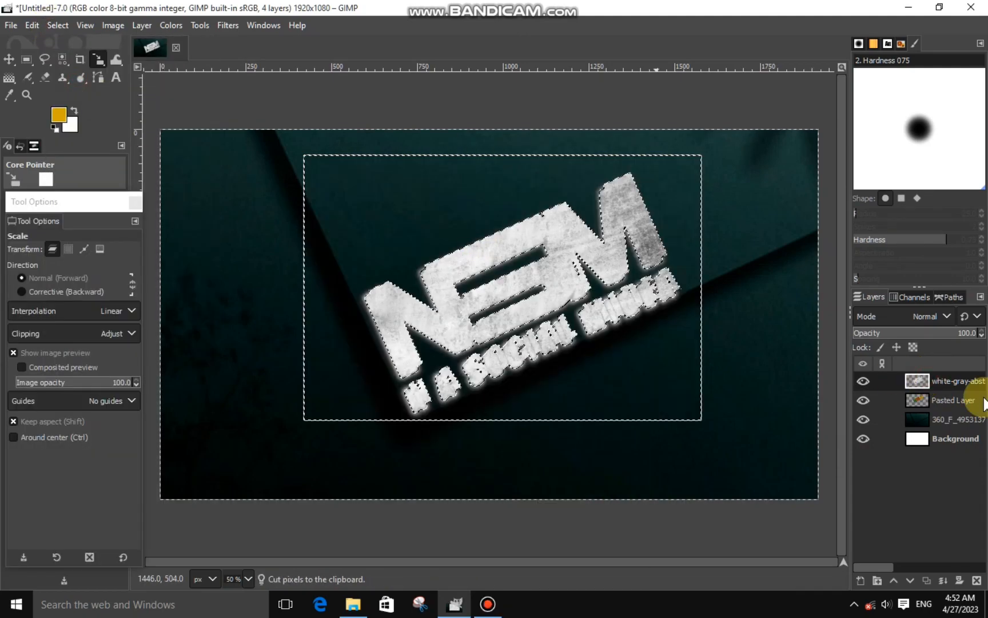
# - Set the trimmed texture layer's blend mode to Overlay, clear the selection, and merge the texture down into the logo layer
pyautogui.click(947, 315)
pyautogui.click(913, 294)
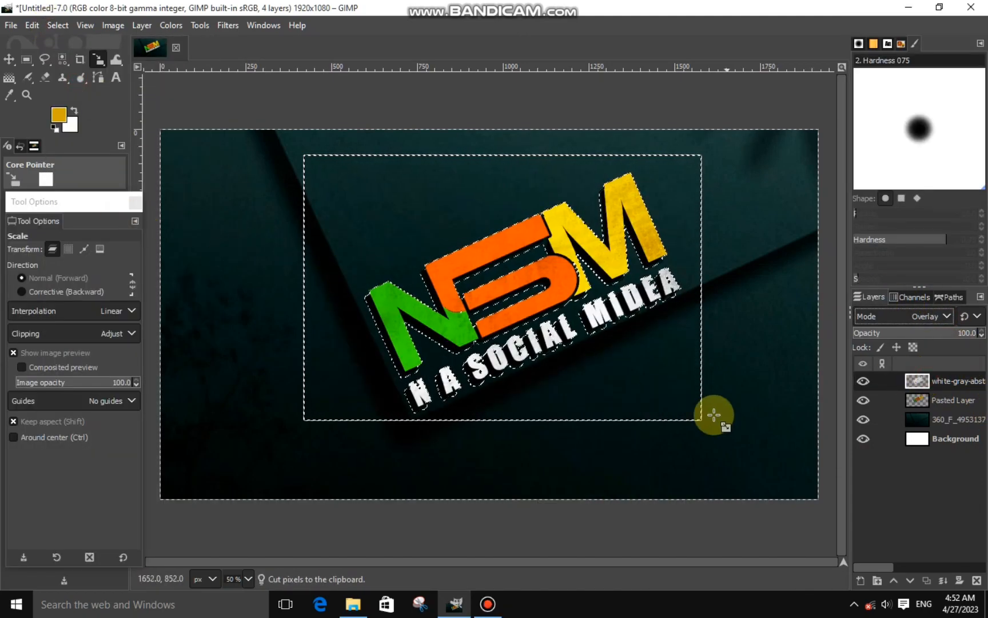
pyautogui.hotkey('shift', 'ctrl', 'a')
pyautogui.click(945, 580)
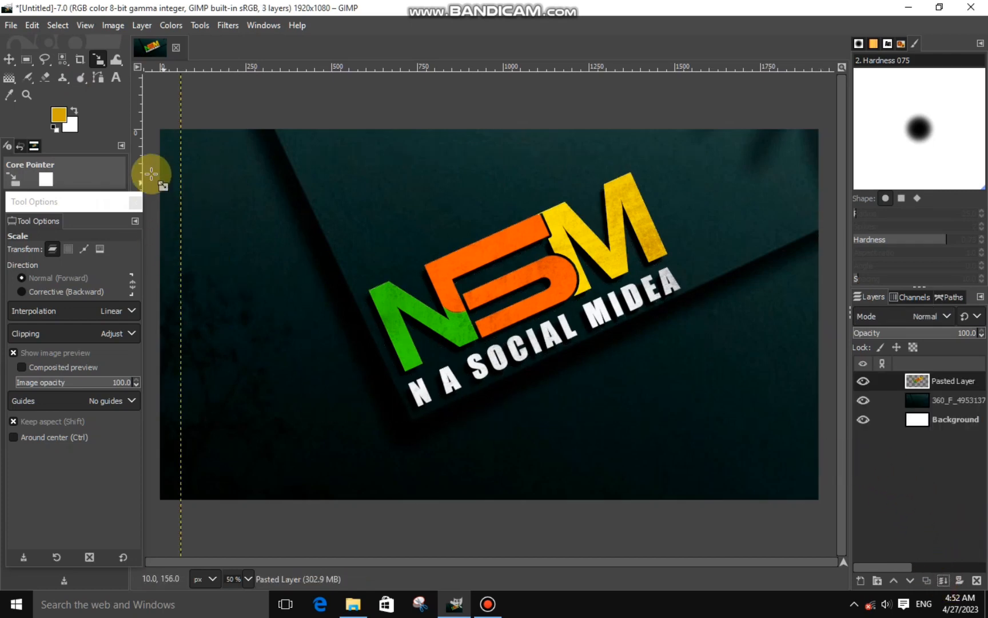
# - Duplicate the textured logo layer, hide the copy, and make the original layer active
pyautogui.click(924, 580)
pyautogui.click(862, 381)
pyautogui.click(931, 404)
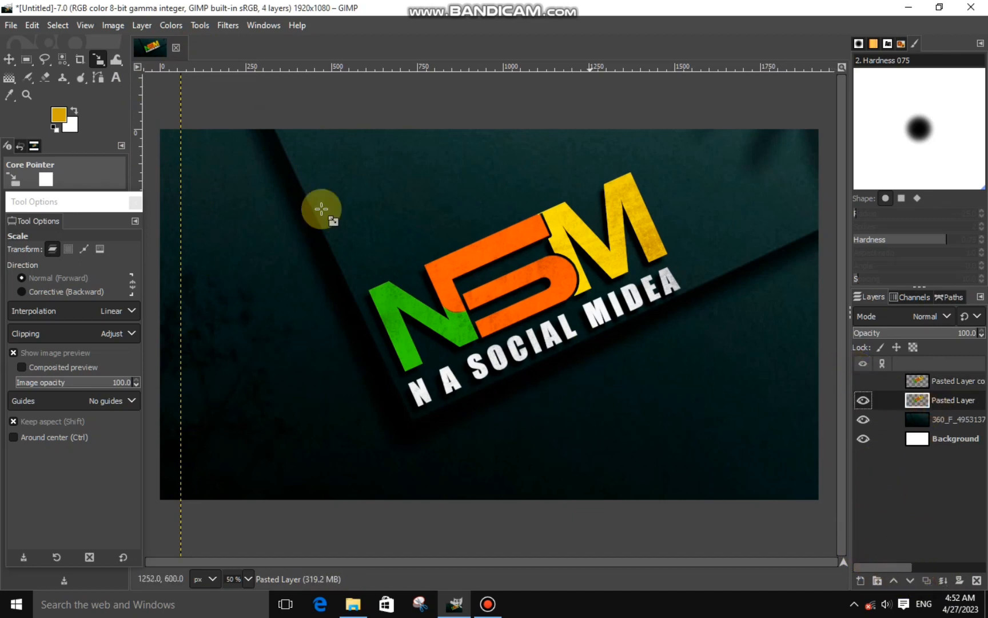
# - Darken the original logo layer with an Exposure adjustment of -2.791
pyautogui.click(171, 25)
pyautogui.click(192, 111)
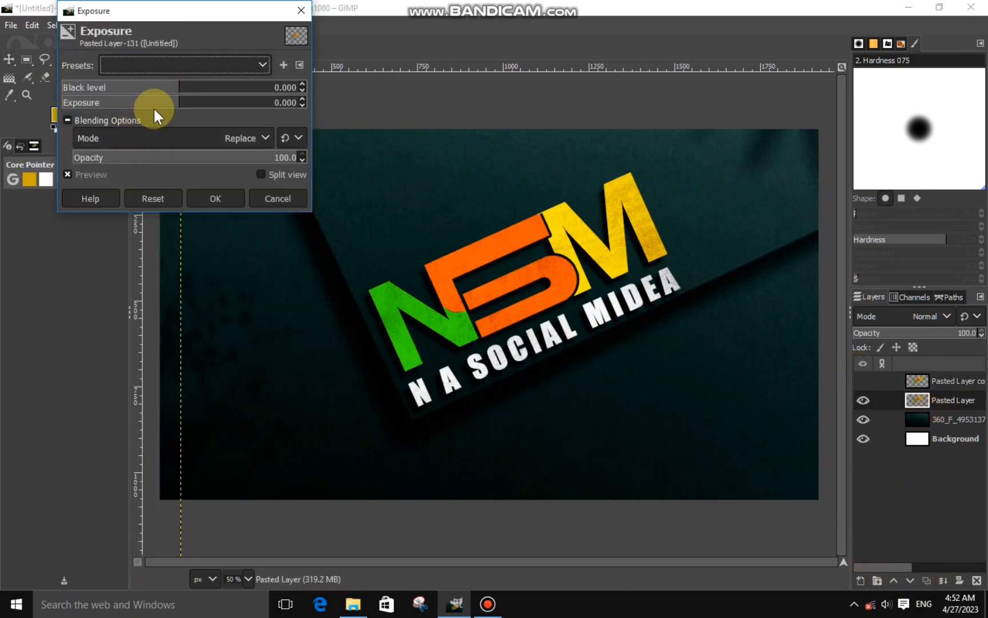
pyautogui.moveTo(154, 106); pyautogui.dragTo(145, 103)
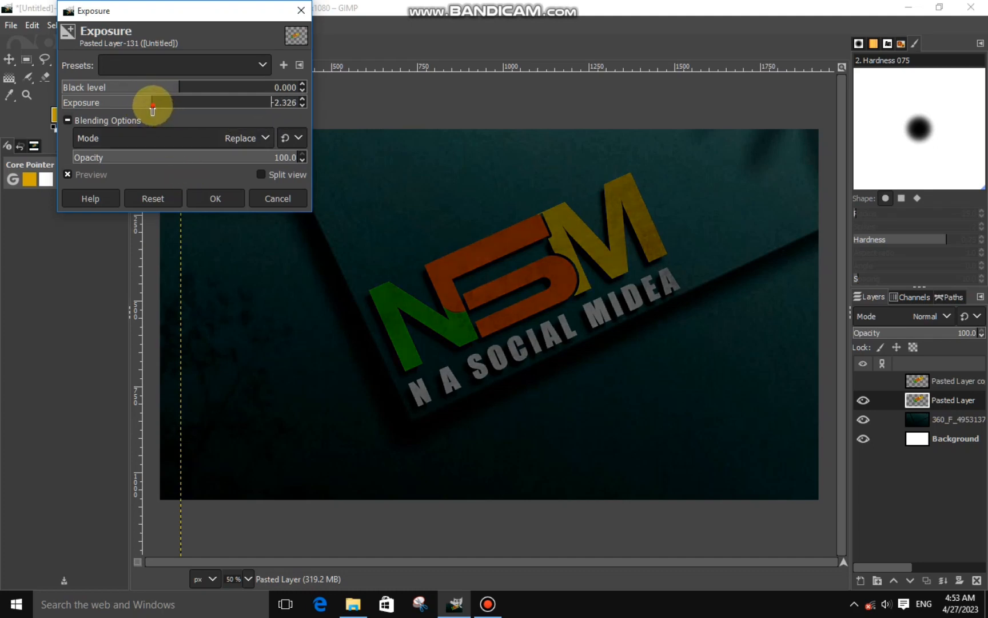
pyautogui.moveTo(148, 108); pyautogui.dragTo(186, 92)
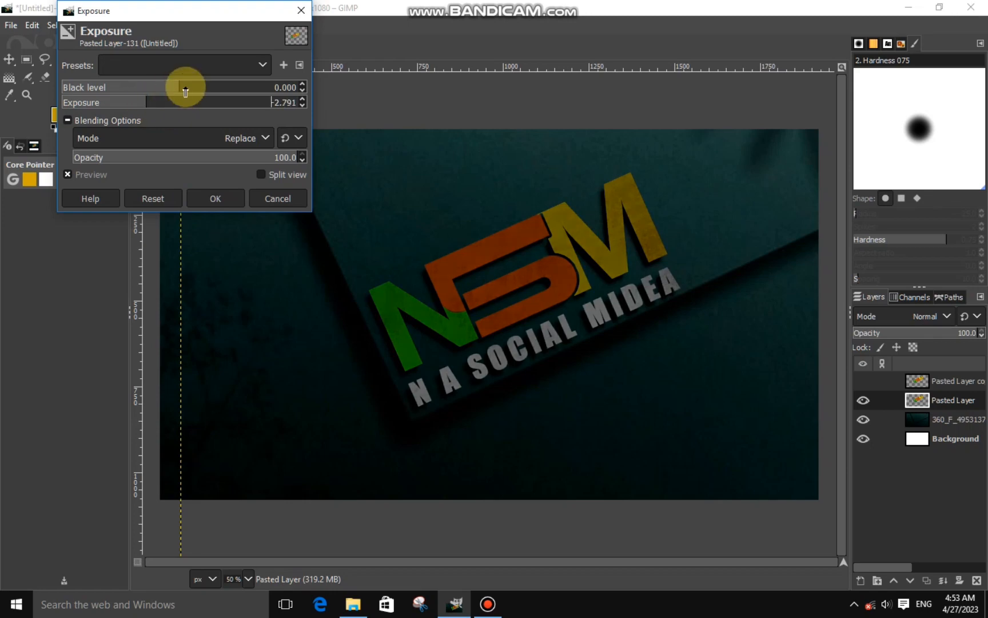
pyautogui.click(214, 199)
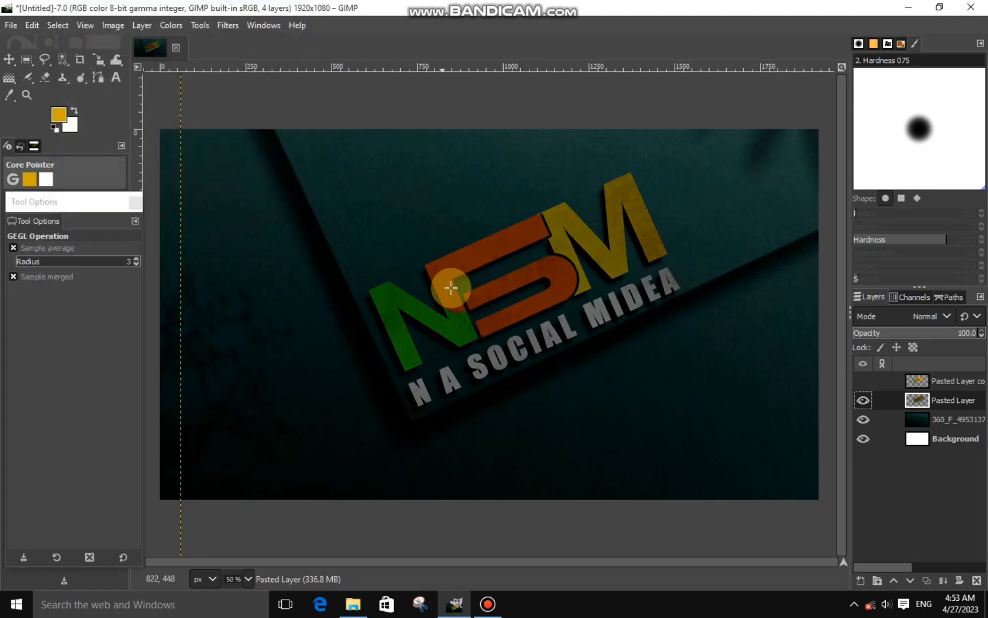
# - Show the bright logo copy again and place it below the darkened logo layer in the stack
pyautogui.click(862, 382)
pyautogui.click(915, 382)
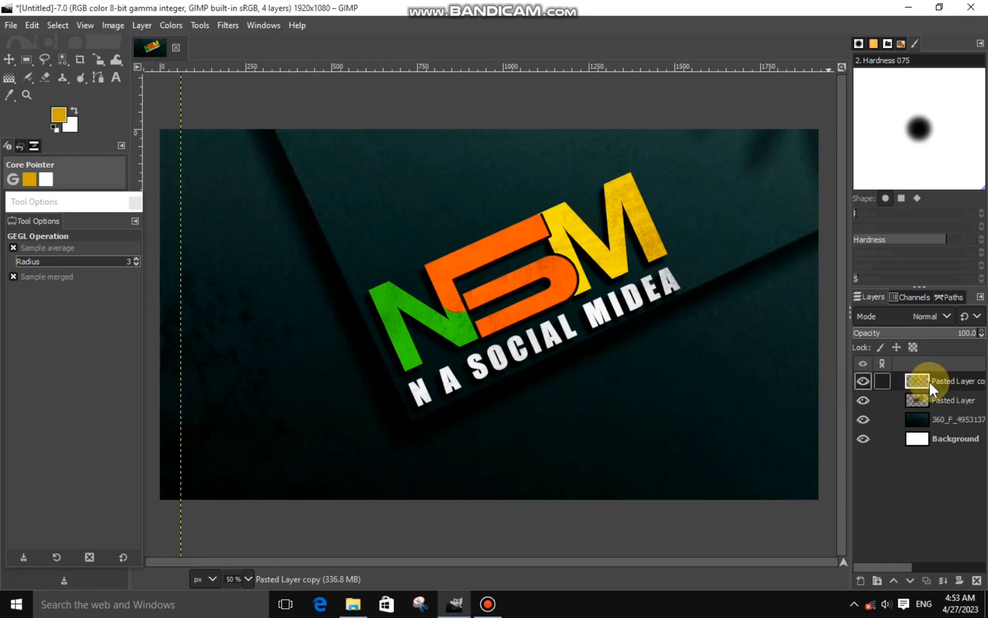
pyautogui.moveTo(927, 382); pyautogui.dragTo(913, 408)
pyautogui.click(915, 381)
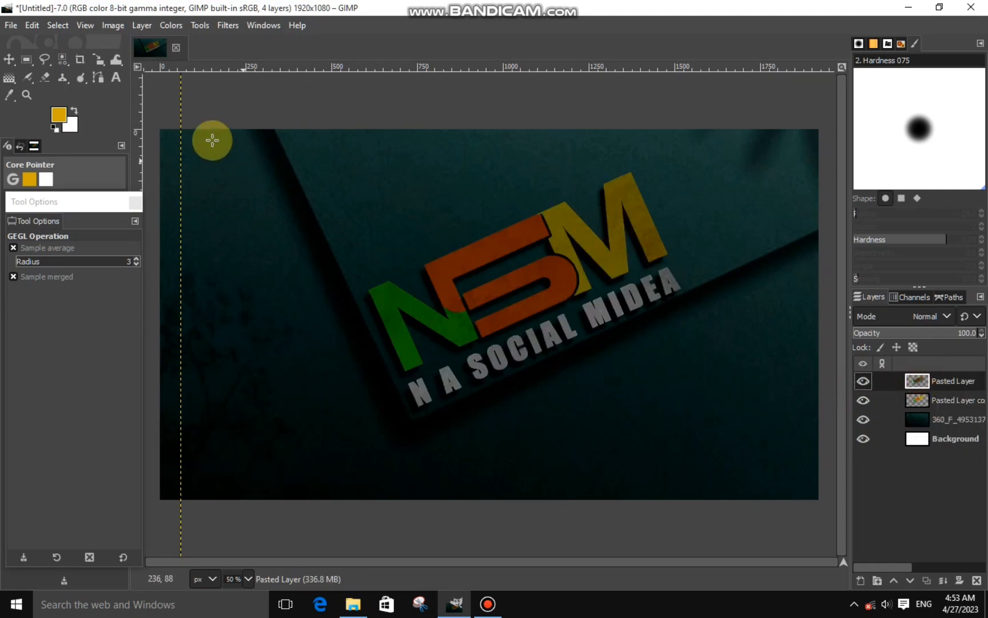
# - Shift the darkened logo layer slightly with the Scale tool, keeping 2235 × 1813 px, to expose a thin bright edge of the copy
pyautogui.click(102, 63)
pyautogui.click(481, 315)
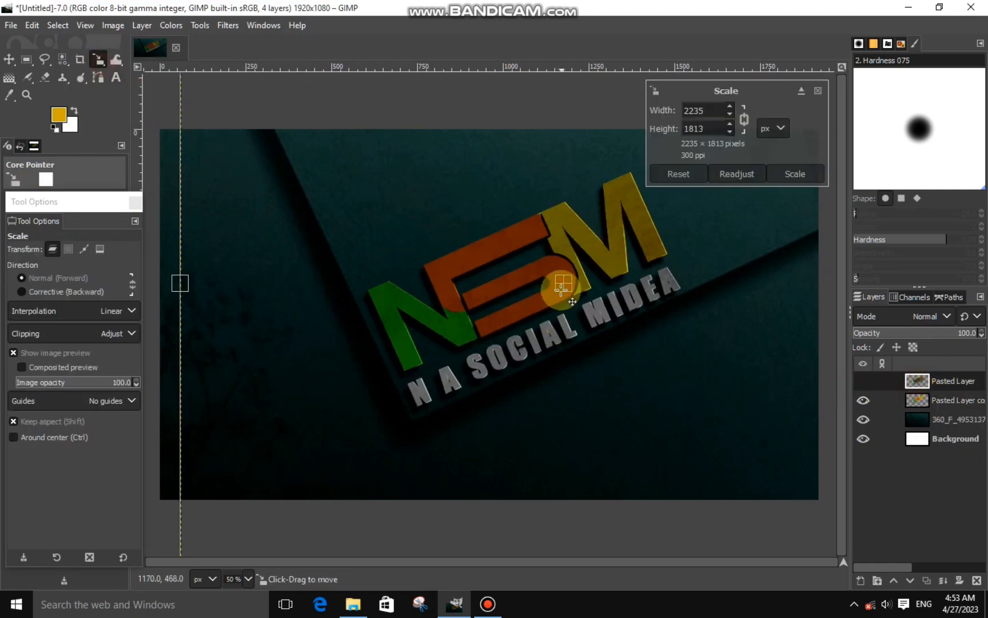
pyautogui.moveTo(572, 301); pyautogui.dragTo(576, 295)
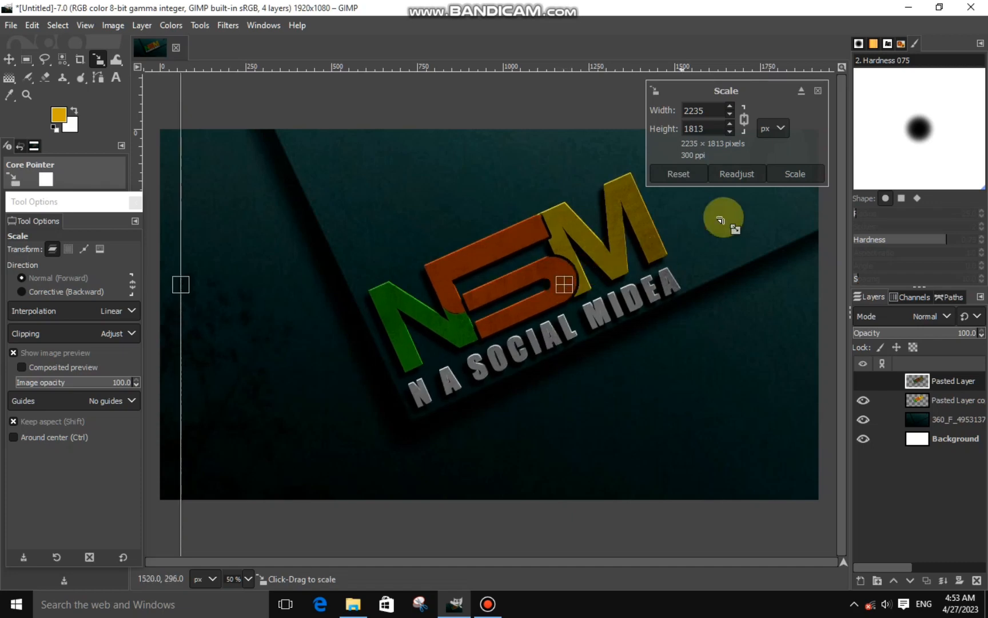
pyautogui.click(795, 174)
# - Fine-tune the darkened logo layer's offset over the bright copy with another small Scale tool shift, keeping its size
pyautogui.scroll(1, 580, 287)
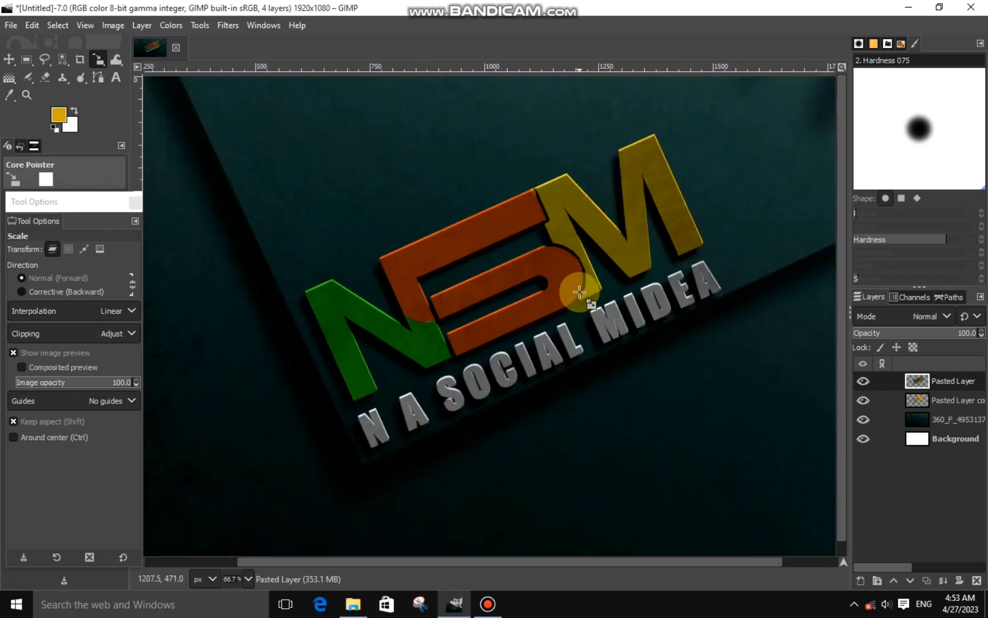
pyautogui.click(578, 291)
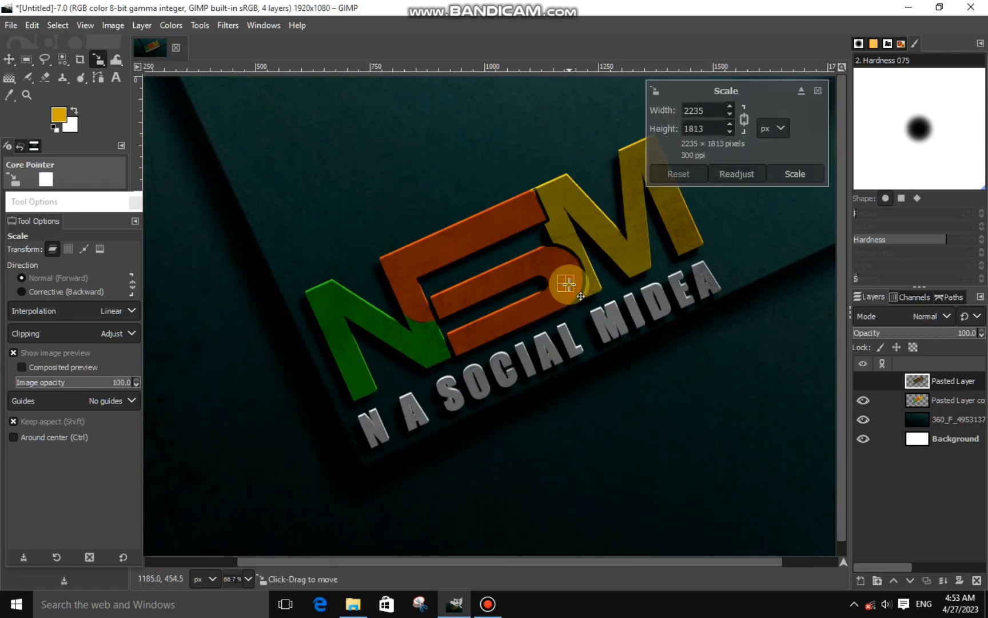
pyautogui.moveTo(569, 284); pyautogui.dragTo(567, 283)
pyautogui.click(794, 174)
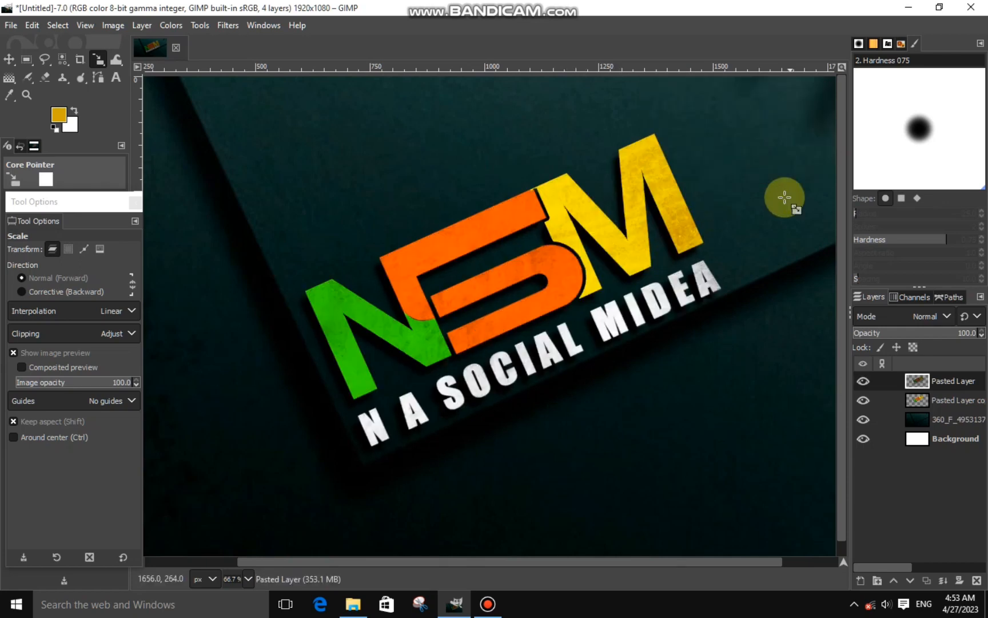
pyautogui.press('-')
pyautogui.press('-')
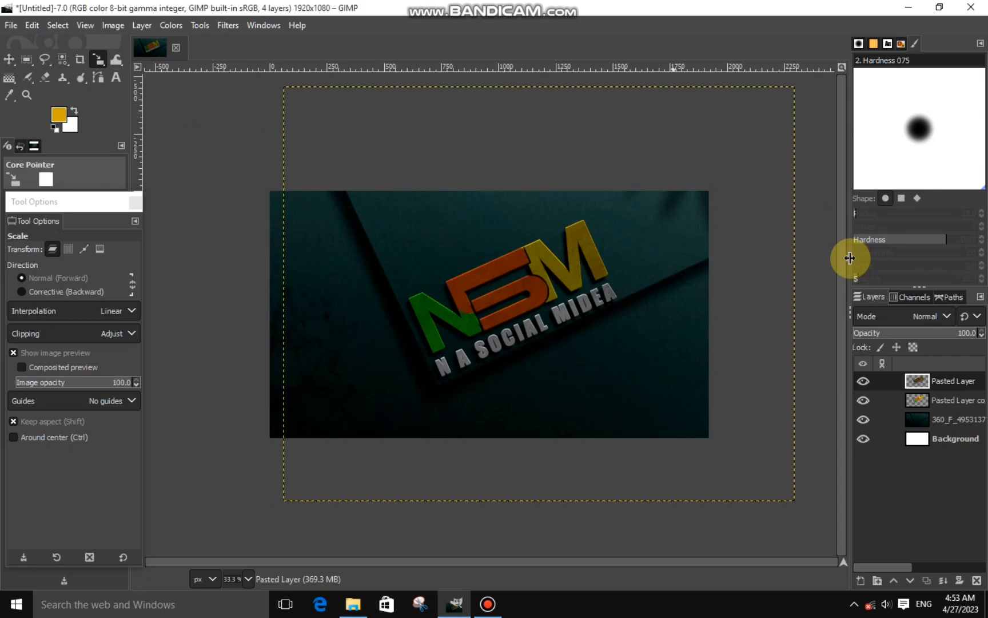